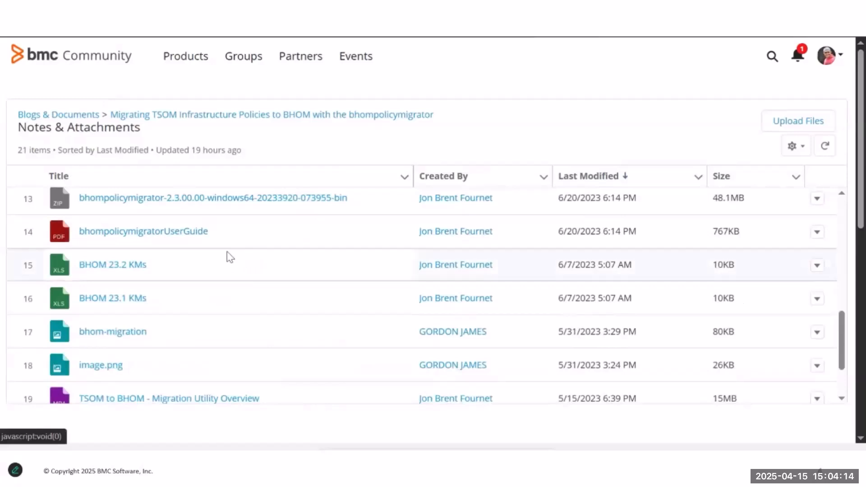
Extract the downloaded bhompolicymigrator zip into its own folder
scroll(180, 311, "down", 2)
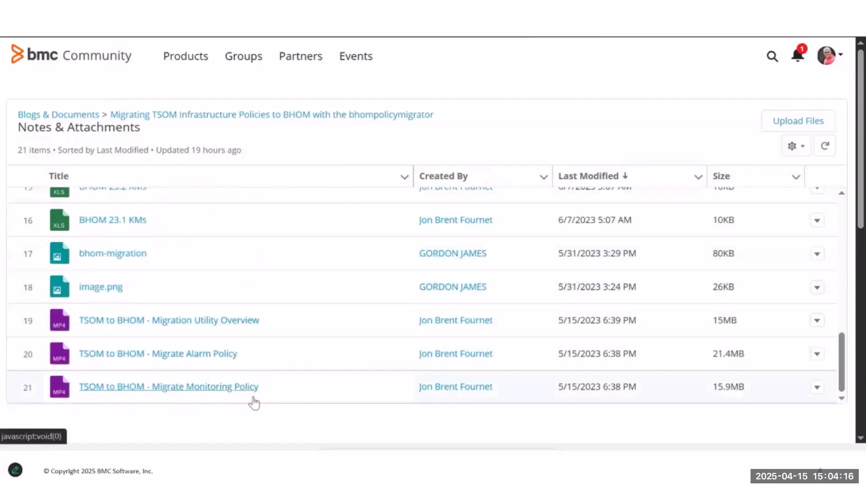
scroll(219, 343, "up", 10)
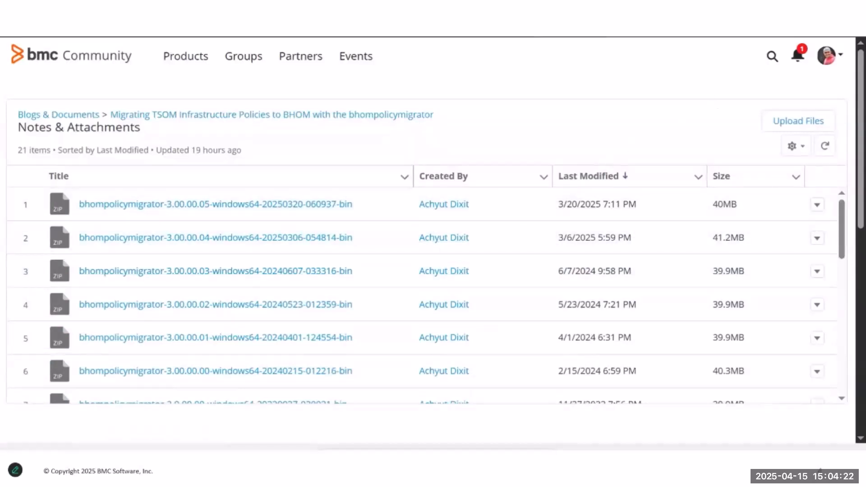
key("alt+Tab")
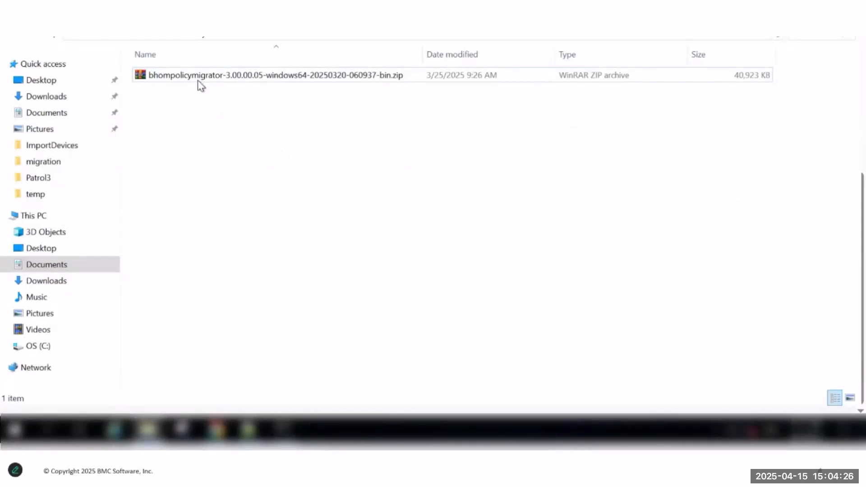
right_click(211, 77)
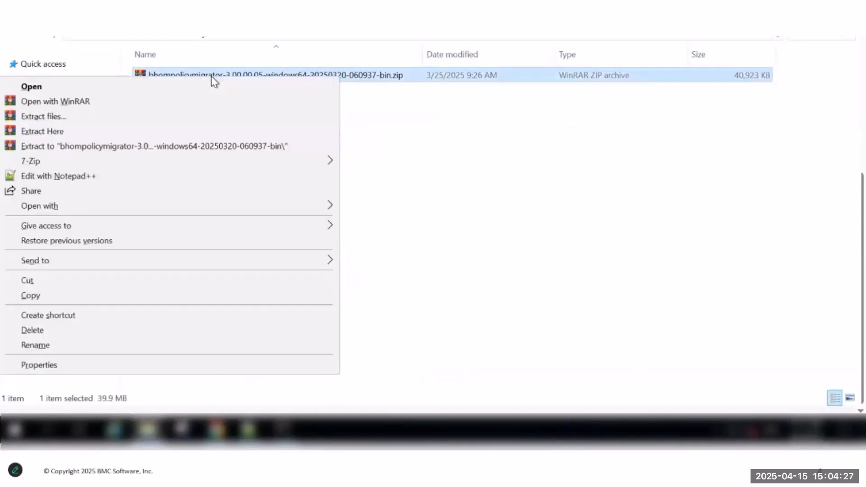
left_click(78, 135)
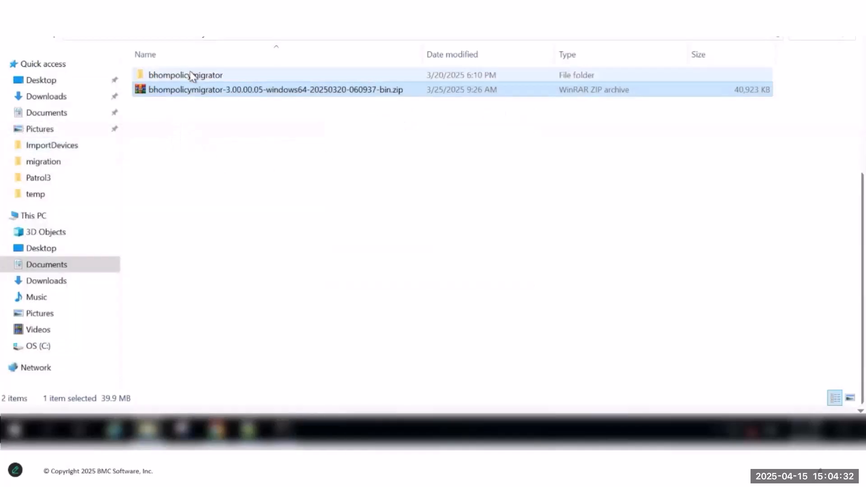
Extract km_repo.zip in place inside bhompolicymigrator\km_repo
double_click(193, 75)
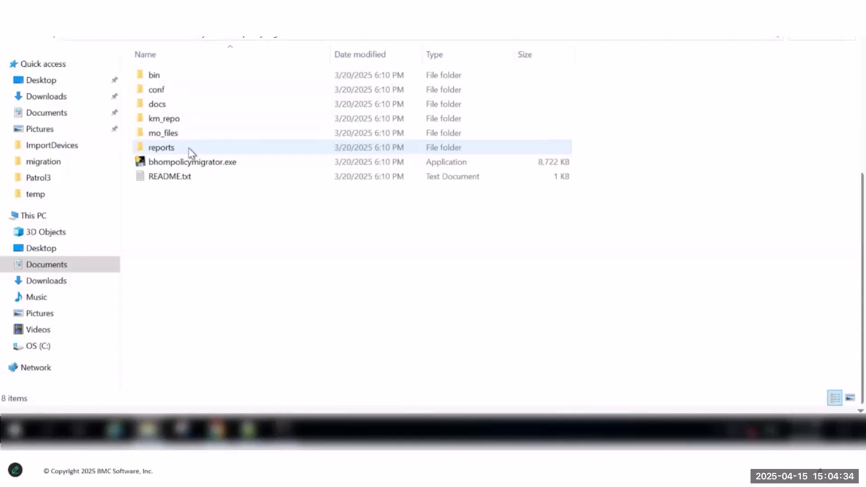
double_click(178, 121)
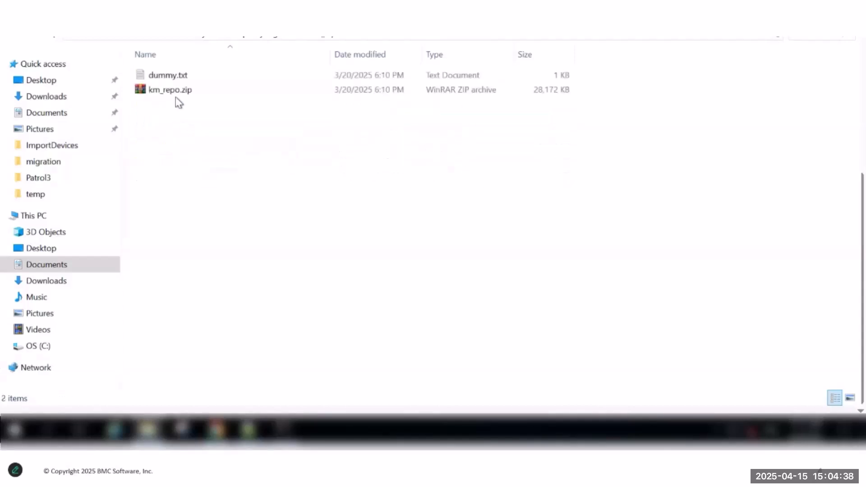
left_click(177, 96)
right_click(176, 95)
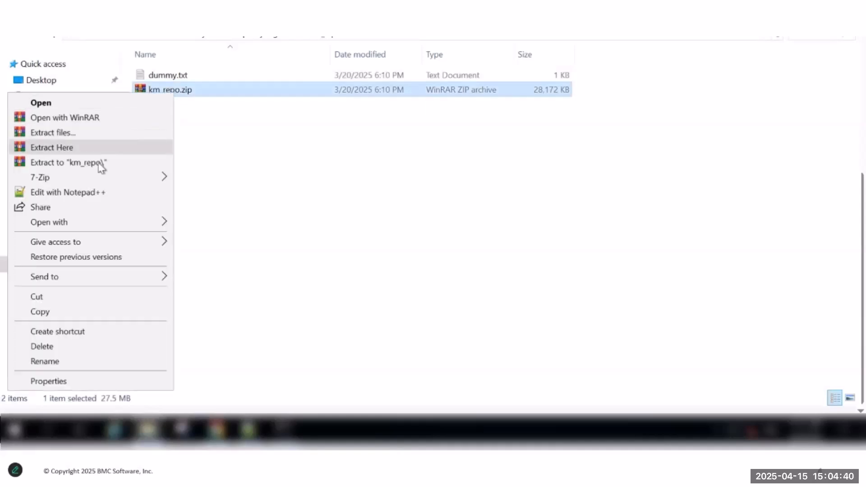
left_click(66, 150)
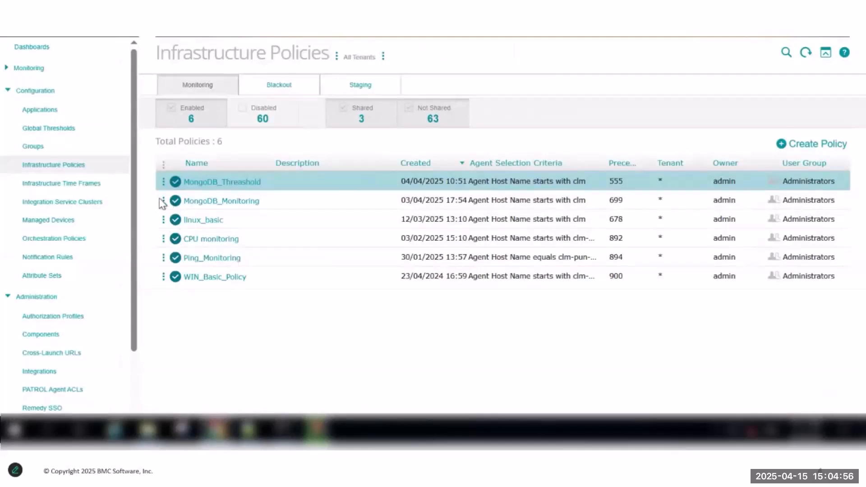
Open the MongoDB_Monitoring policy and its MongoDB monitoring configuration for editing
left_click(230, 199)
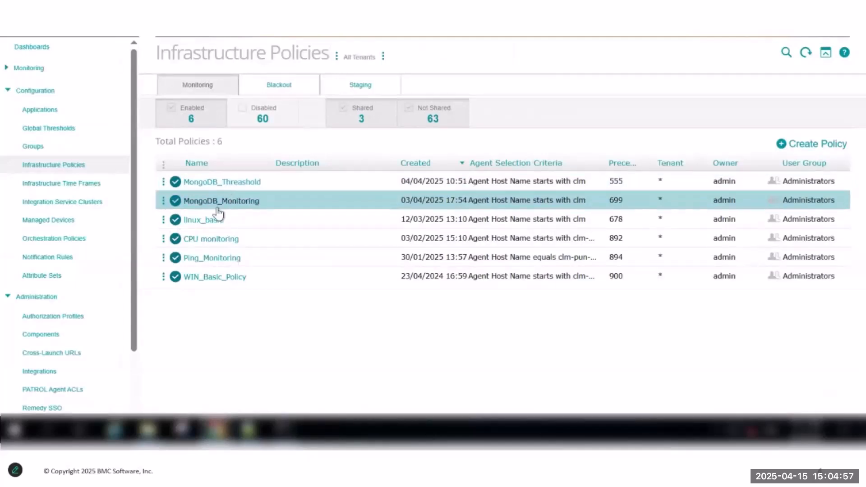
left_click(163, 201)
left_click(188, 209)
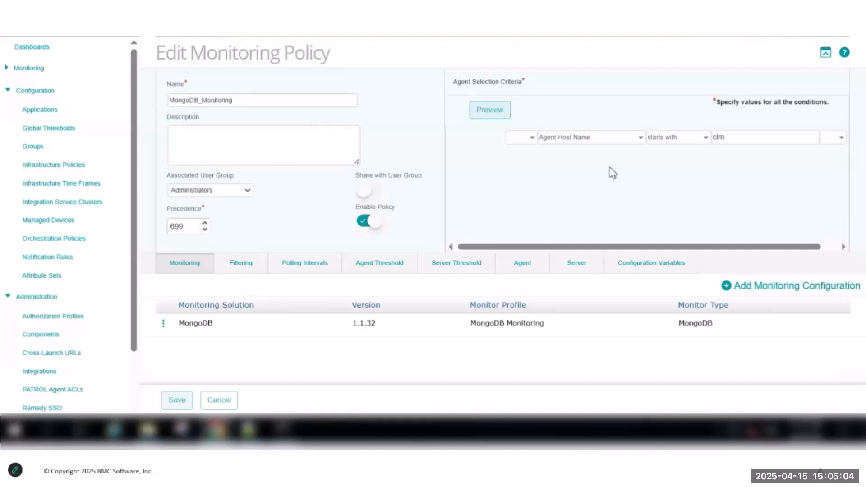
left_click(163, 325)
left_click(188, 333)
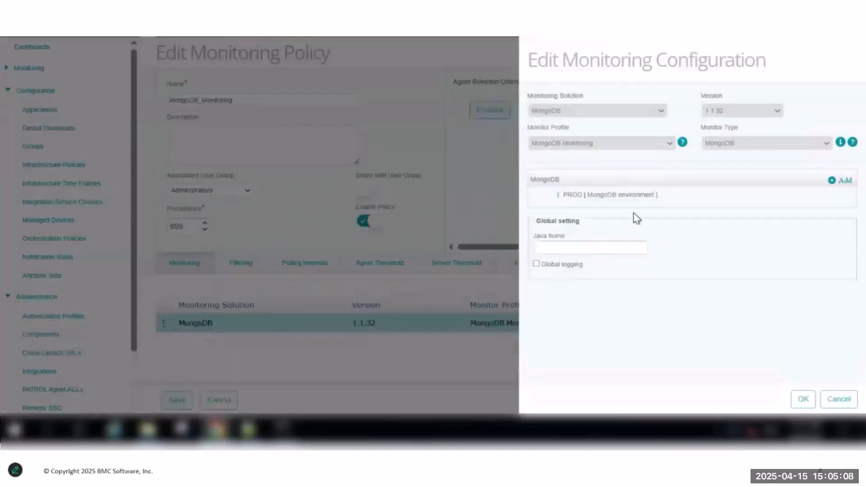
Review the PROD environment's MongoDB connection settings, close without changes, and return to Command Prompt
left_click(558, 194)
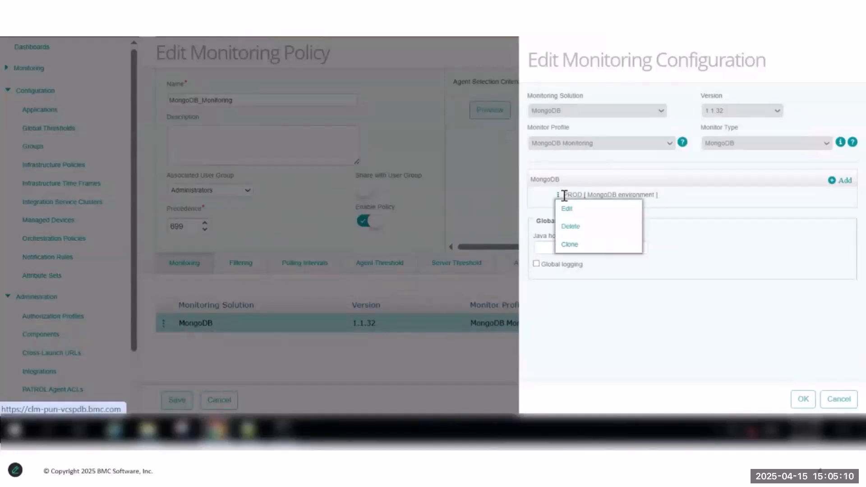
left_click(570, 208)
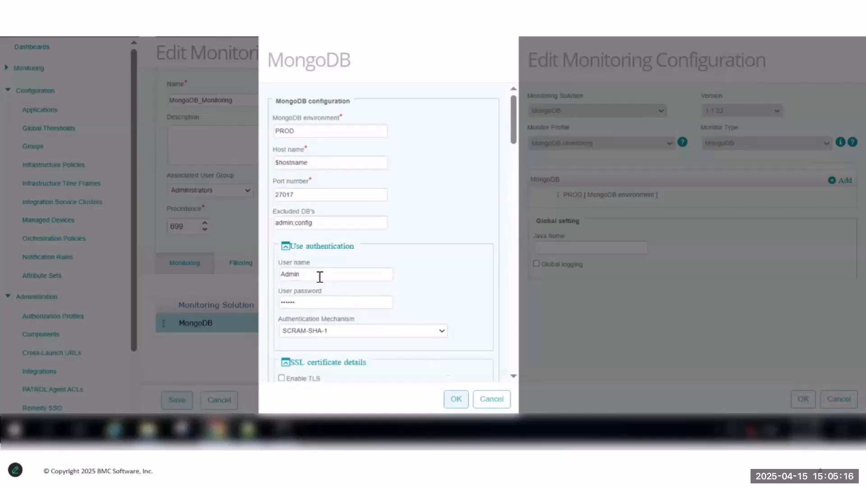
left_click(491, 400)
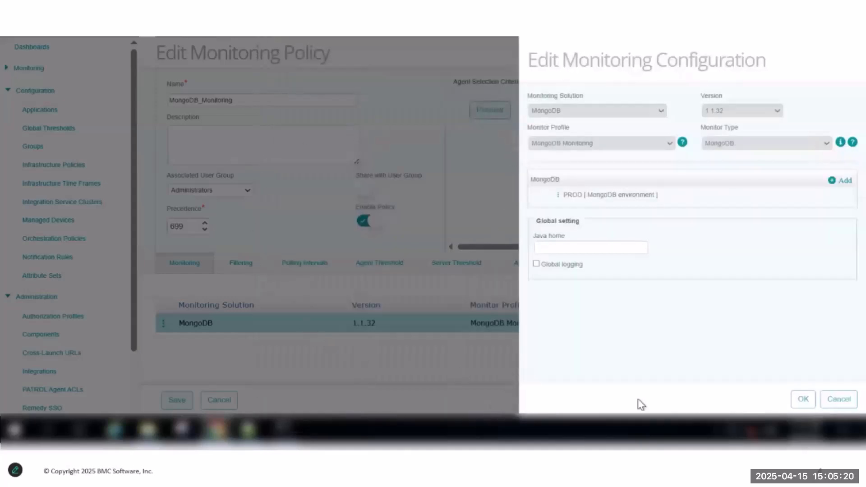
left_click(802, 400)
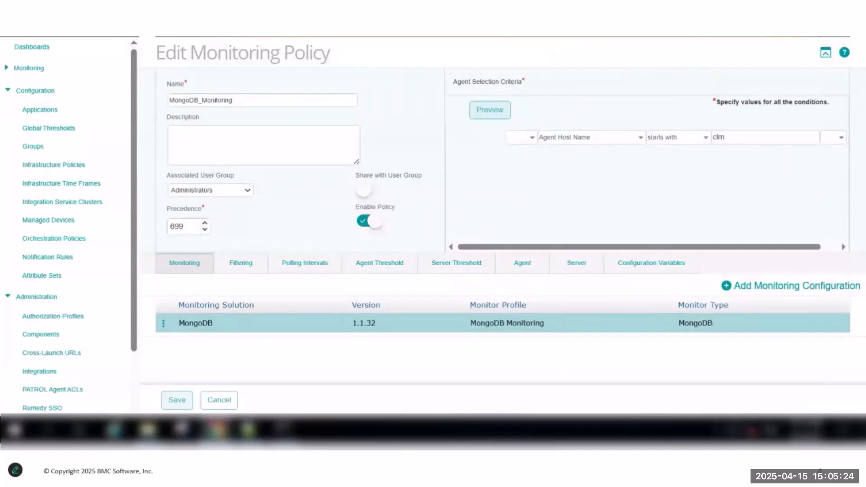
left_click(285, 430)
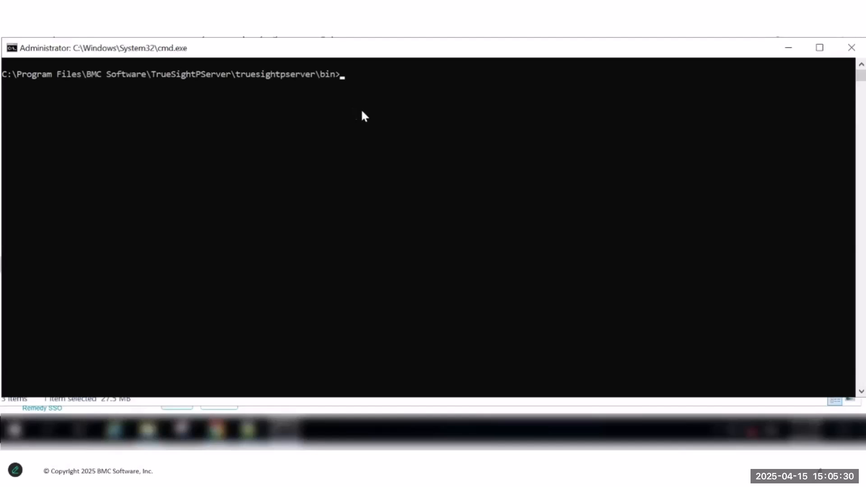
Run cmapolicymigration.bat export -p MongoDB_Monitoring -d "C:\Policies" to export the policy
type("cmapolicymigration.bat export -p MongoDB_Monitoring -d \"C:\\Policies\"")
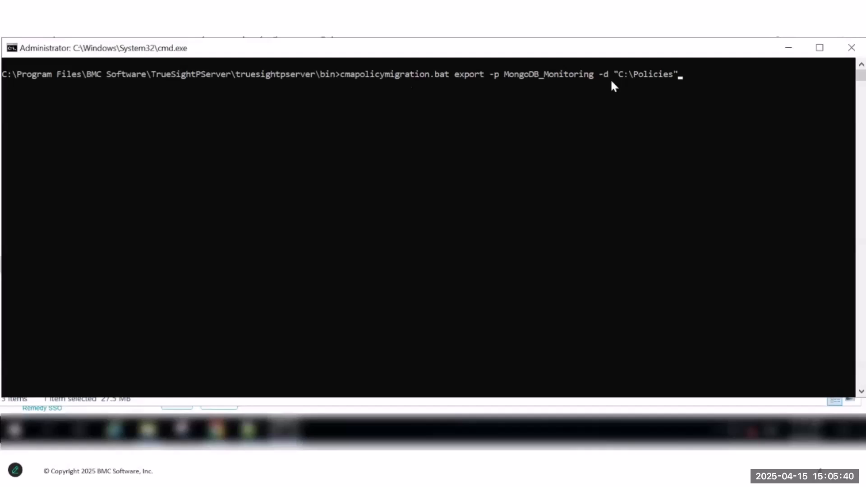
key("Return")
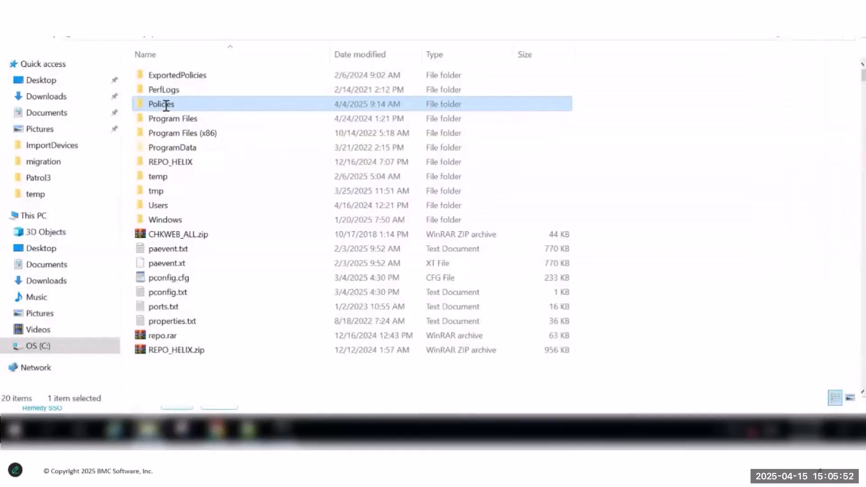
Copy clm-pun-vcspdb.bmc.com_Policies.mo from C:\Policies into Documents\bhompolicymigrator\mo_files
double_click(166, 105)
left_click(190, 79)
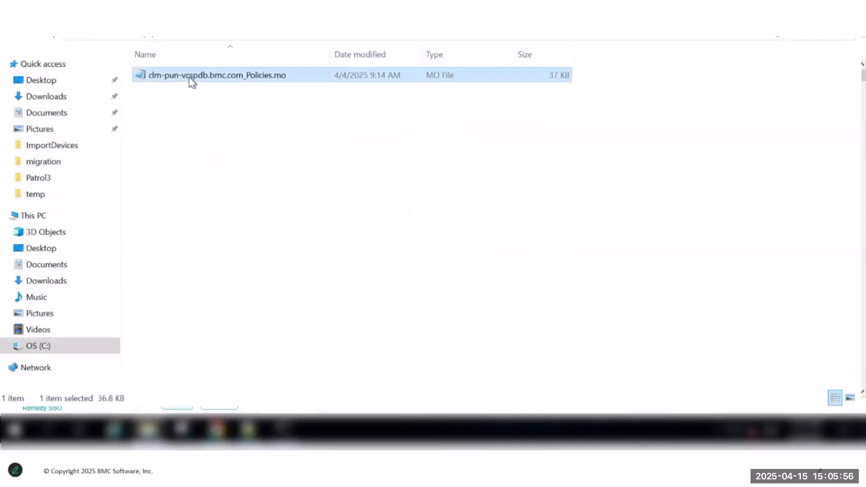
left_click(522, 116)
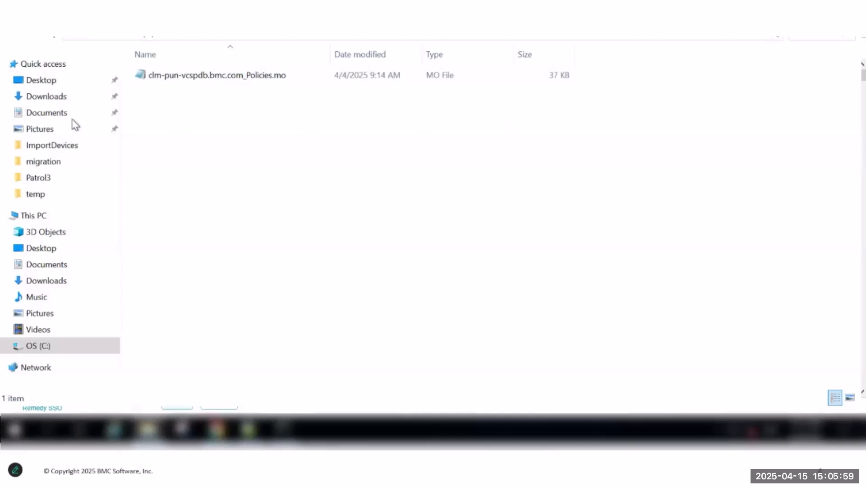
left_click(47, 113)
double_click(185, 136)
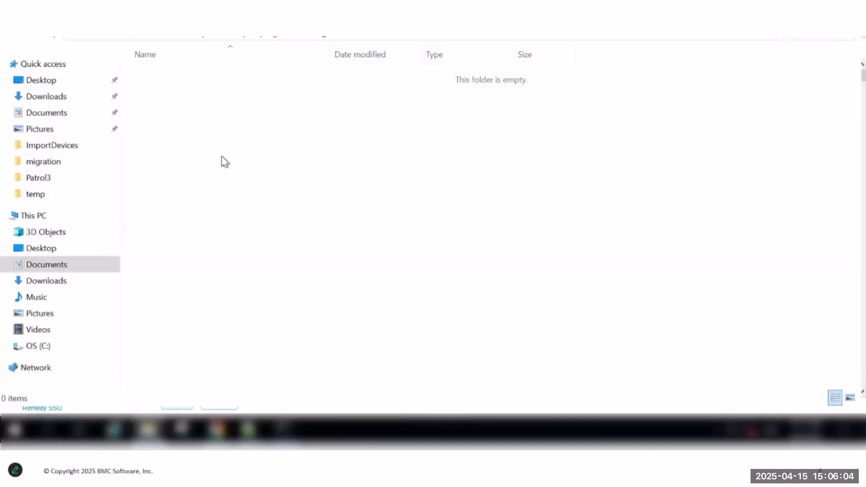
key("ctrl+v")
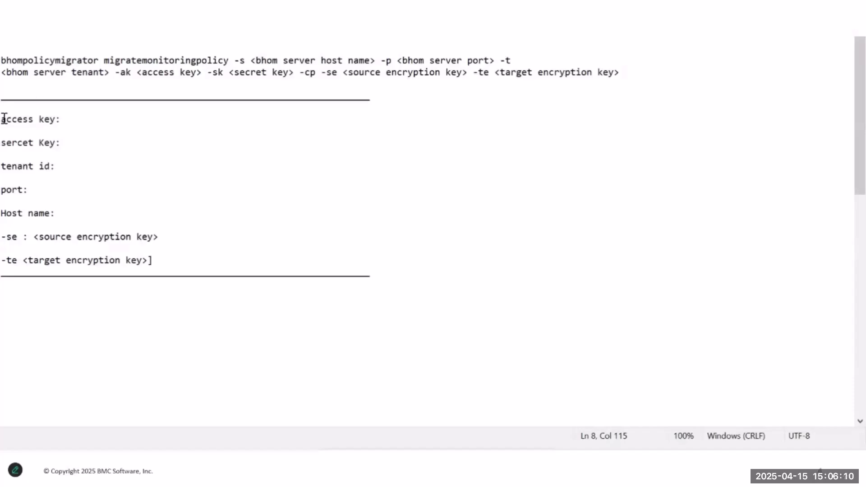
left_click_drag(3, 119, 177, 262)
left_click(207, 262)
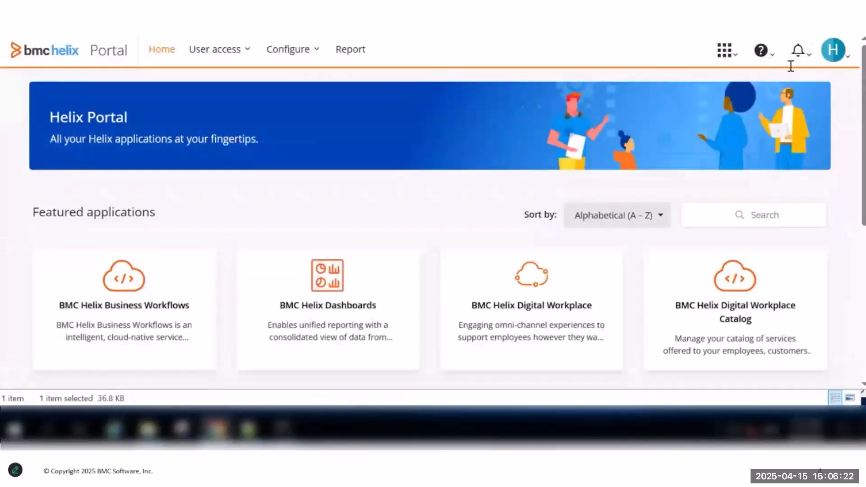
From the user profile, start a new API key named 'Test Key for Policy Migration'
left_click(835, 51)
left_click(788, 127)
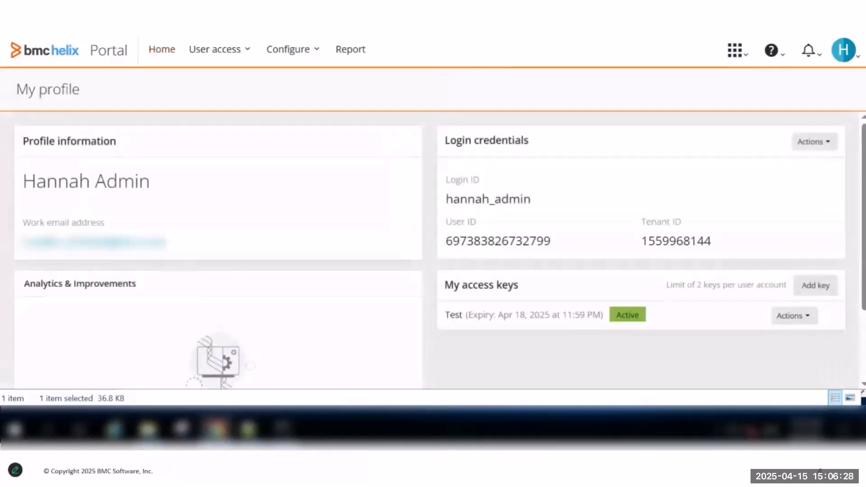
left_click(817, 289)
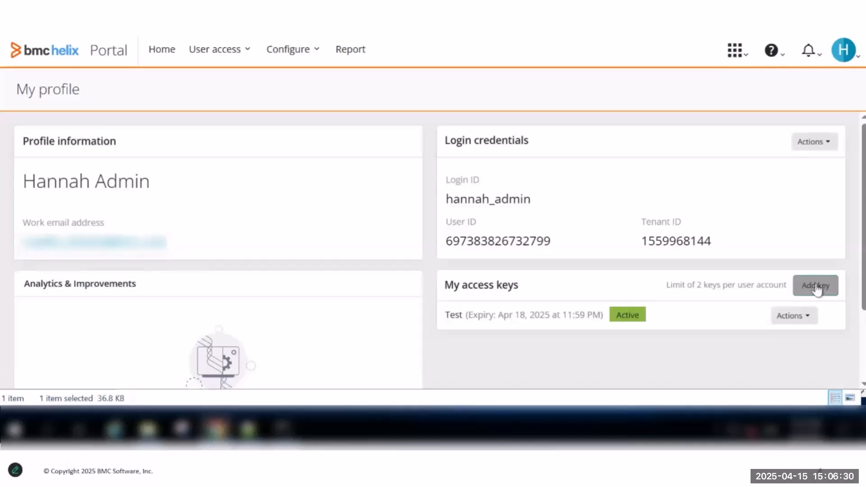
left_click(351, 145)
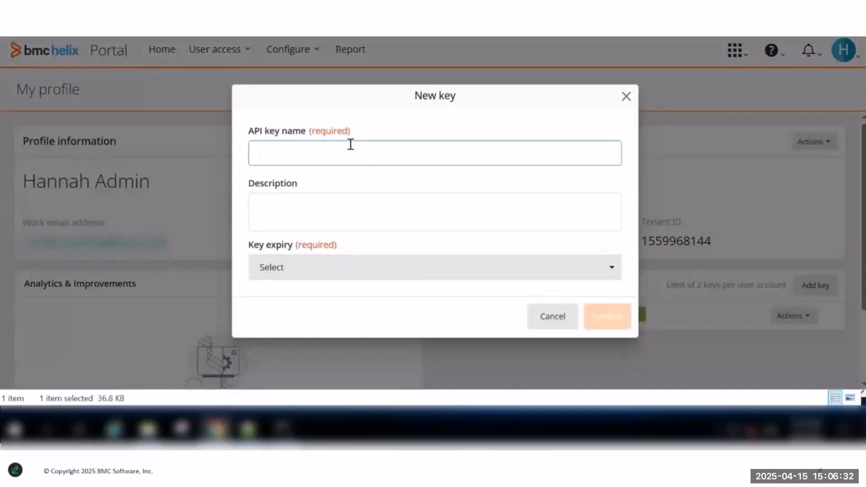
type("Test Key for Policy Migration")
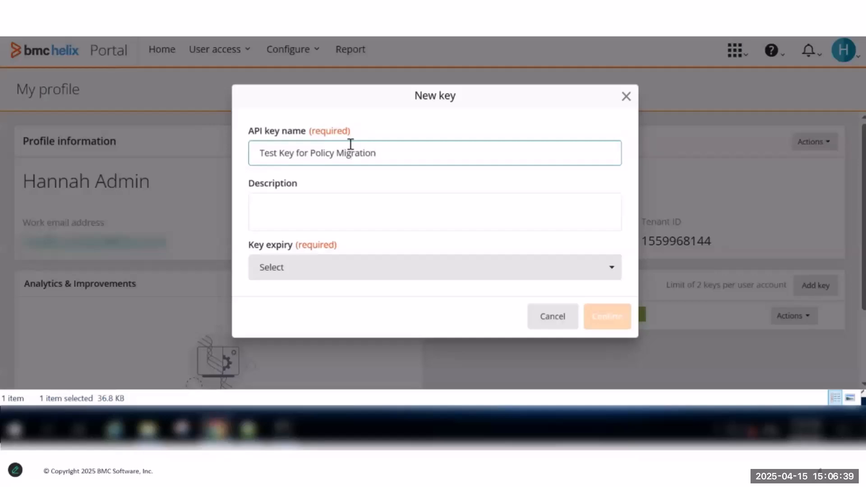
Set the key to expire after 60 days, create it, and copy all key details
left_click(296, 267)
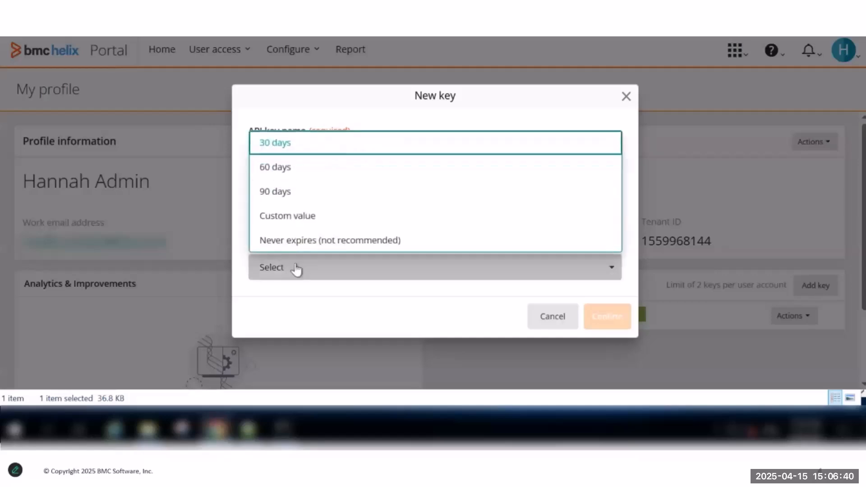
left_click(287, 172)
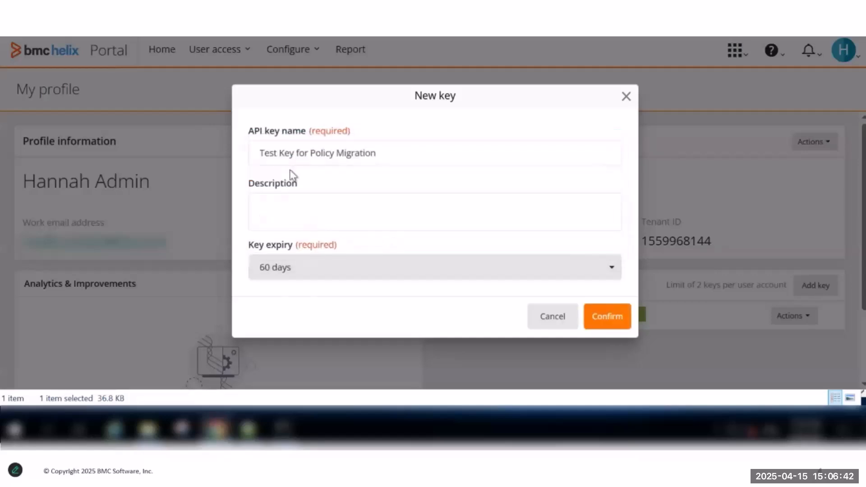
left_click(605, 316)
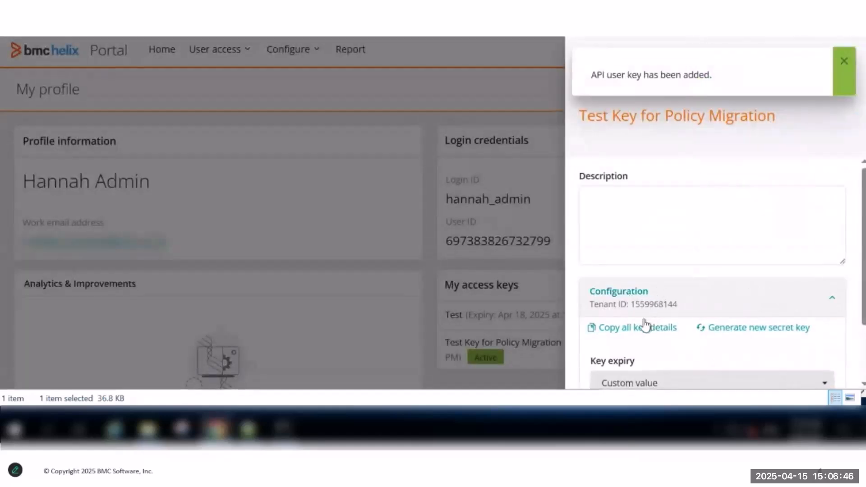
left_click(634, 334)
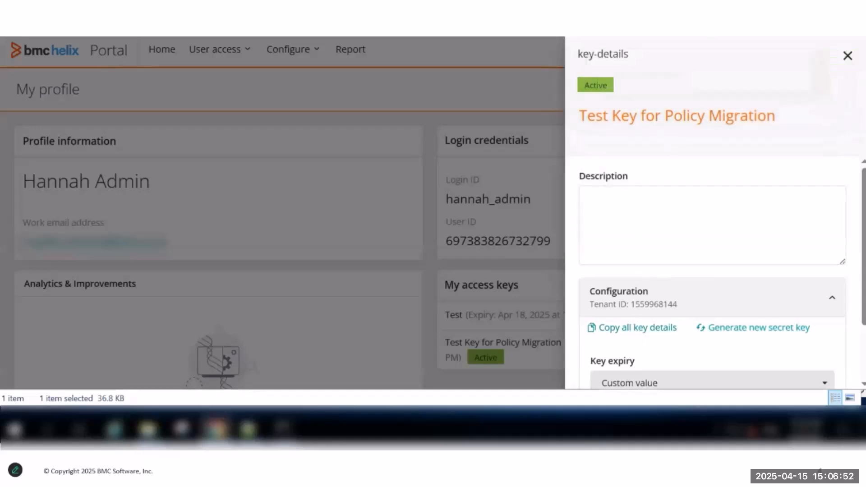
Paste the key details into the Notepad notes and move the access key after its label
key("alt+Tab")
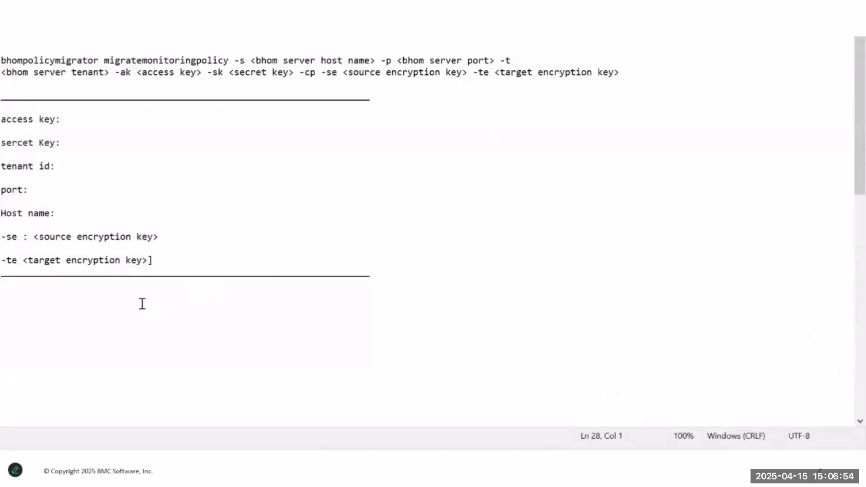
key("ctrl+v")
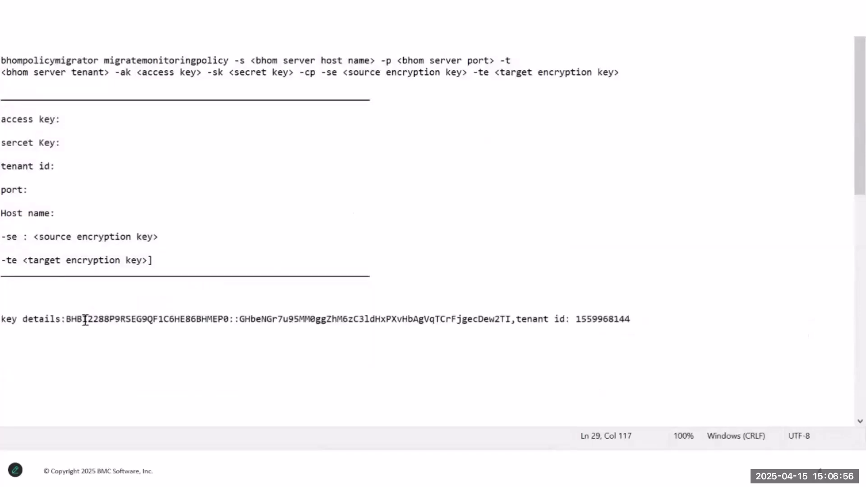
double_click(85, 321)
left_click(101, 333)
left_click_drag(69, 320, 228, 319)
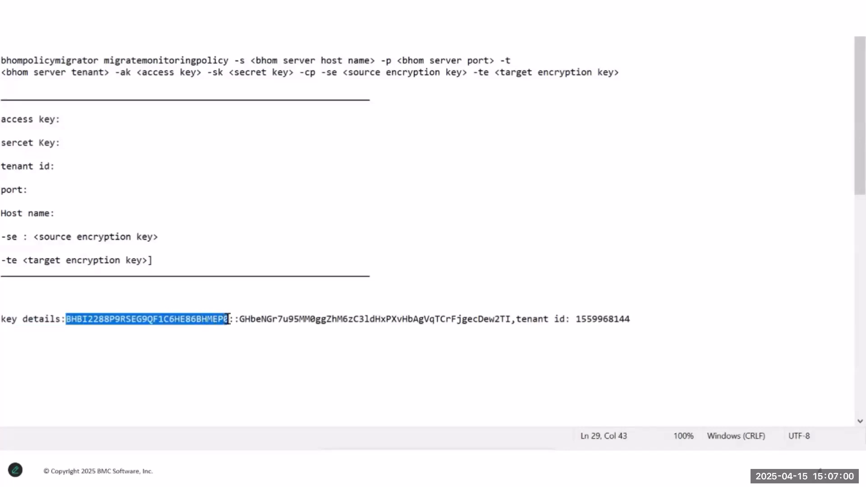
key("ctrl+x")
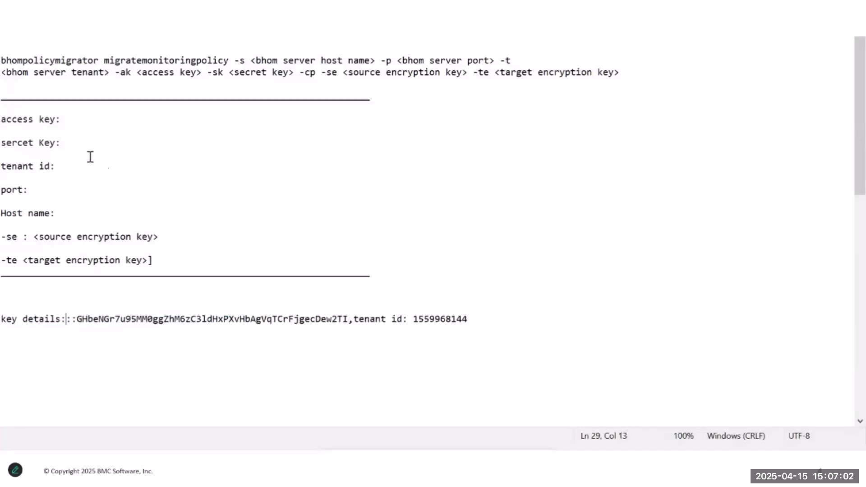
left_click(89, 122)
key("ctrl+v")
Move the secret key from the key details line to after its label
right_click(92, 255)
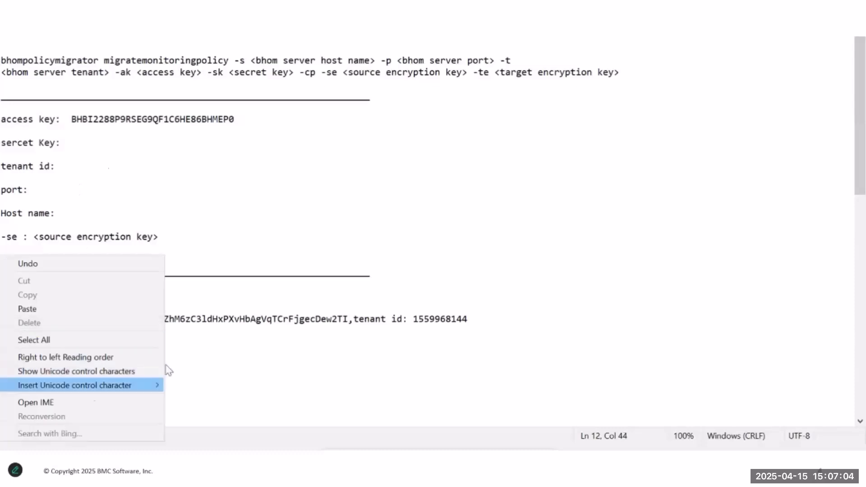
left_click(209, 356)
left_click_drag(77, 319, 351, 319)
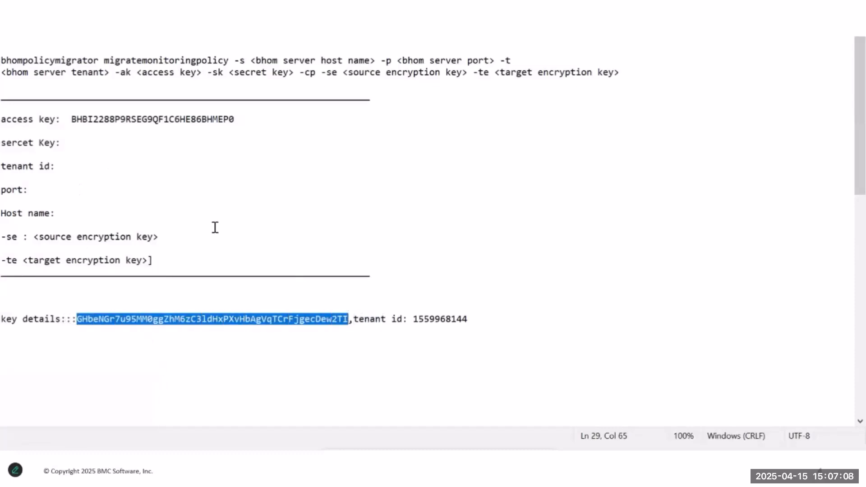
key("ctrl+x")
left_click(96, 142)
key("ctrl+v")
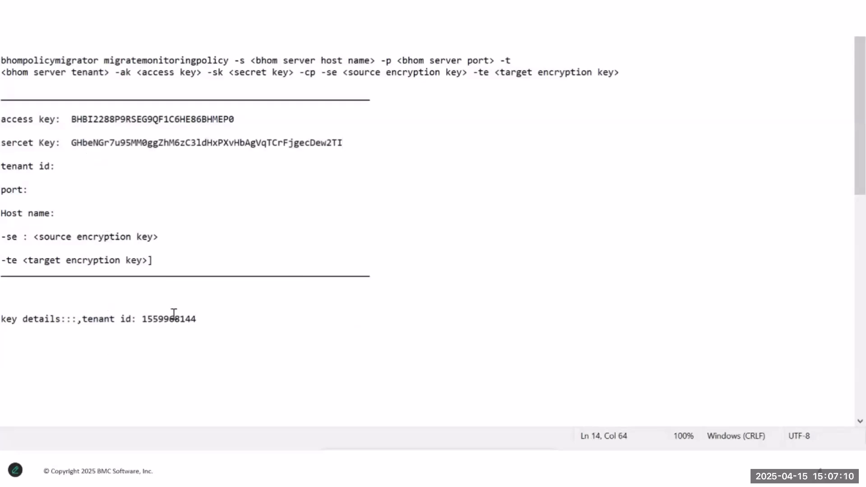
Move the tenant id from the key details line to after its label
left_click_drag(142, 319, 234, 320)
key("ctrl+x")
left_click(96, 159)
left_click(95, 173)
left_click(85, 164)
key("ctrl+v")
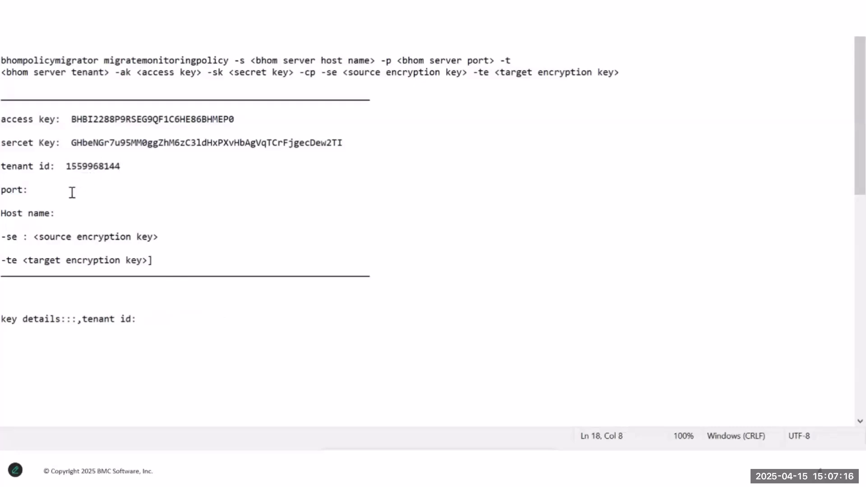
Enter port 443 and the host name itomwmk-private-poc.bmc.com, deleting the leftover key details line
type("443")
key("Down")
key("Down")
key("End")
key("ctrl+v")
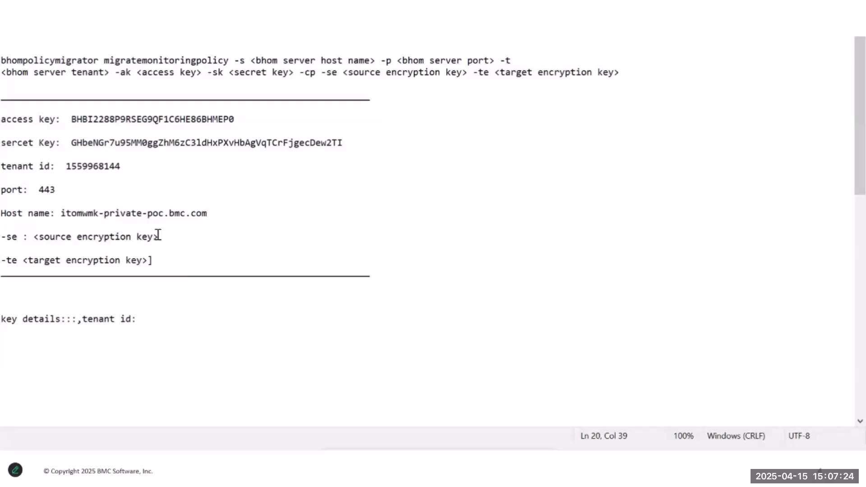
key("BackSpace")
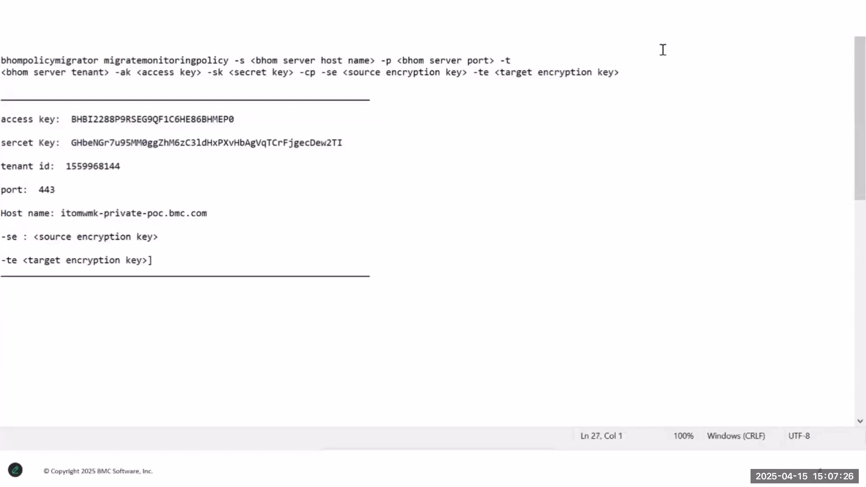
left_click_drag(39, 238, 155, 243)
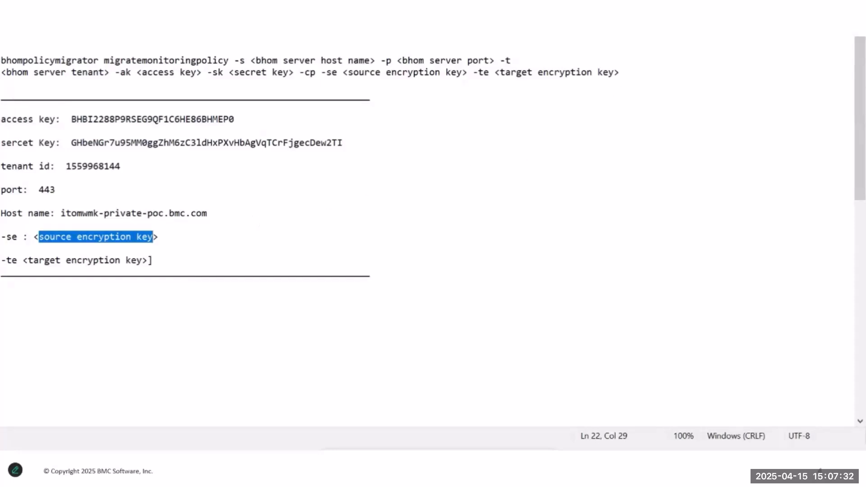
key("alt+Tab")
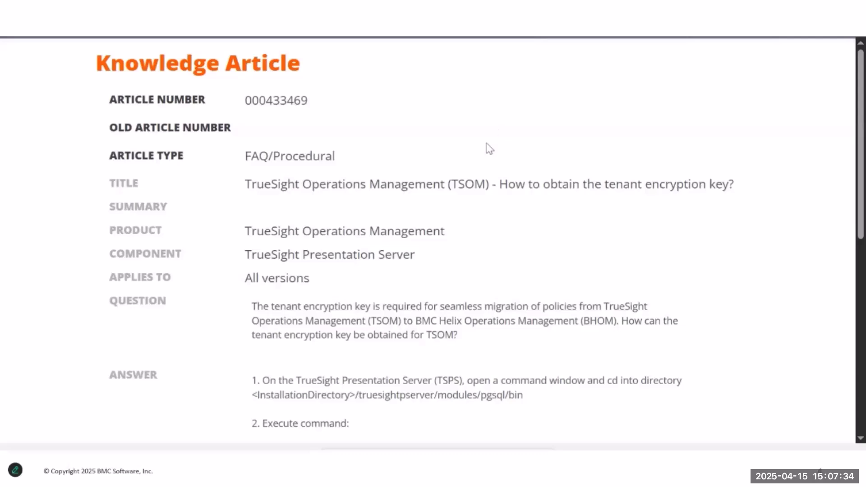
Read KB 000433469 on the TSOM tenant encryption key, then clear the -U user placeholder in psql
left_click_drag(500, 186, 749, 184)
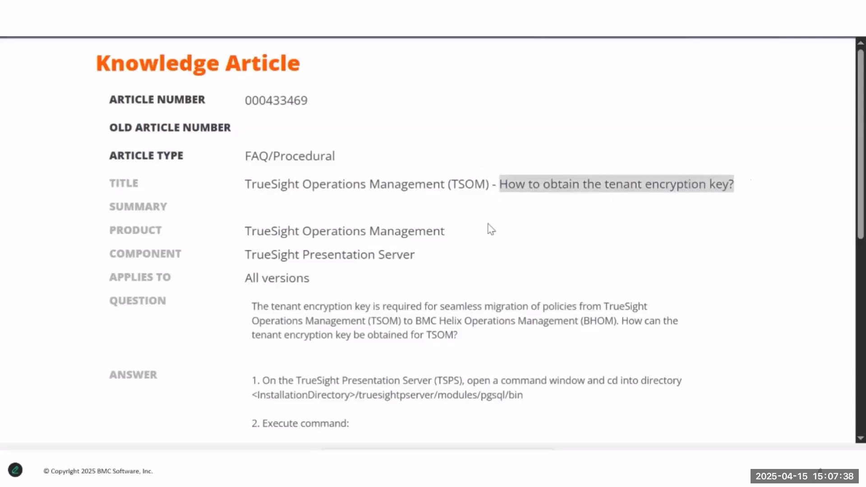
scroll(481, 222, "down", 4)
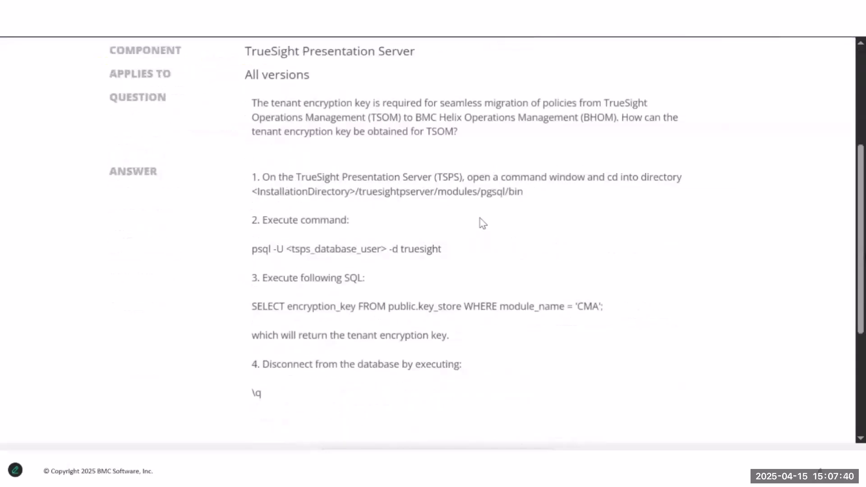
scroll(483, 223, "up", 4)
scroll(483, 223, "down", 4)
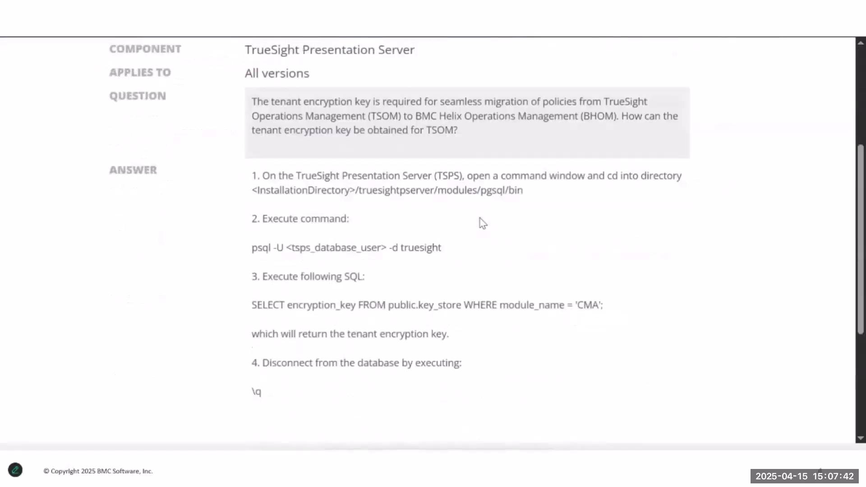
scroll(481, 223, "up", 3)
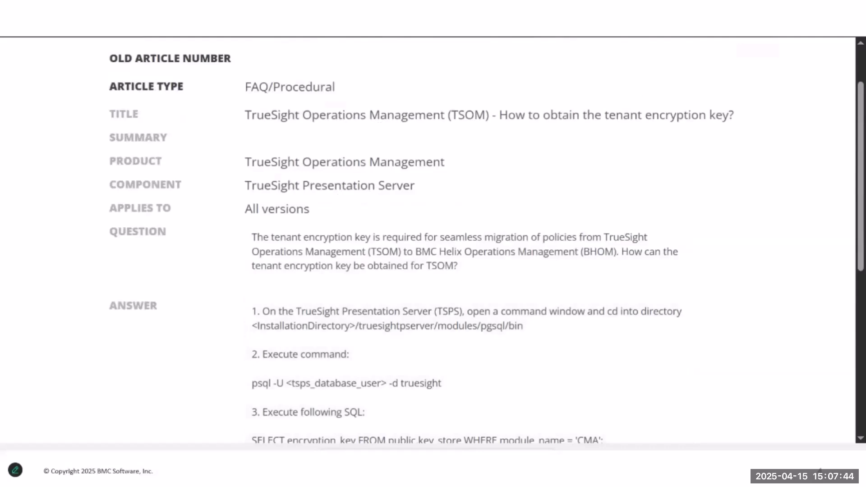
scroll(531, 106, "down", 4)
left_click_drag(525, 127, 253, 130)
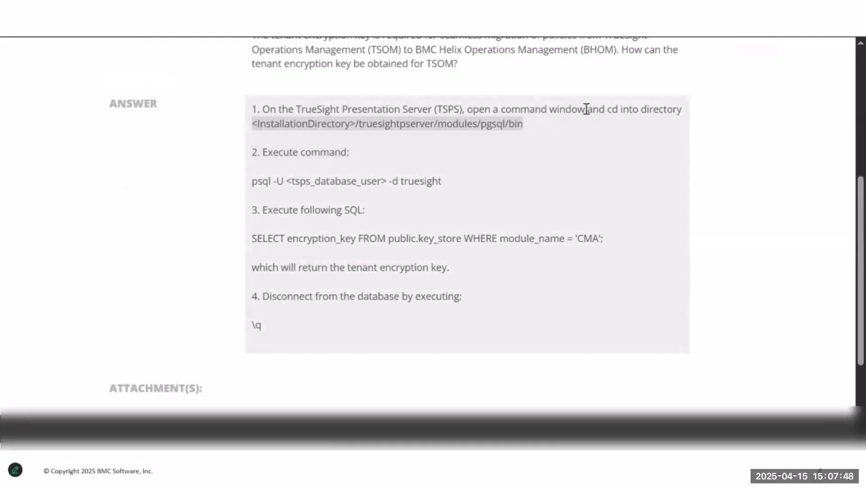
key("alt+Tab")
key("BackSpace")
key("BackSpace")
key("BackSpace")
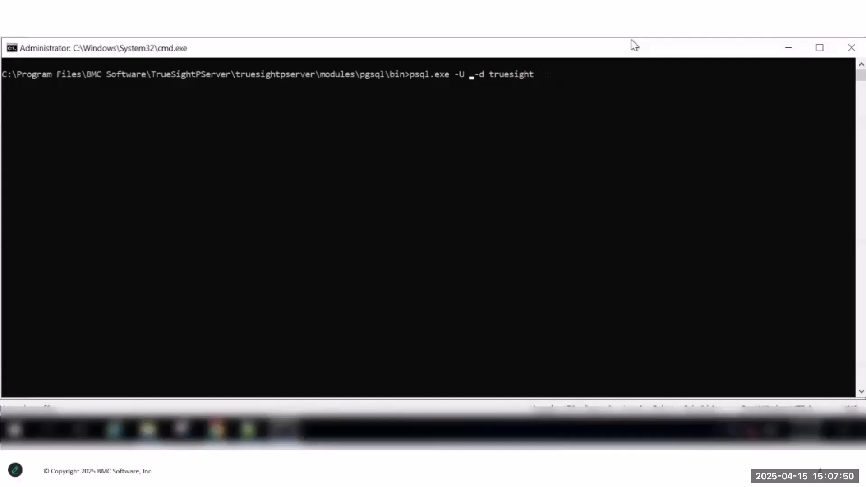
Connect psql to truesight as the database admin user and run the key_store encryption_key query
type("admindb")
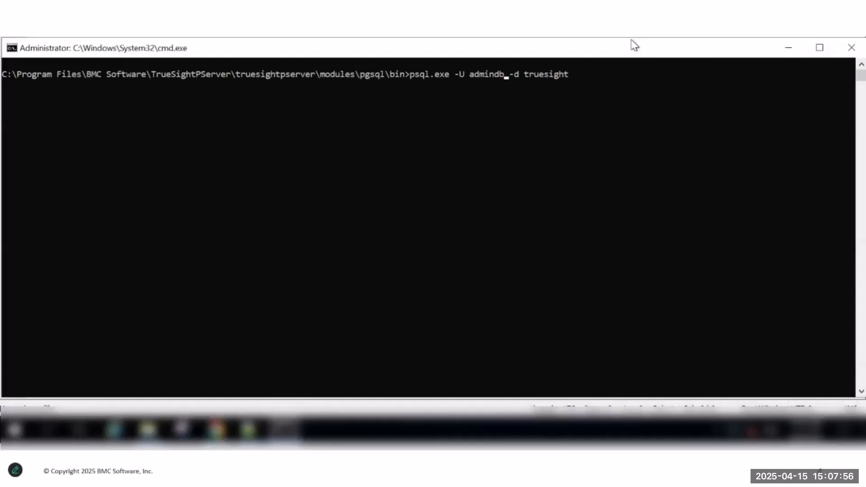
key("Return")
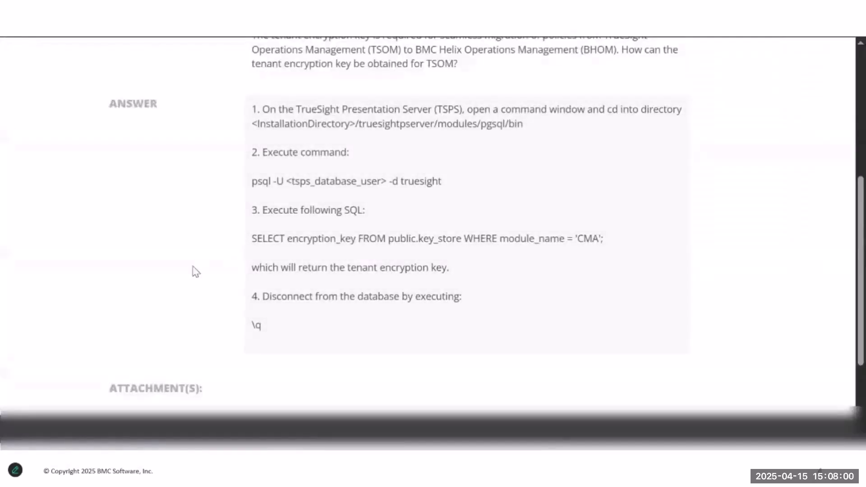
left_click_drag(253, 239, 609, 240)
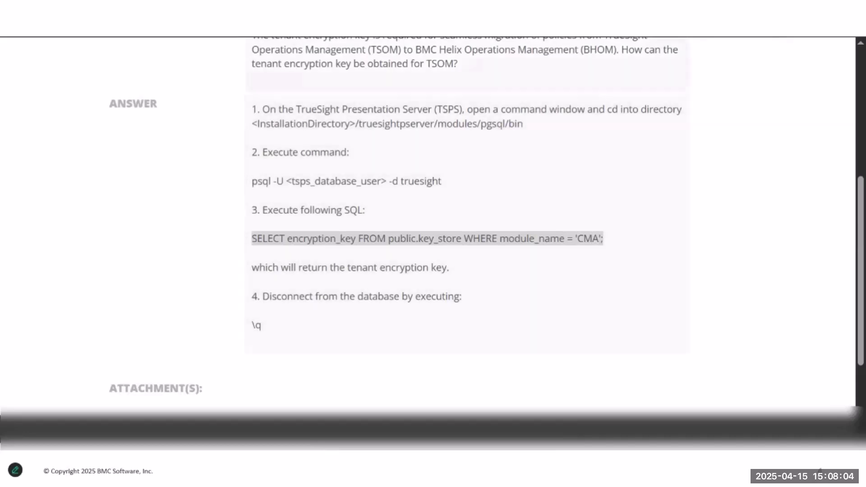
key("alt+Tab")
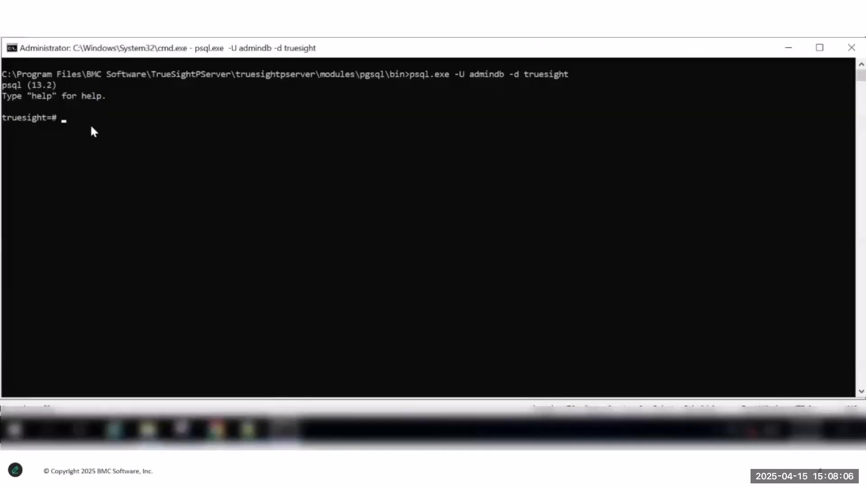
key("ctrl+v")
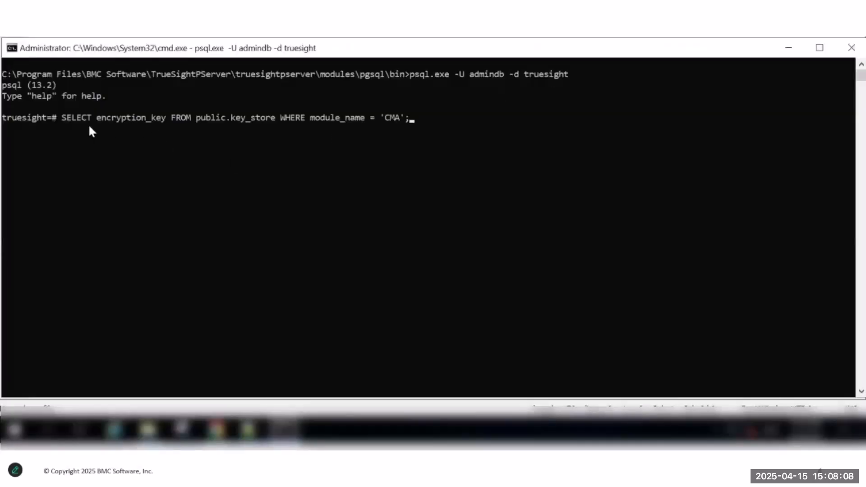
key("Return")
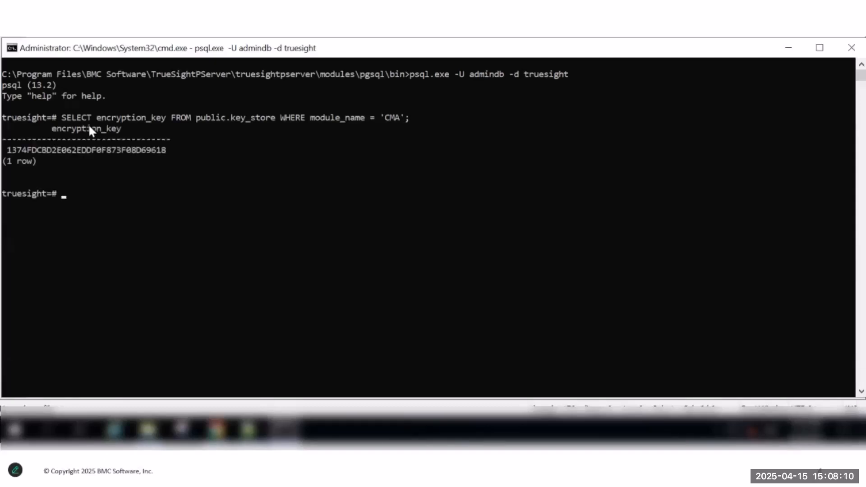
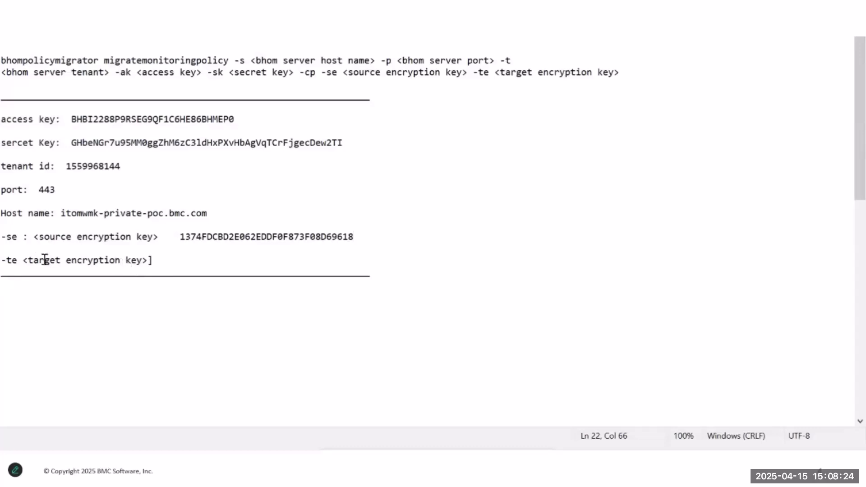
Paste the source encryption key on the -se line and select the -te target key placeholder
left_click_drag(28, 261, 142, 260)
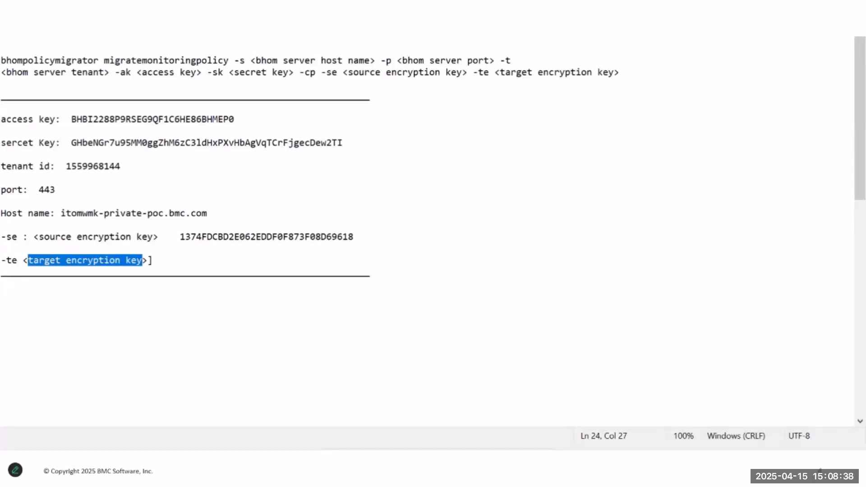
key("alt+Tab")
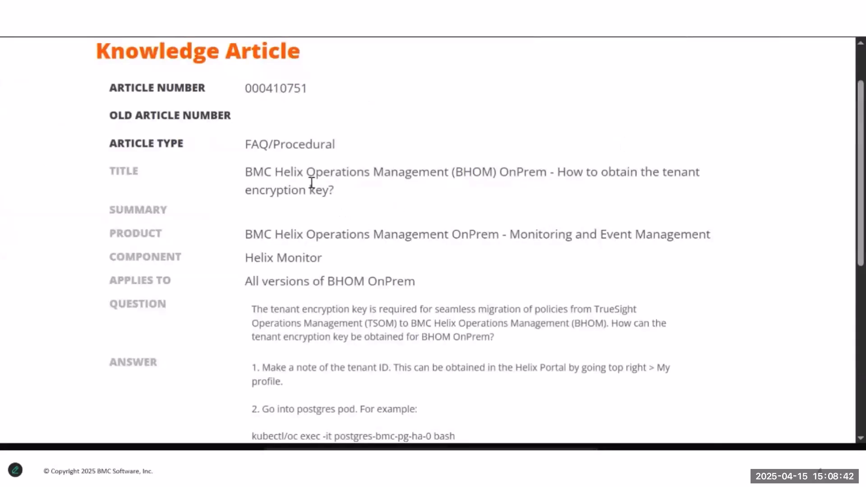
Scroll knowledge article 000410751 down to its answer steps for obtaining the tenant encryption key
left_click_drag(559, 172, 587, 188)
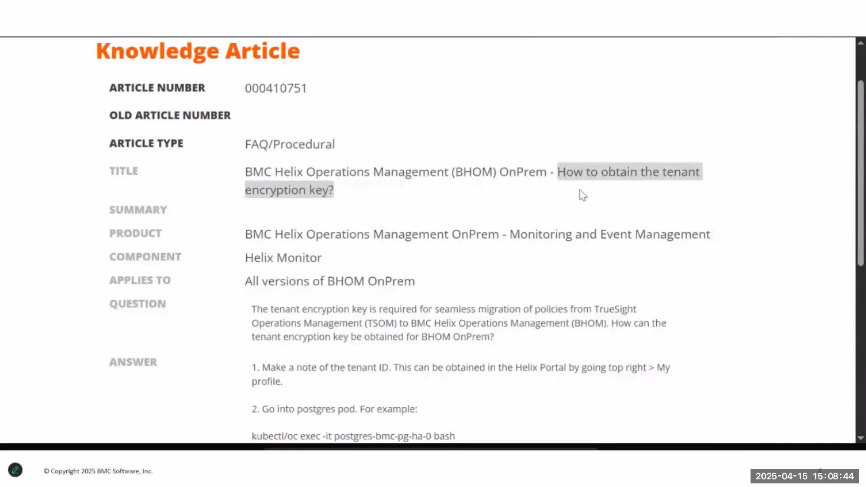
left_click(397, 211)
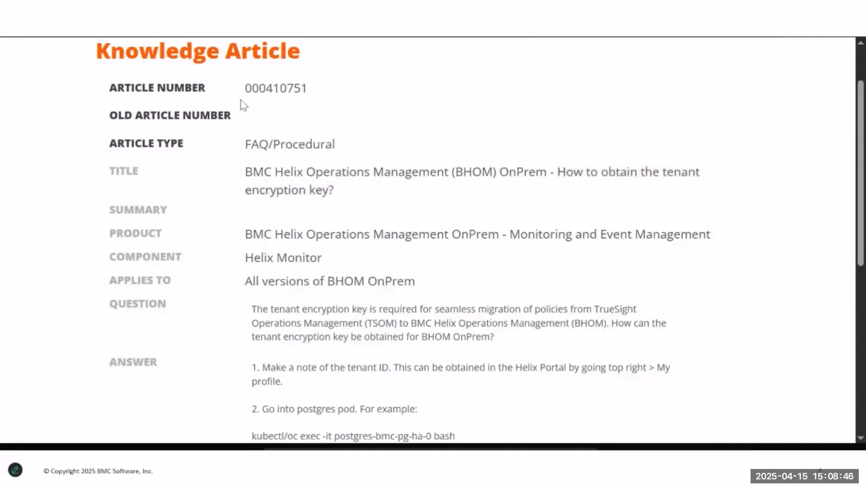
double_click(256, 89)
scroll(257, 89, "down", 5)
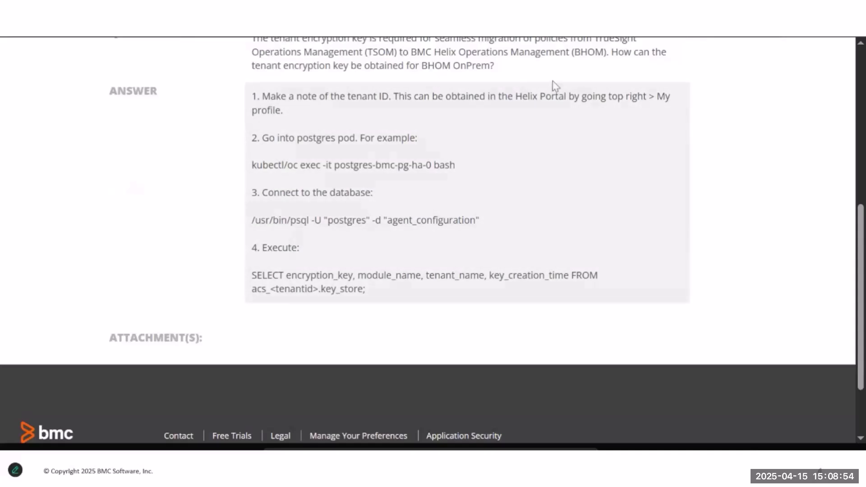
key("alt+Tab")
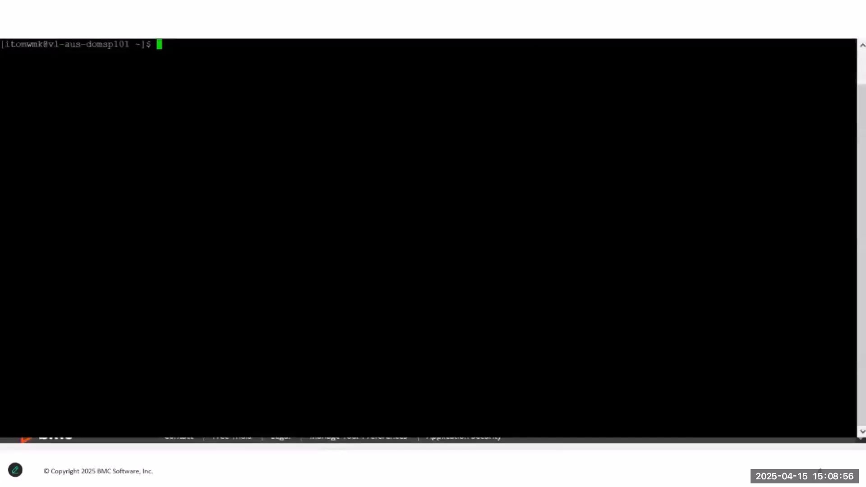
List the namespaces and postgres pods, picking out pod postgres-bmc-pg-ha-15-0
type("kubectl get ns")
key("Return")
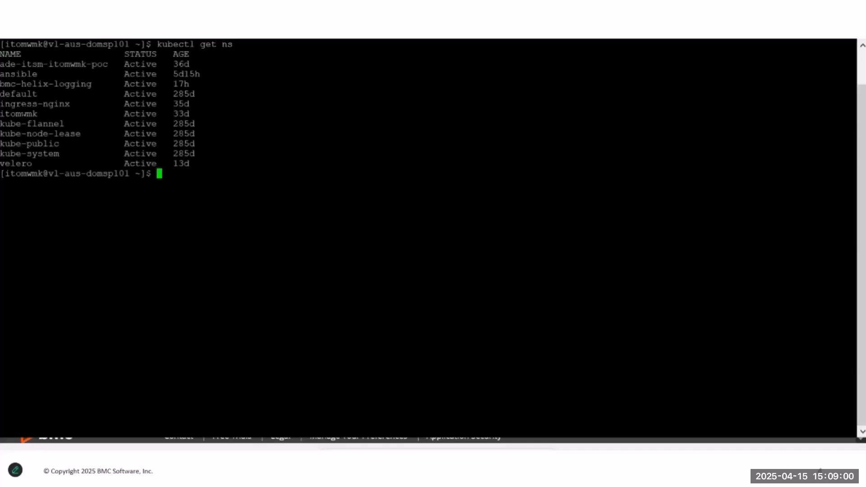
double_click(23, 114)
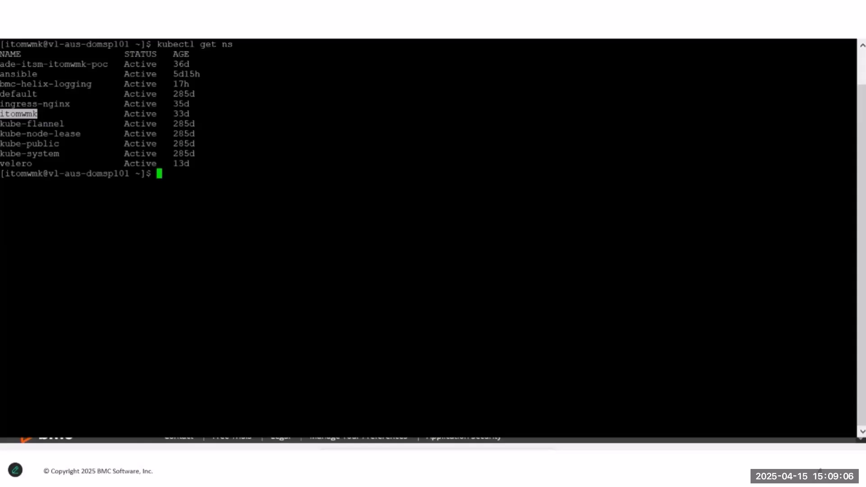
key("alt+Tab")
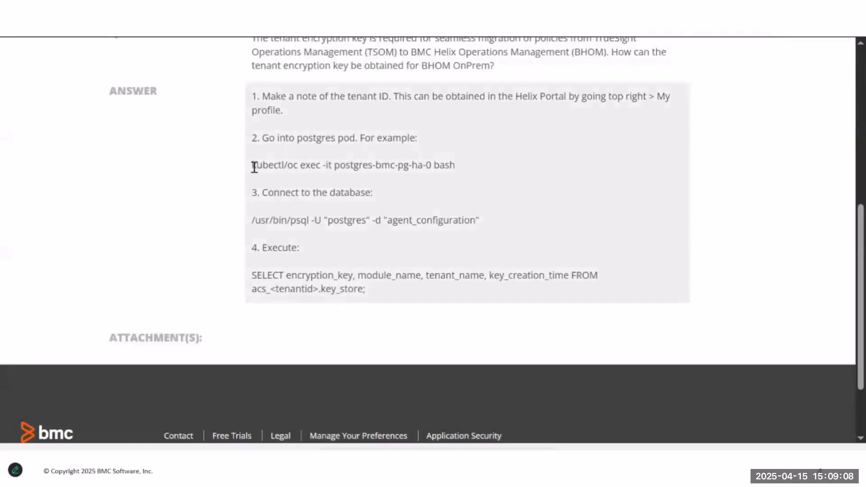
left_click_drag(254, 163, 434, 163)
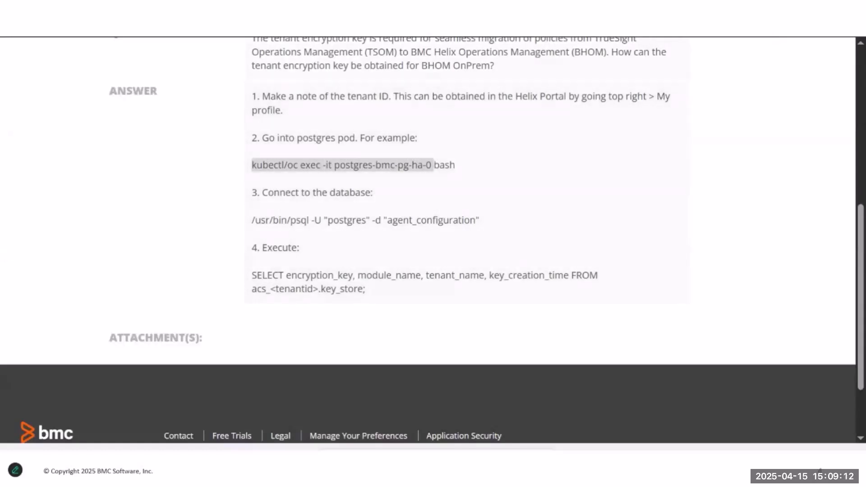
key("alt+Tab")
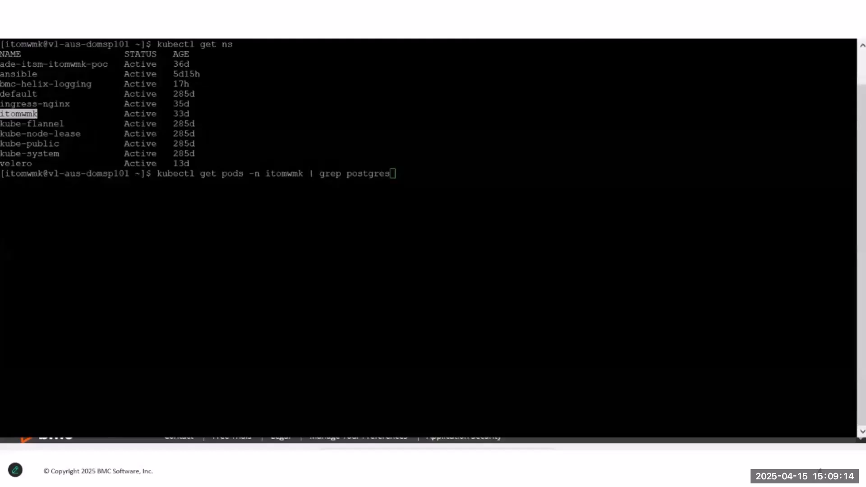
key("Return")
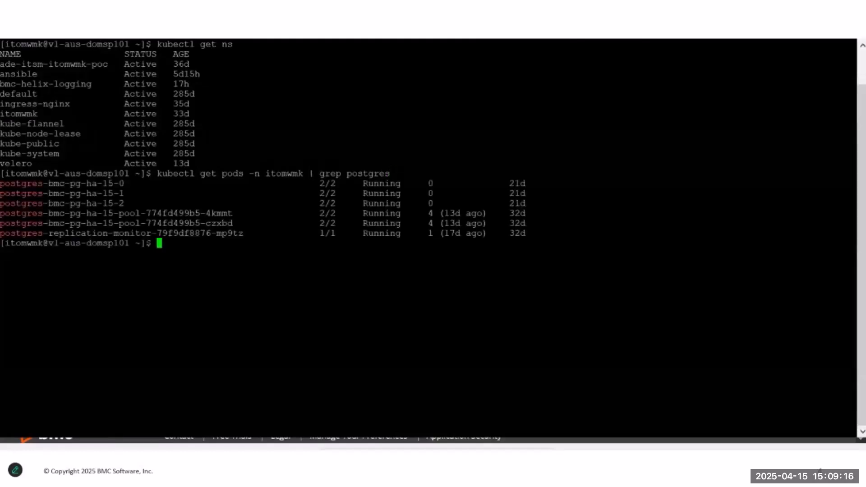
left_click_drag(130, 183, 1, 183)
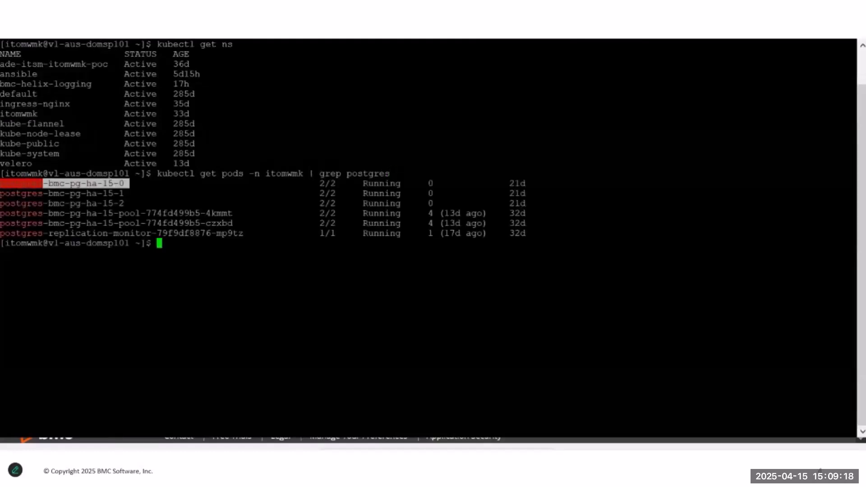
Connect psql to the agent_configuration database inside the postgres pod
key("alt+Tab")
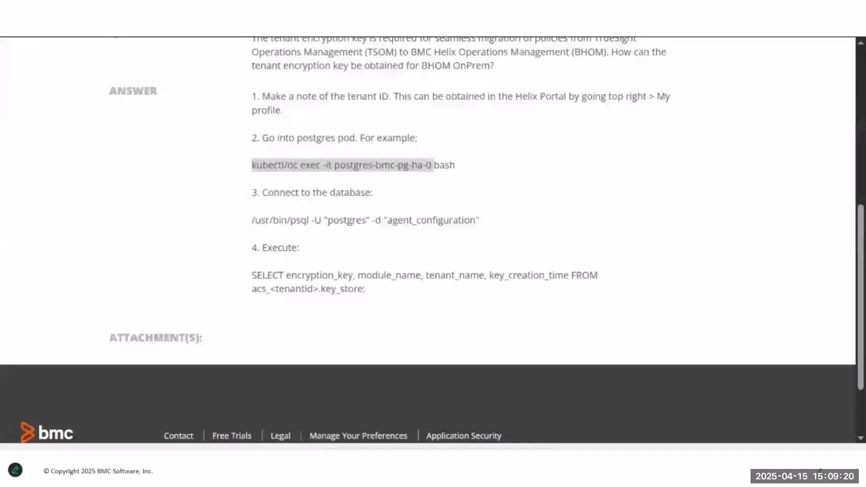
left_click_drag(253, 220, 359, 220)
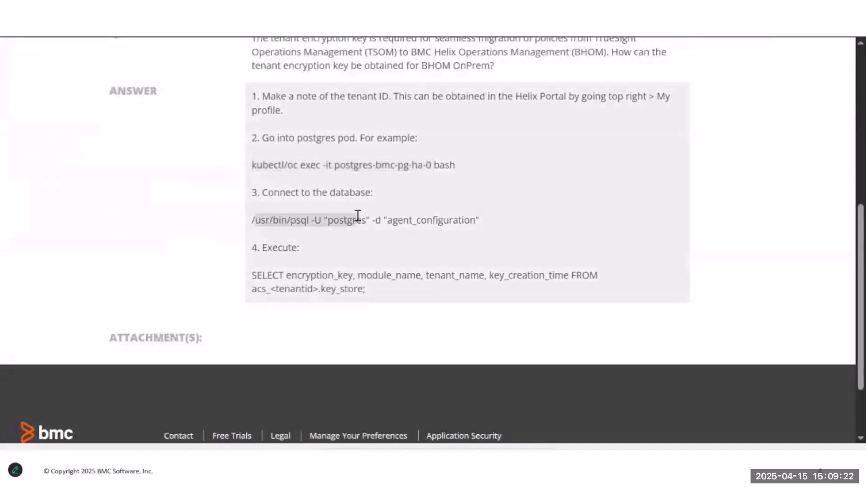
key("alt+Tab")
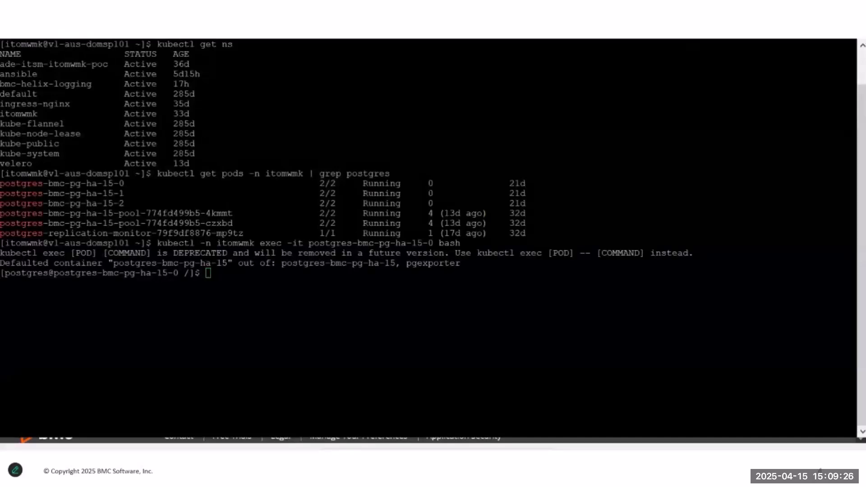
type("/usr/bin/psql -U \"postgres\" -d \"agent_configuration\"")
key("Return")
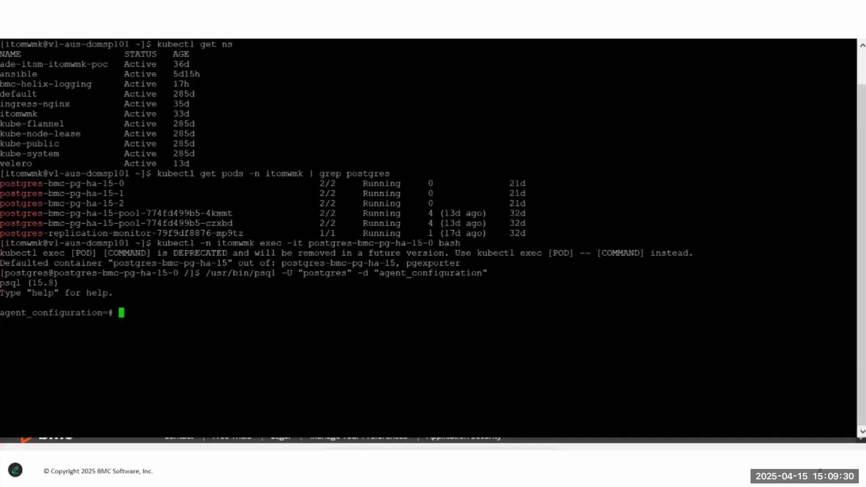
Run the key_store query listing tenant encryption keys and copy the CMA key
key("alt+Tab")
left_click_drag(253, 275, 377, 295)
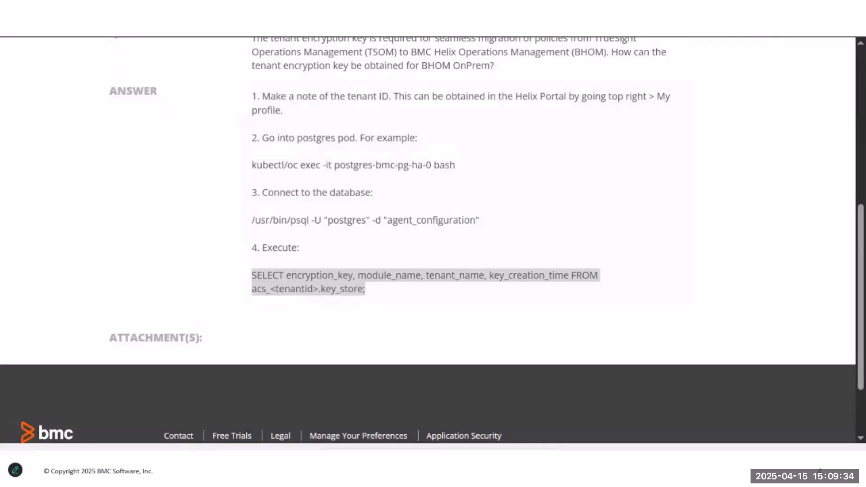
key("alt+Tab")
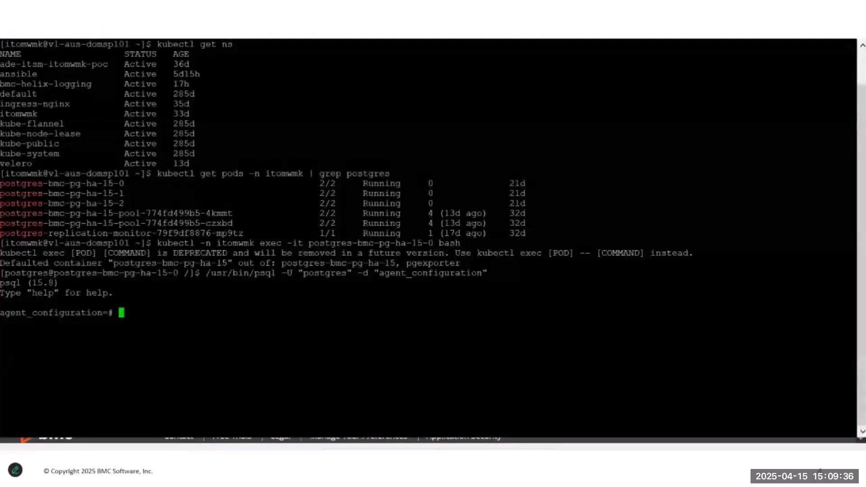
type("SELECT encryption_key, module_name, tenant_name, key_creation_time FROM acs_1559968144.key_store;")
key("Return")
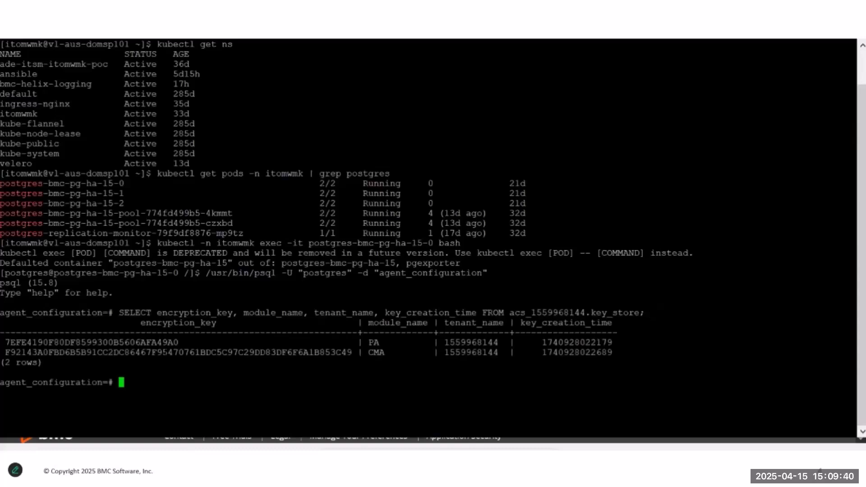
double_click(165, 353)
key("ctrl+c")
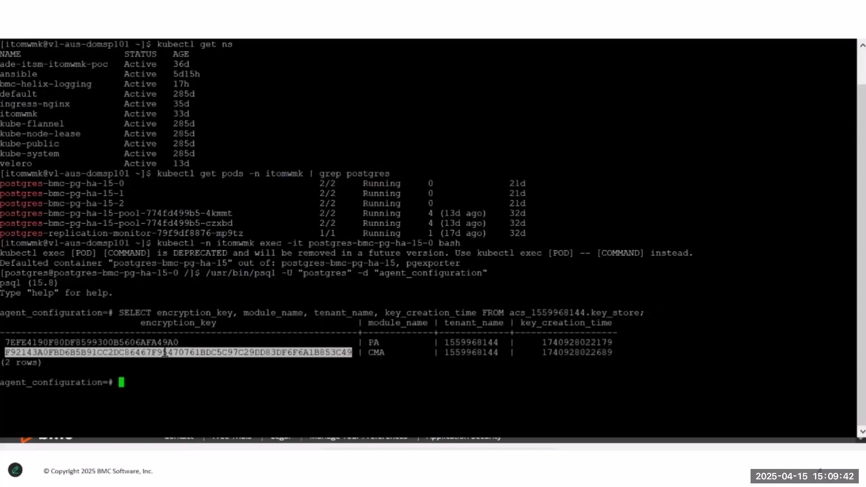
key("alt+Tab")
left_click(171, 259)
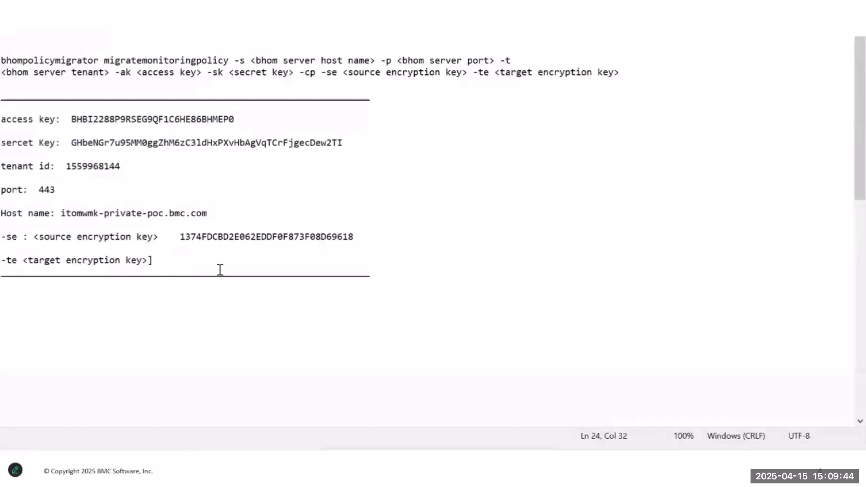
Paste the target key on the -te line, then put the host name and port 443 into the command
key("ctrl+v")
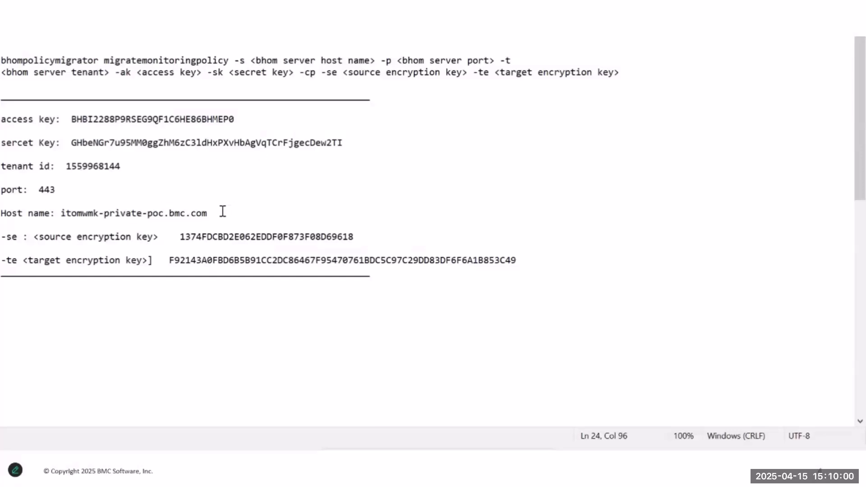
left_click_drag(217, 212, 63, 210)
key("ctrl+c")
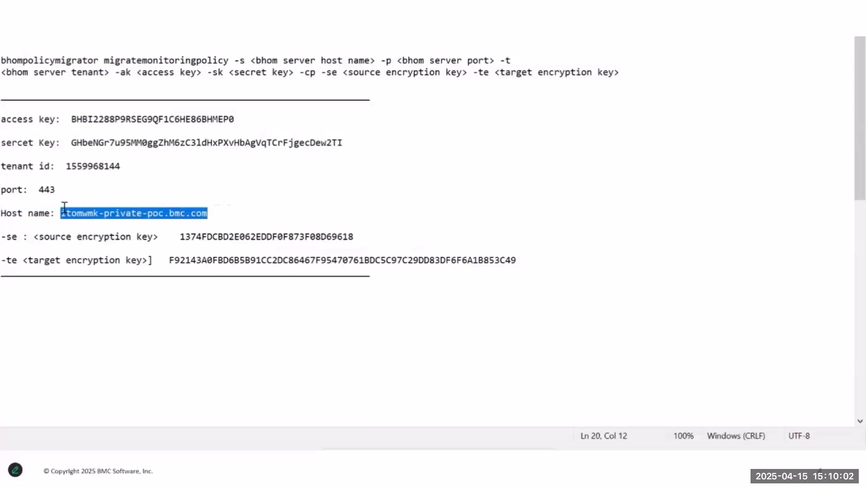
left_click_drag(251, 61, 375, 61)
key("ctrl+v")
double_click(57, 190)
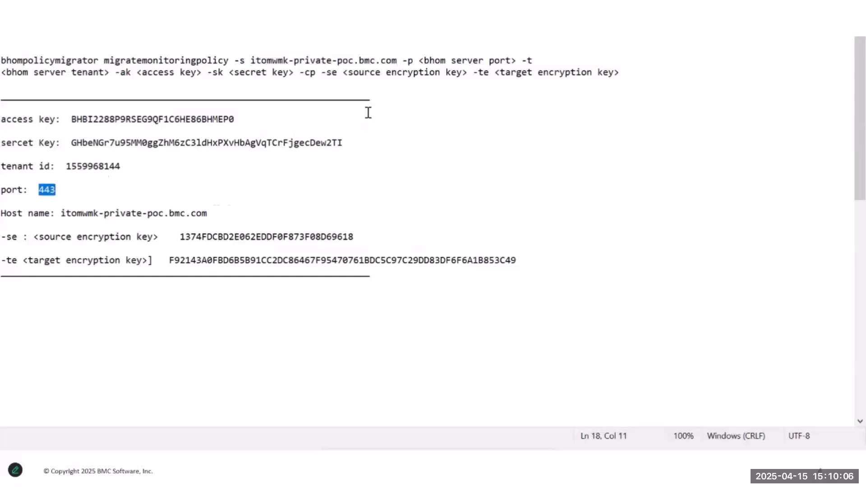
left_click_drag(415, 60, 516, 60)
type("443")
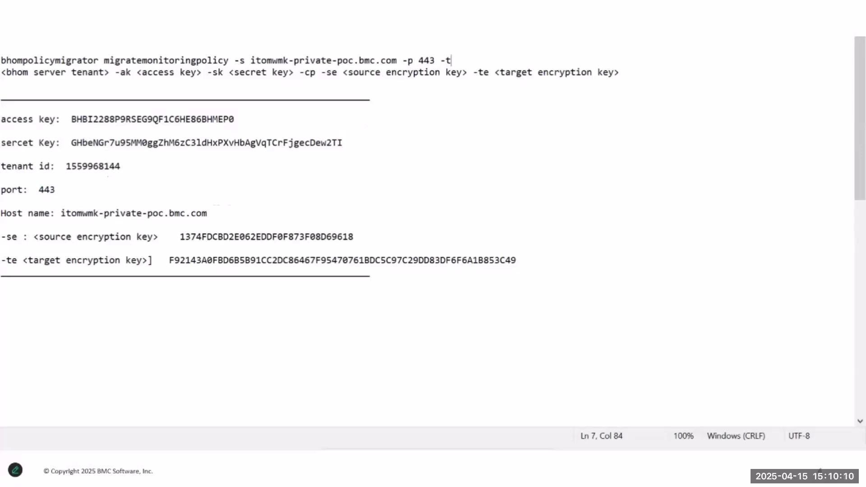
Insert the tenant id into the migrator command in place of its placeholder
left_click(397, 141)
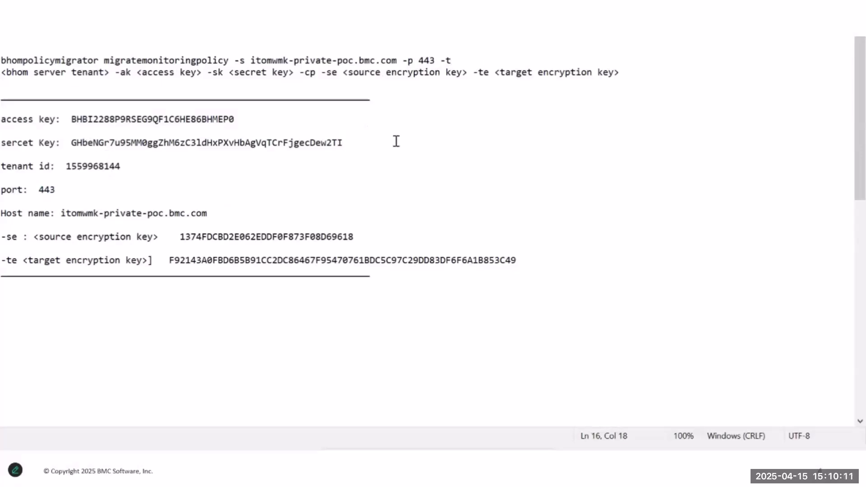
double_click(81, 166)
key("ctrl+c")
left_click(467, 64)
key("ctrl+v")
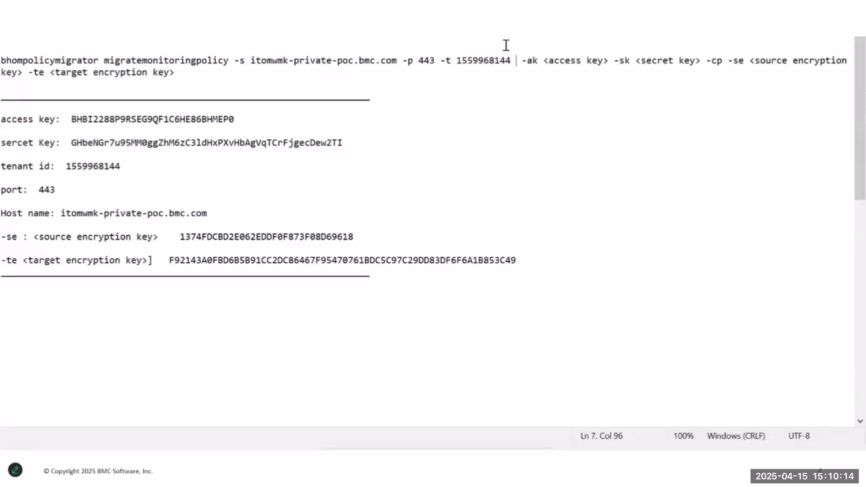
key("BackSpace")
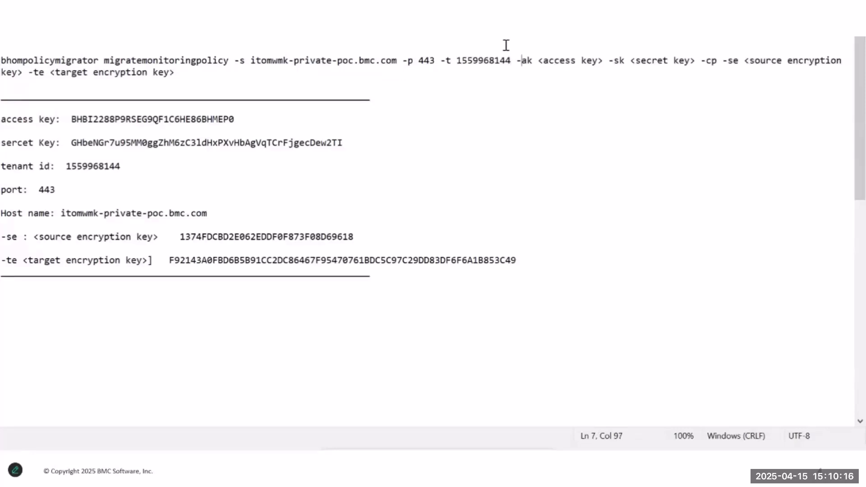
Replace the access key and secret key placeholders with their actual values
double_click(163, 119)
key("ctrl+c")
left_click(539, 60)
left_click_drag(538, 61, 604, 66)
key("ctrl+v")
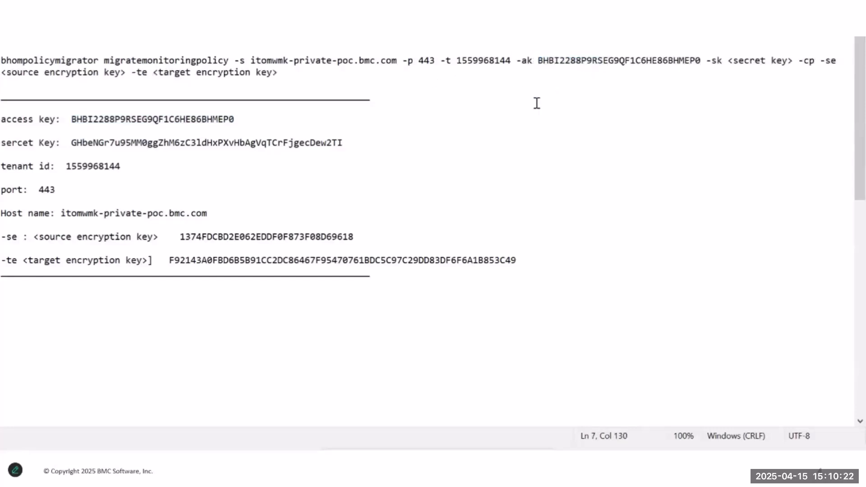
double_click(208, 142)
key("ctrl+c")
left_click_drag(728, 61, 792, 61)
key("ctrl+v")
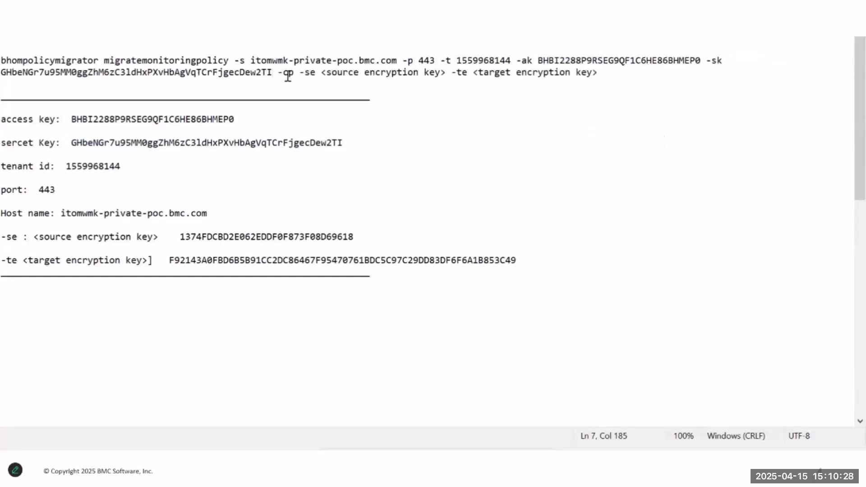
Paste the source and target encryption keys over their placeholders and select the finished command
left_click(321, 73)
double_click(251, 236)
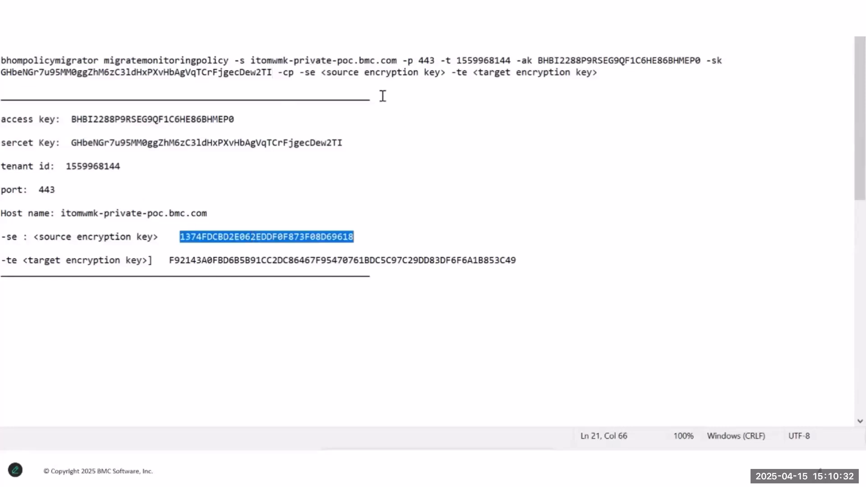
left_click_drag(324, 68, 446, 76)
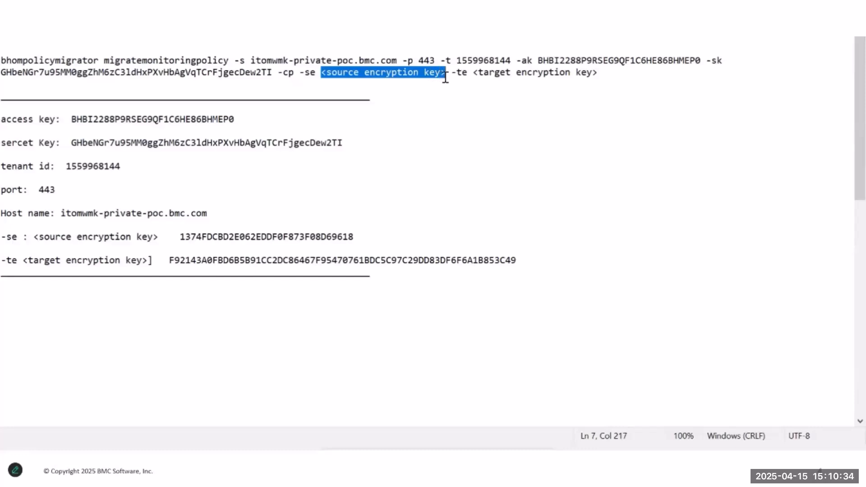
key("ctrl+v")
double_click(343, 260)
left_click_drag(522, 72, 651, 80)
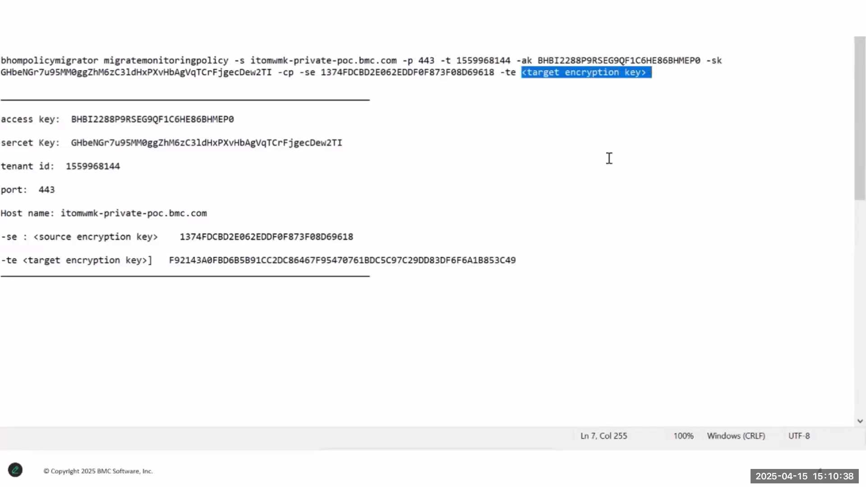
key("ctrl+v")
left_click_drag(354, 84, 1, 63)
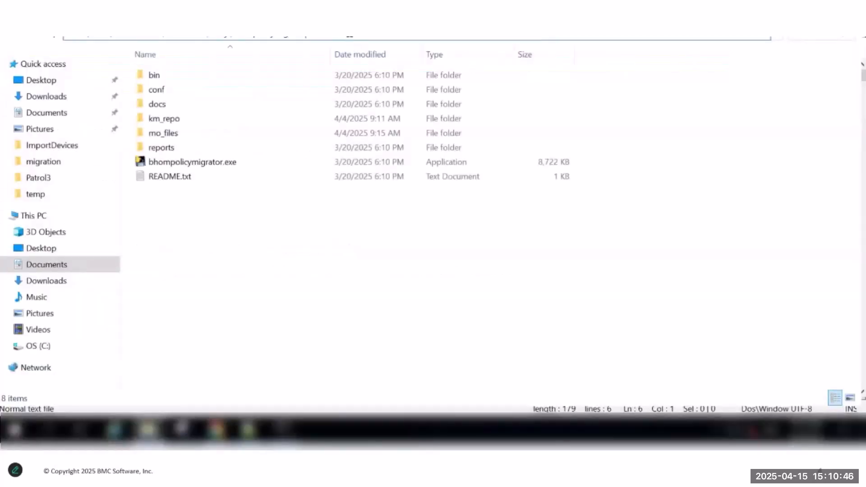
Open Command Prompt in the migrator folder and run the pasted bhompolicymigrator command, creating MongoDB_Monitoring
key("alt+d")
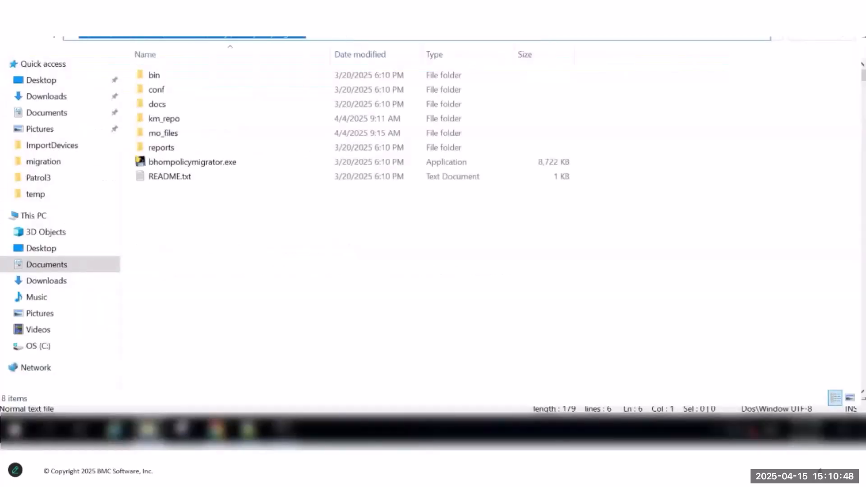
type("cmd")
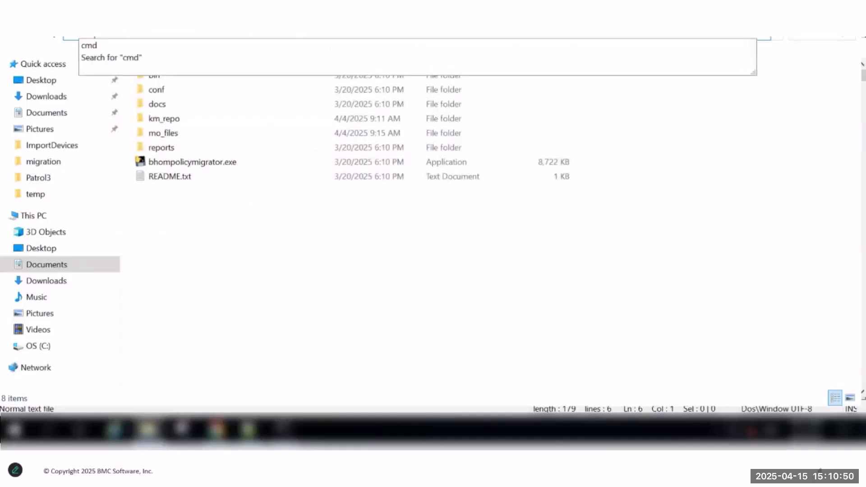
key("Return")
right_click(318, 86)
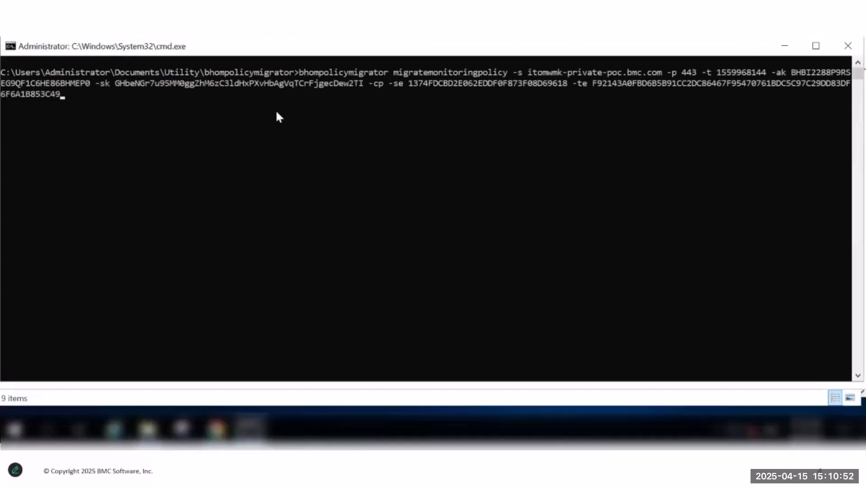
key("Return")
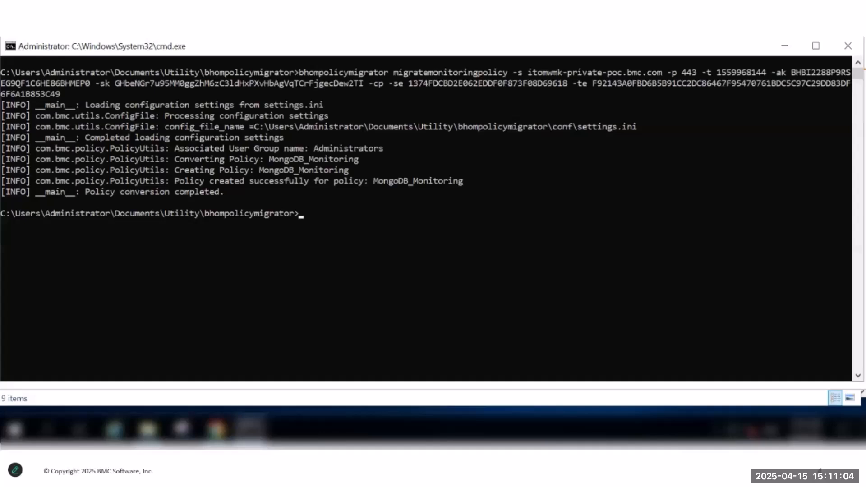
left_click(785, 46)
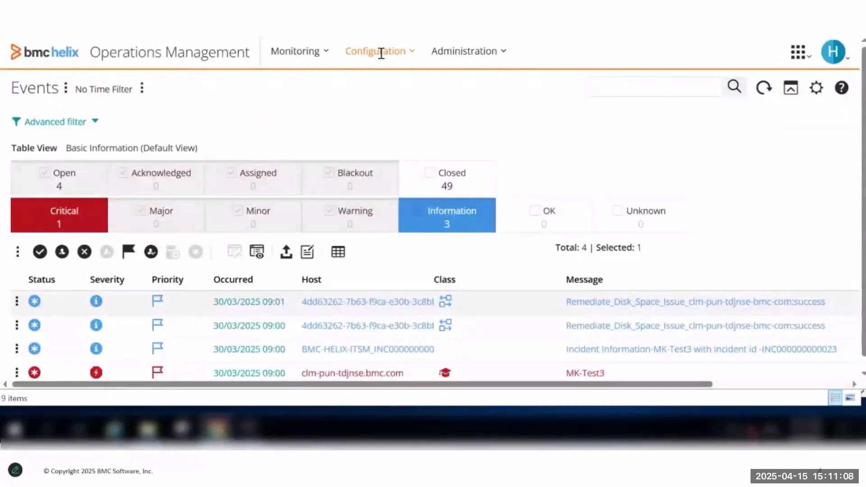
Open the MongoDB_Monitoring monitor policy and its MongoDB monitoring configuration for editing
left_click(364, 56)
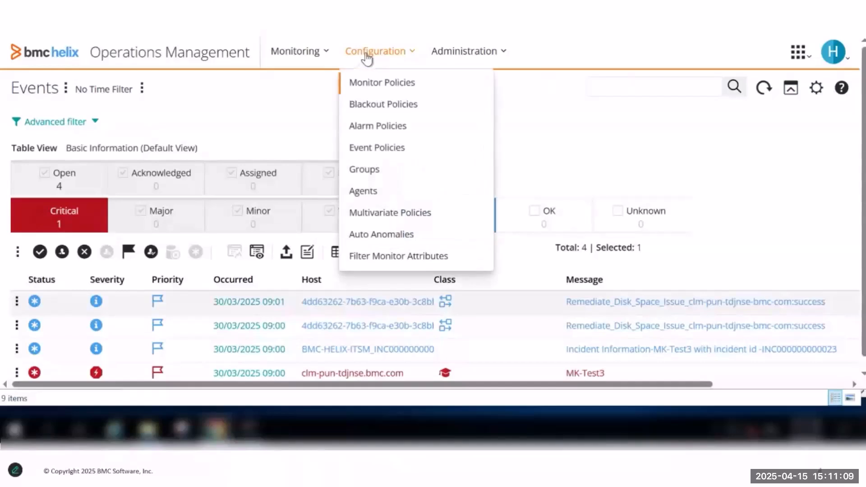
left_click(386, 86)
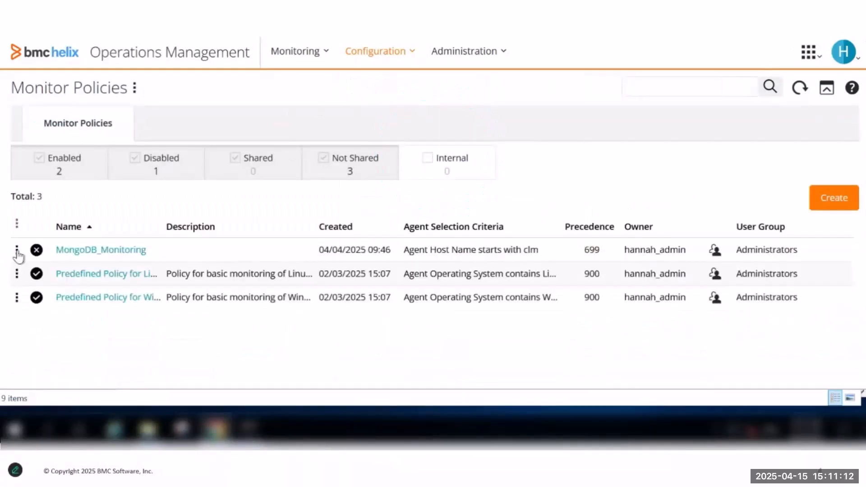
left_click(17, 249)
left_click(41, 81)
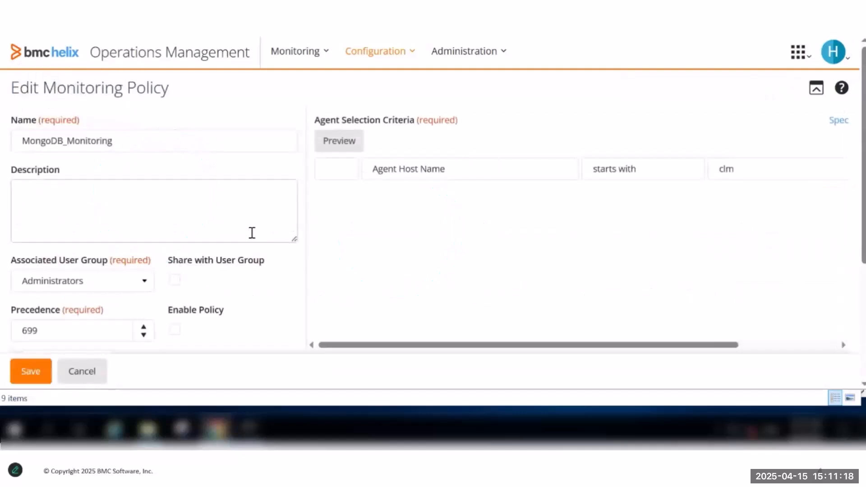
scroll(252, 233, "down", 4)
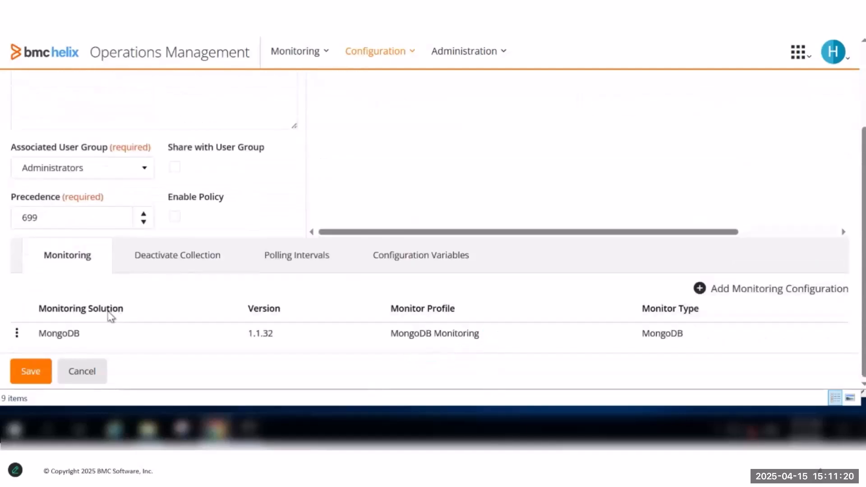
left_click(17, 333)
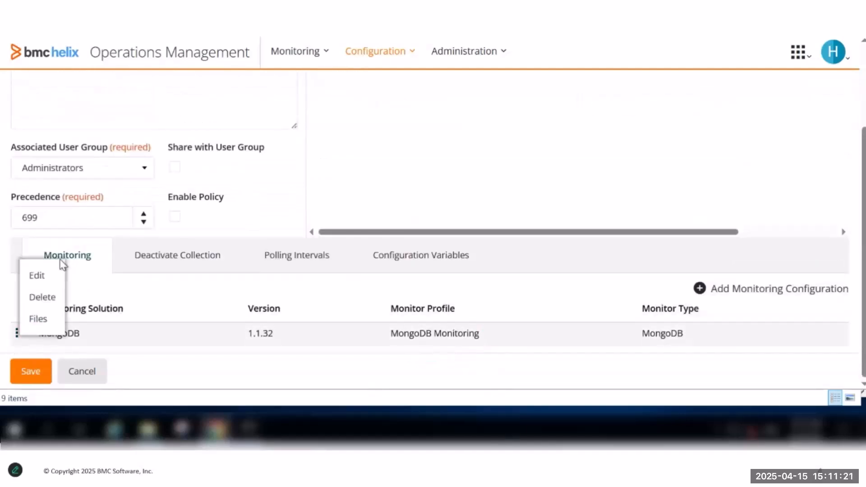
left_click(42, 275)
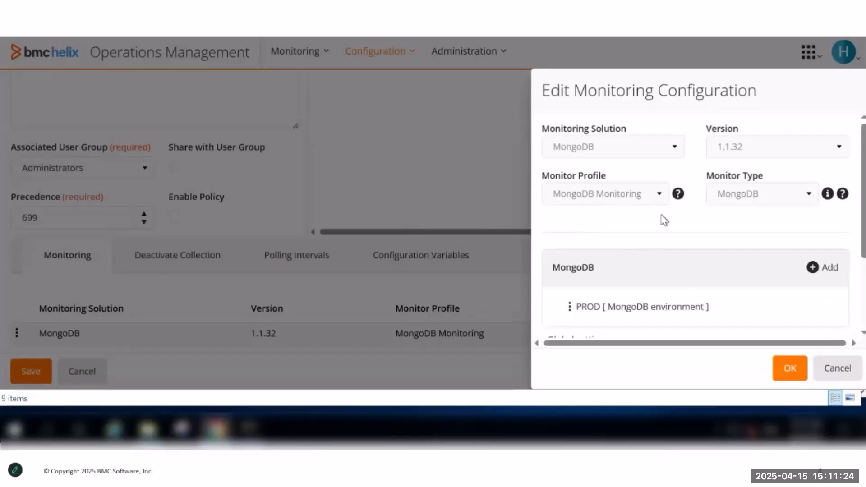
Inspect the PROD environment's authentication settings, then cancel out without saving
scroll(664, 216, "down", 3)
left_click(570, 194)
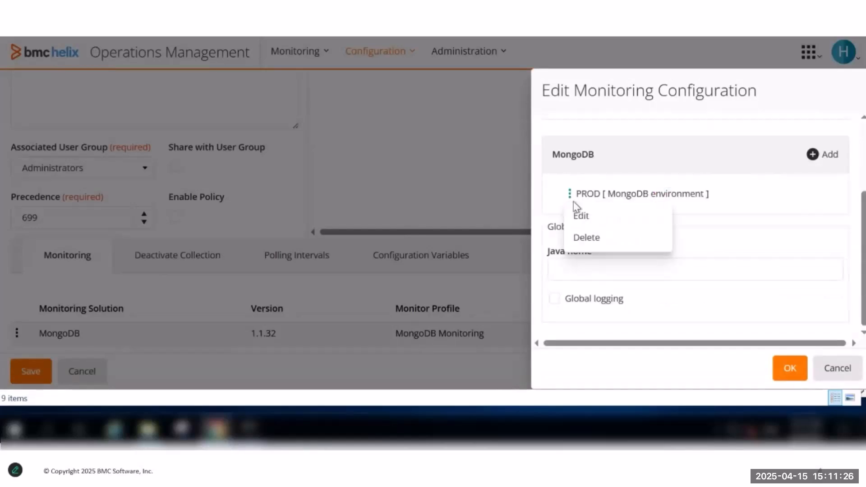
left_click(580, 217)
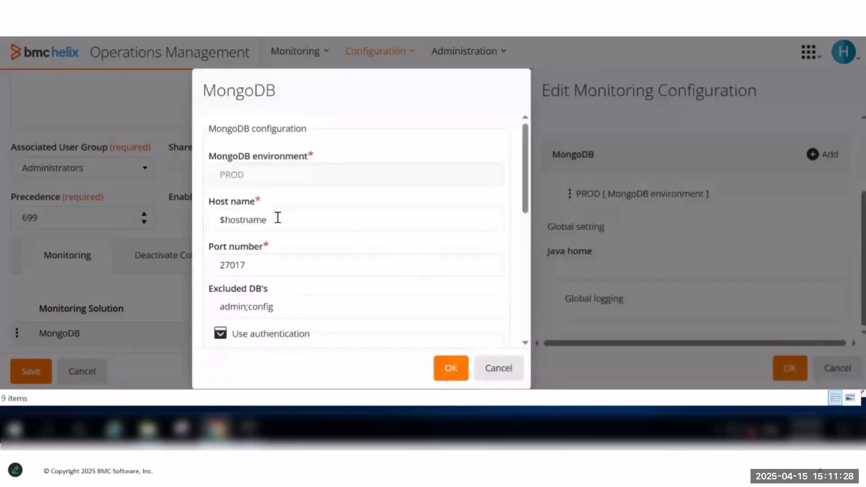
scroll(278, 225, "down", 5)
scroll(276, 270, "up", 5)
scroll(272, 312, "down", 2)
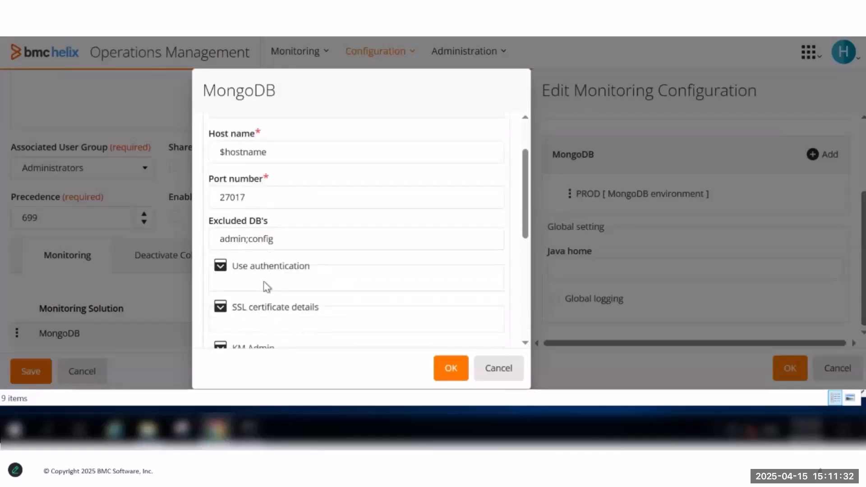
left_click(220, 265)
scroll(223, 269, "down", 2)
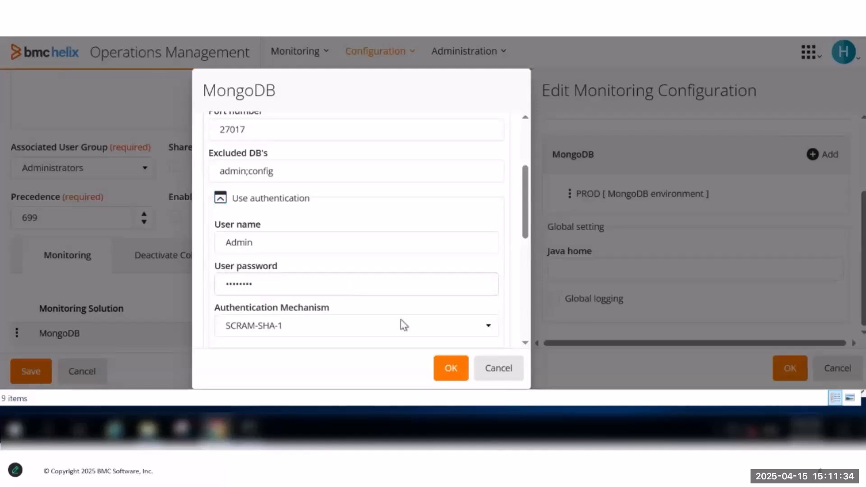
left_click(497, 373)
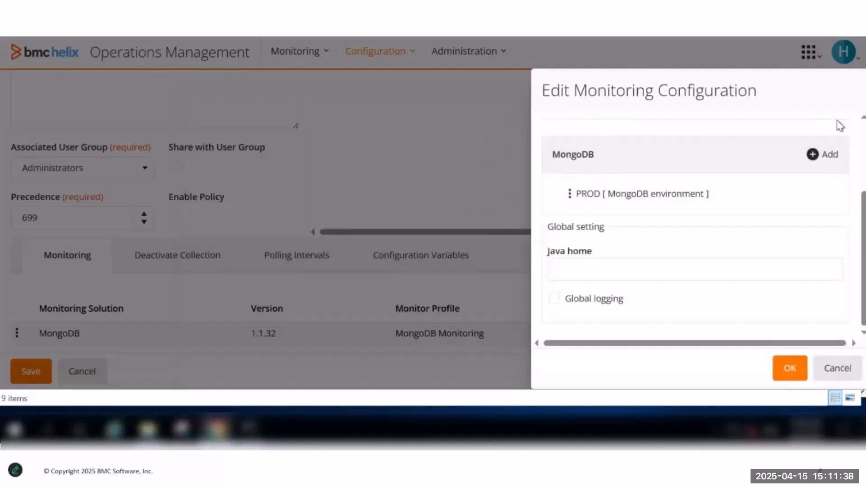
left_click(837, 371)
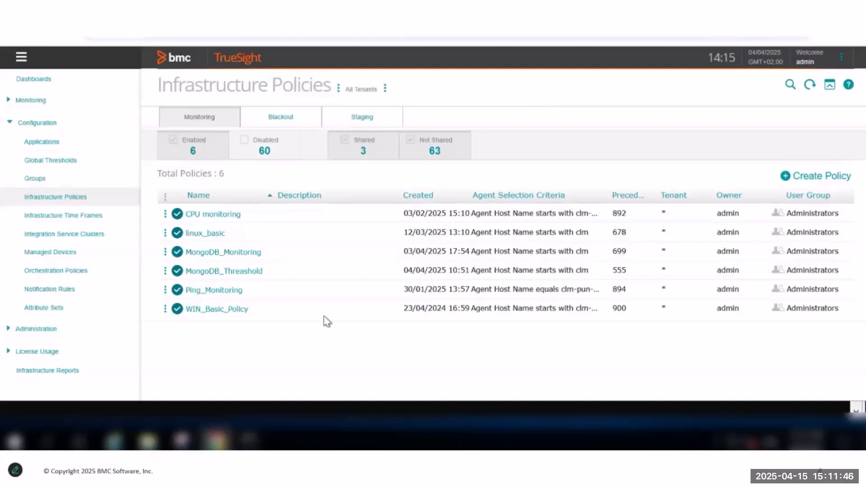
Open MongoDB_Threshold in TrueSight and view its Minor server threshold on DB client connections
left_click(238, 255)
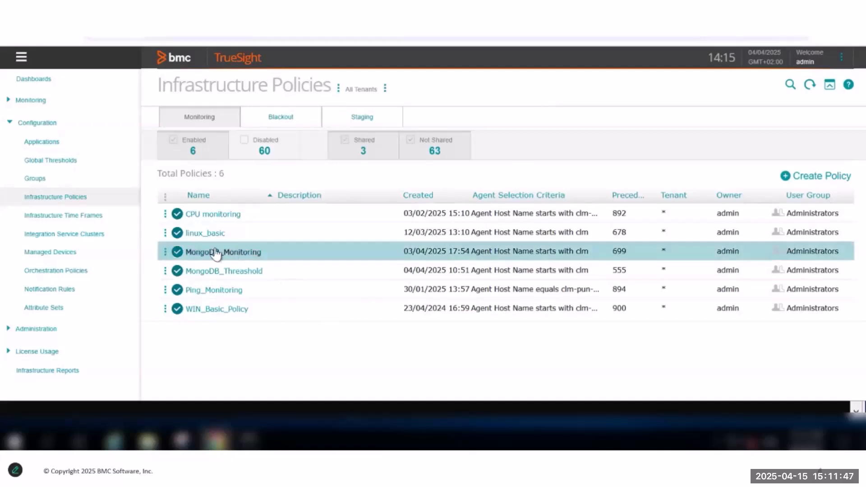
left_click(284, 273)
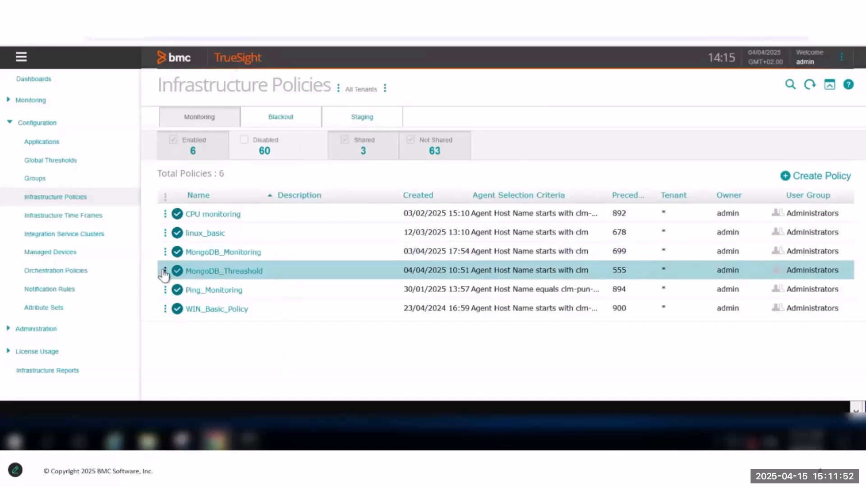
left_click(165, 273)
left_click(185, 290)
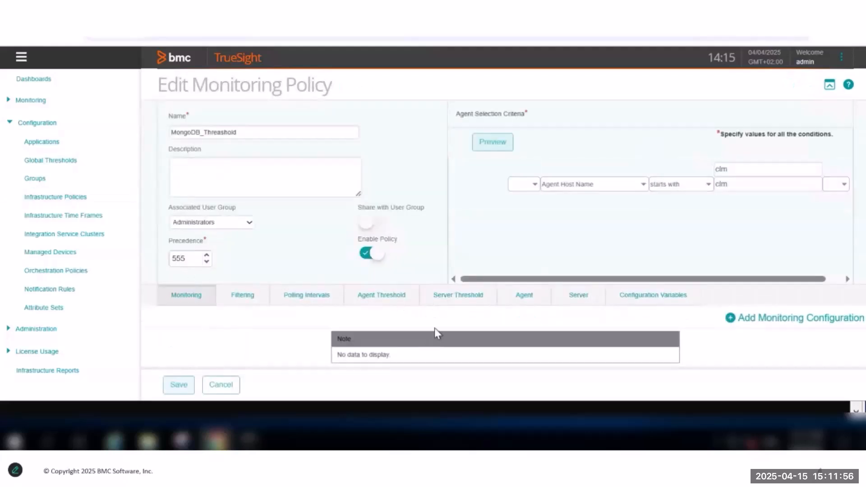
left_click(454, 294)
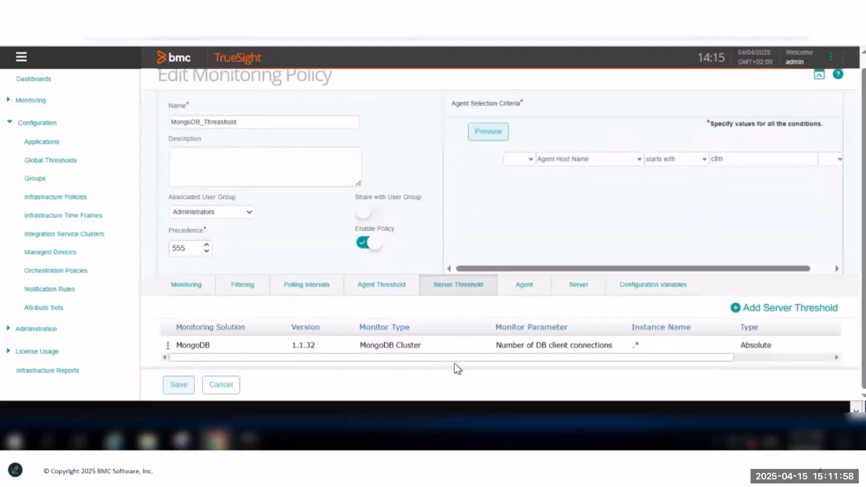
left_click_drag(466, 357, 653, 357)
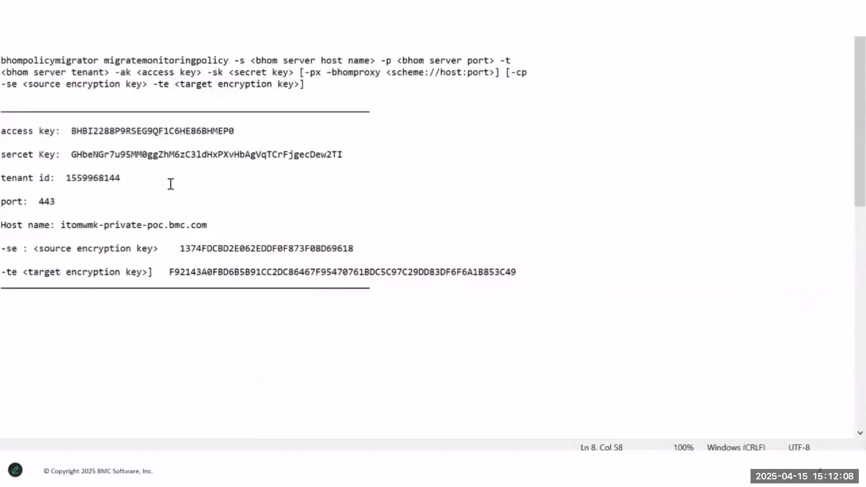
Delete the [-px …] [-cp -se … -te …] options from the command template and select migratemonitoringpolicy
left_click_drag(23, 248, 117, 270)
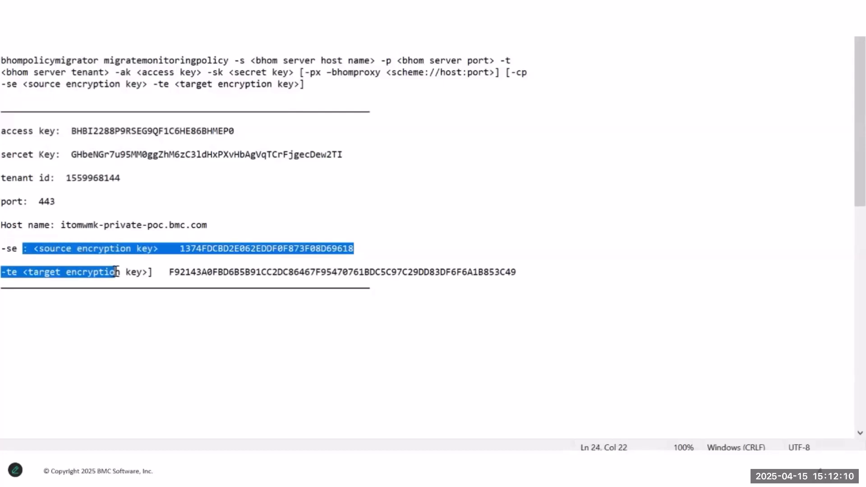
left_click(317, 85)
left_click_drag(309, 83, 302, 78)
key("BackSpace")
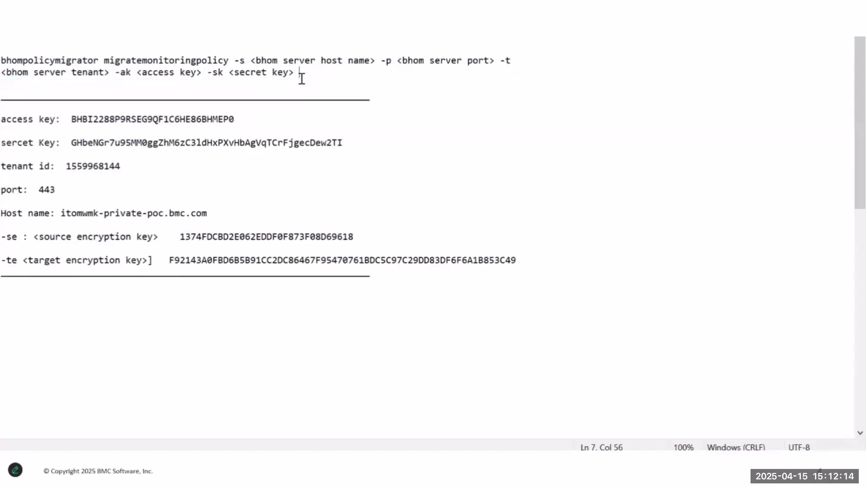
double_click(148, 59)
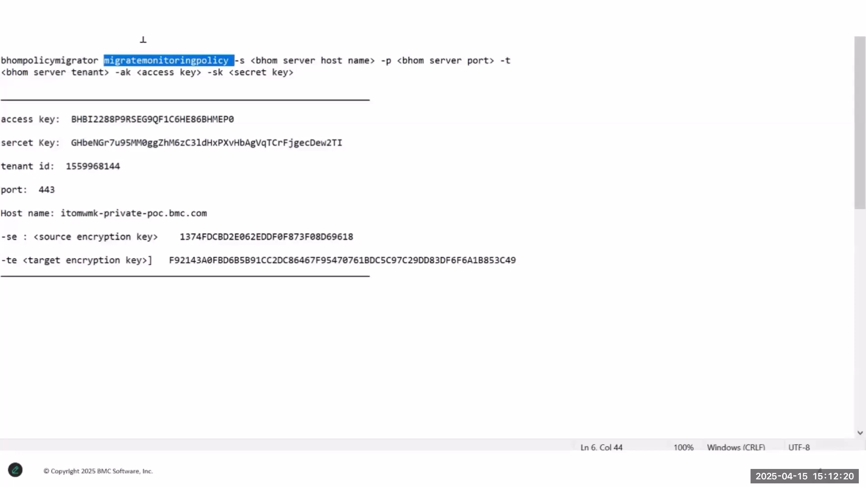
key("alt+Tab")
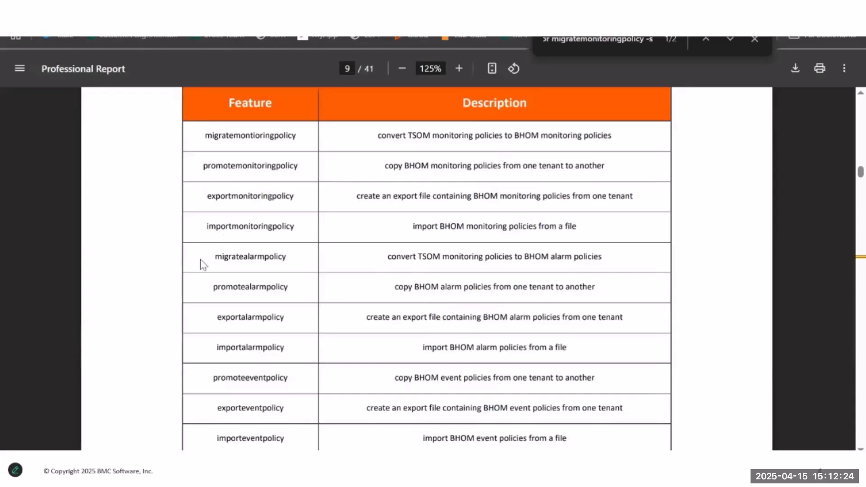
Highlight the migratealarmpolicy row describing conversion of TSOM monitoring policies to BHOM alarm policies
double_click(218, 266)
key("ctrl+c")
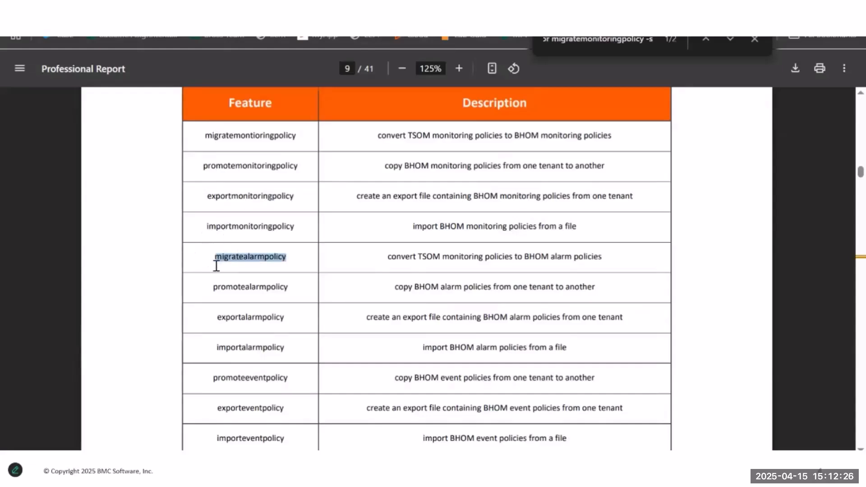
left_click(385, 258)
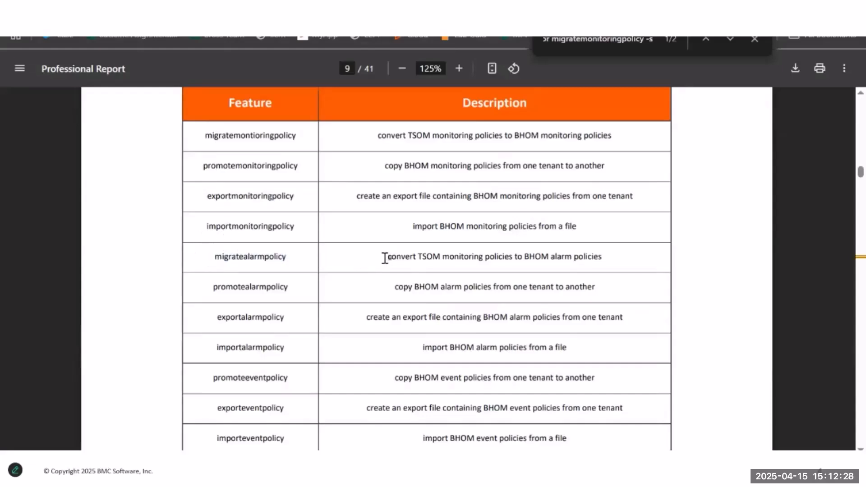
left_click_drag(392, 258, 601, 260)
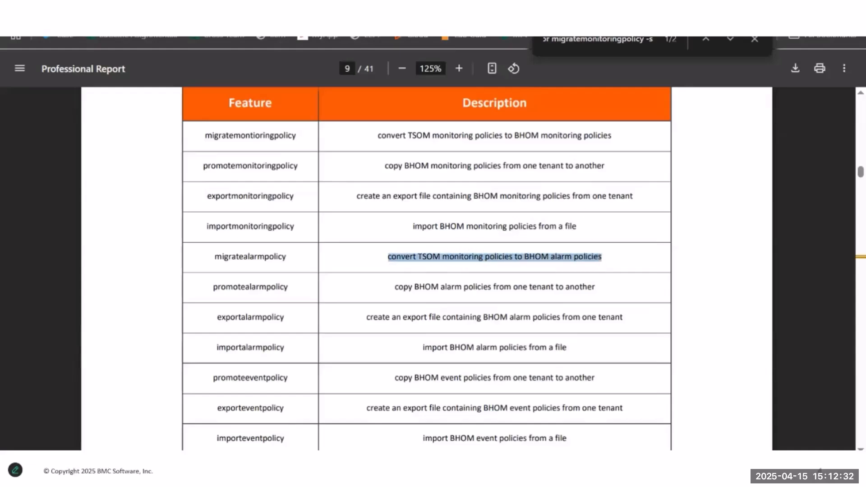
key("alt+Tab")
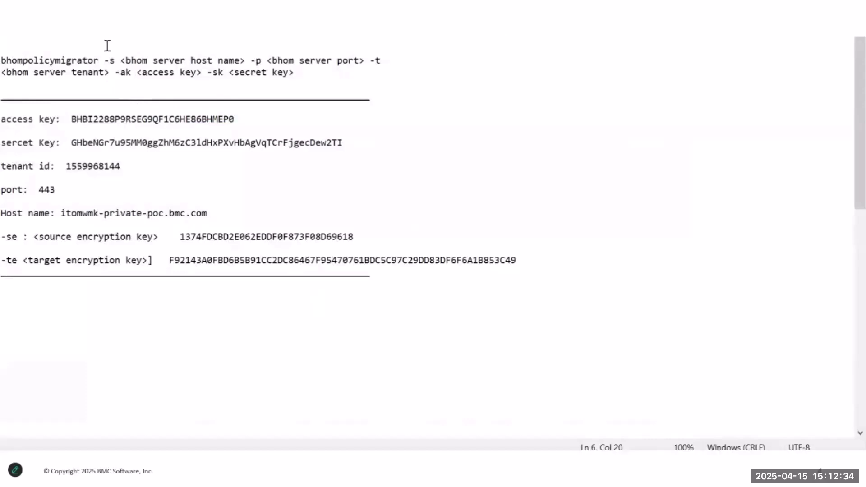
Insert migratealarmpolicy as the action and fill in the host name, port 443 and tenant id
key("ctrl+v")
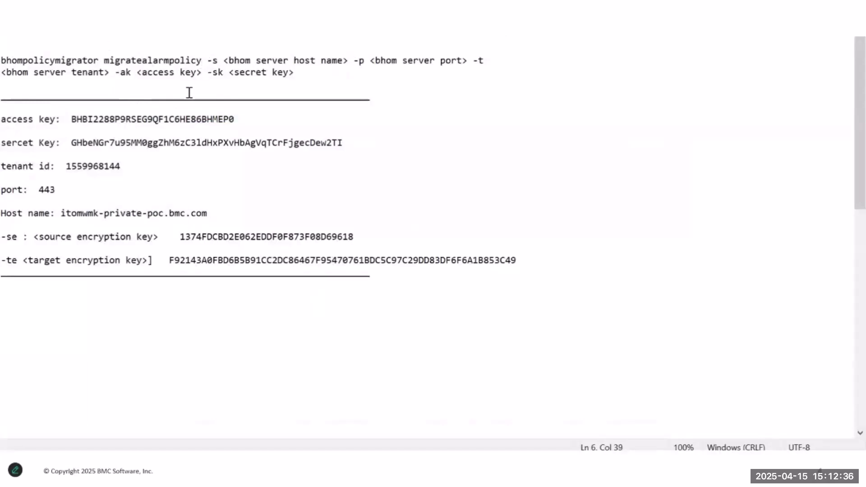
left_click_drag(211, 212, 60, 213)
key("ctrl+c")
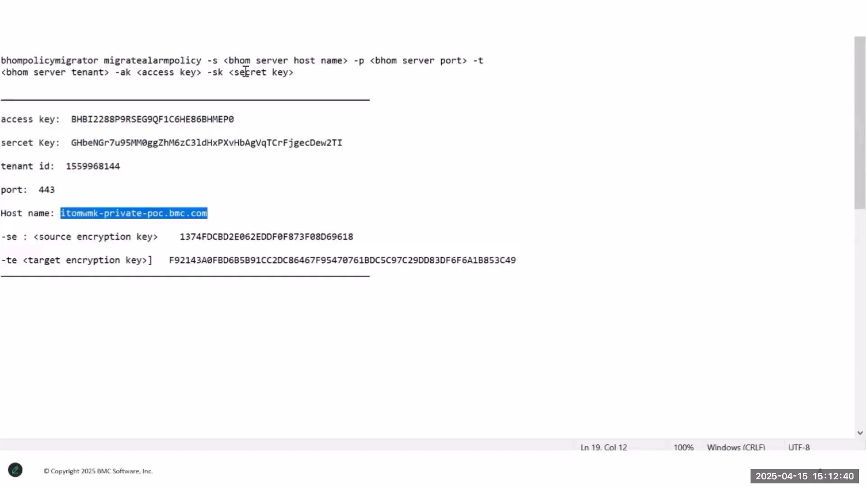
left_click_drag(223, 60, 489, 60)
key("ctrl+v")
type("443")
left_click(439, 61)
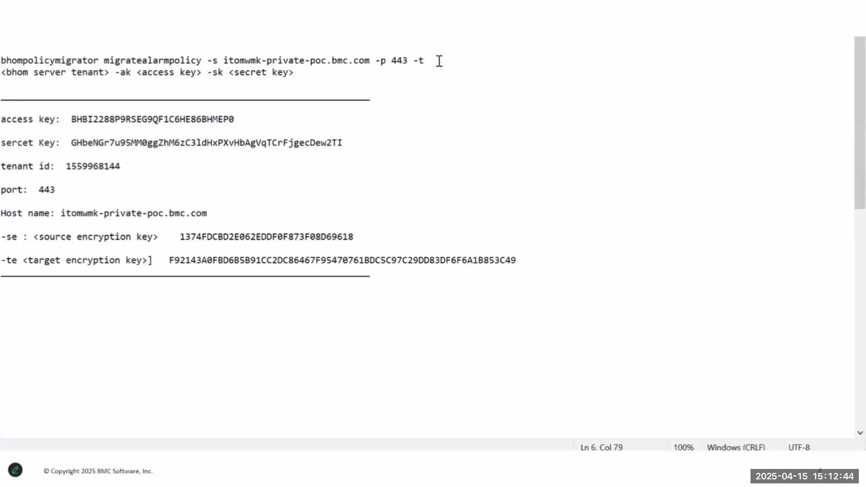
key("Right")
key("Delete")
key("shift+Right")
key("shift+Right")
key("shift+Right")
key("shift+Right")
key("shift+Right")
key("shift+Right")
key("shift+Right")
key("shift+Right")
key("shift+Right")
key("shift+Right")
key("shift+Right")
key("shift+Right")
key("shift+Right")
key("shift+Right")
key("shift+Right")
key("shift+Right")
key("shift+Right")
key("shift+Right")
key("shift+Right")
key("shift+Right")
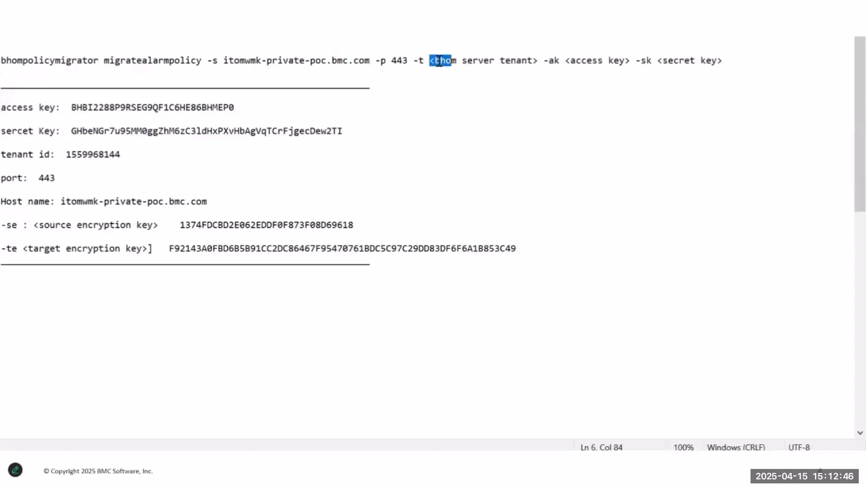
key("shift+Left")
key("shift+Left")
key("shift+Left")
key("ctrl+v")
Fill in the access and secret keys and select the whole finished migratealarmpolicy command
double_click(191, 109)
key("ctrl+c")
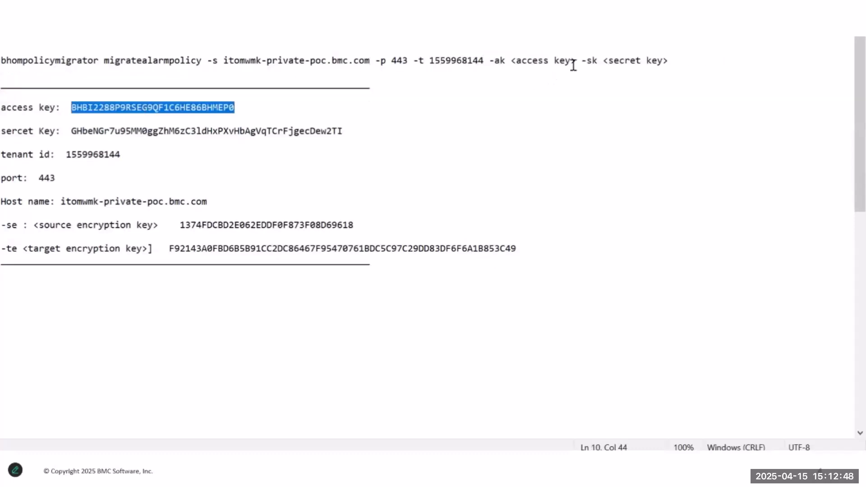
left_click_drag(510, 61, 575, 63)
key("ctrl+v")
double_click(244, 131)
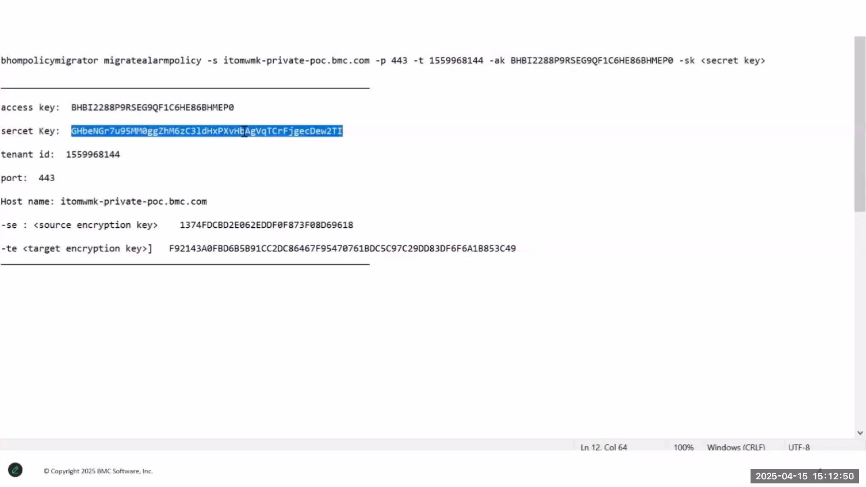
left_click_drag(700, 62, 777, 59)
key("ctrl+v")
left_click_drag(310, 74, 2, 66)
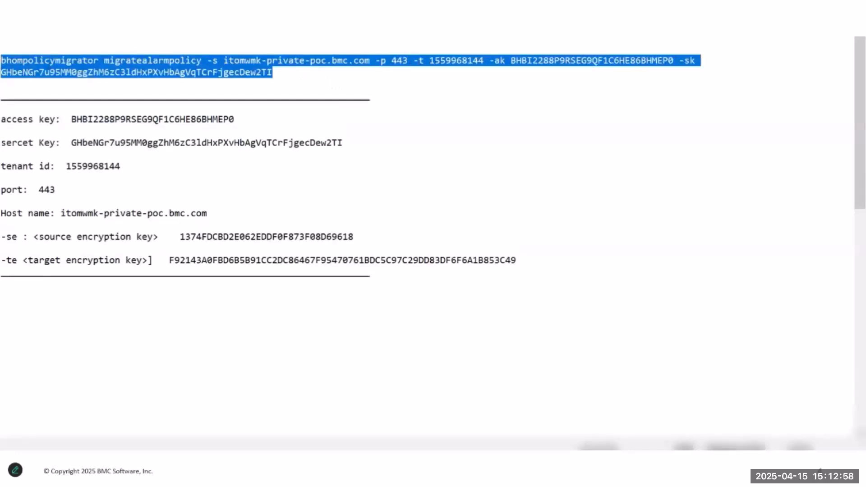
key("alt+Tab")
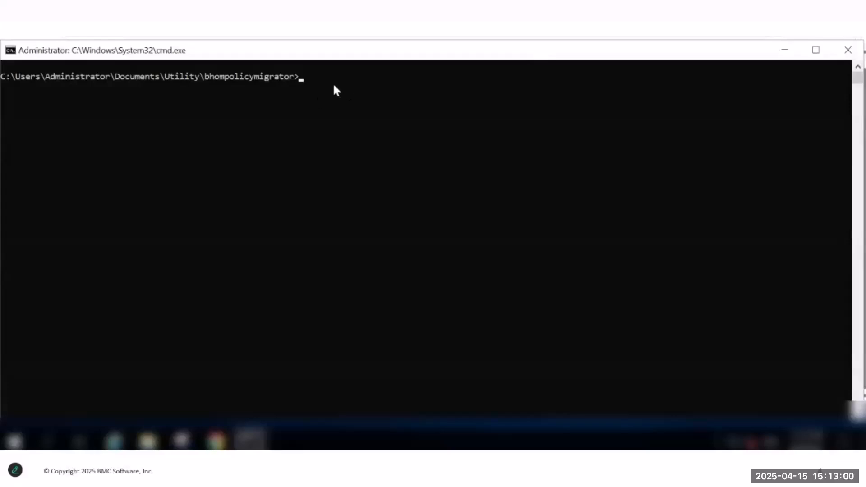
Run the pasted migratealarmpolicy command and confirm 'Policy conversion completed' for MongoDB_Threashold
key("ctrl+v")
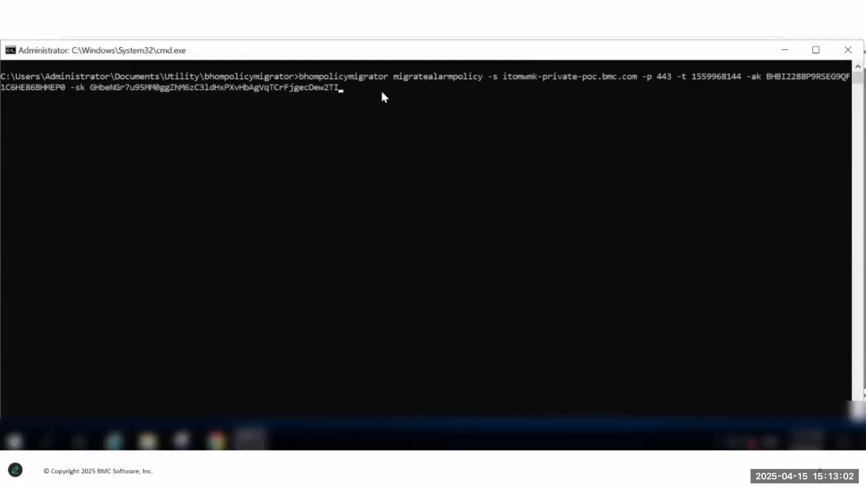
key("Return")
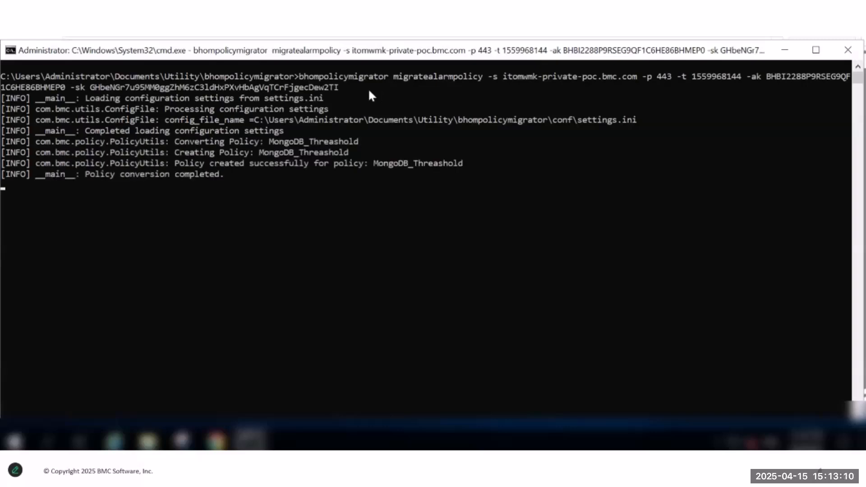
left_click_drag(90, 171, 207, 172)
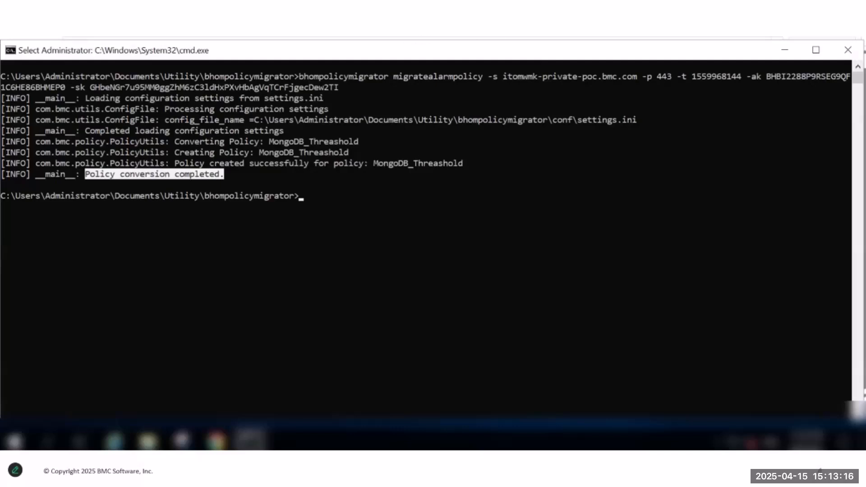
left_click(217, 441)
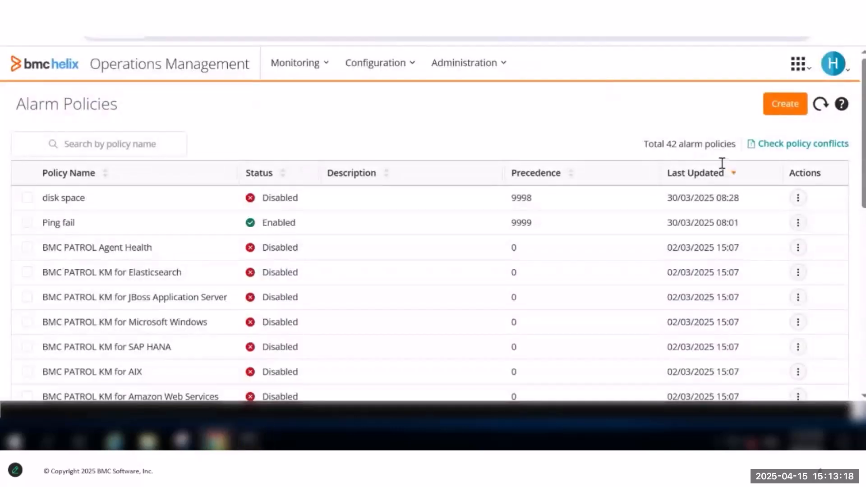
Refresh the alarm policies, then edit MongoDB_Threashold to tick Enable Policy and save it
left_click(821, 103)
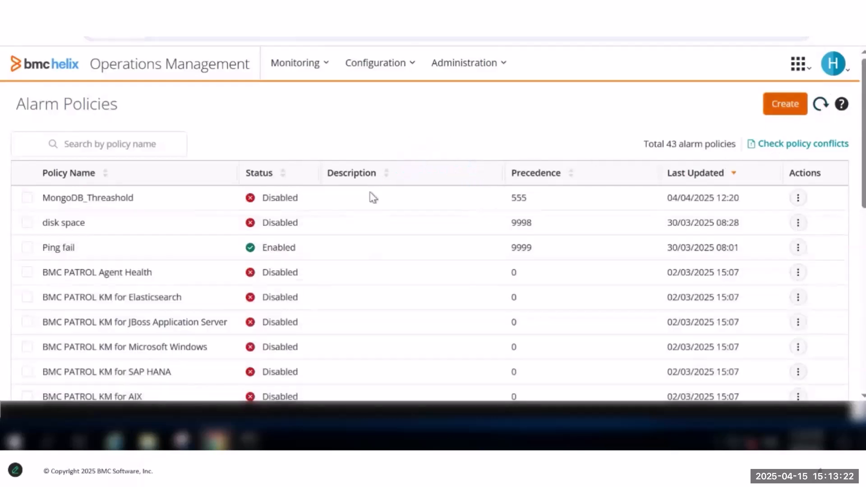
left_click_drag(77, 197, 149, 205)
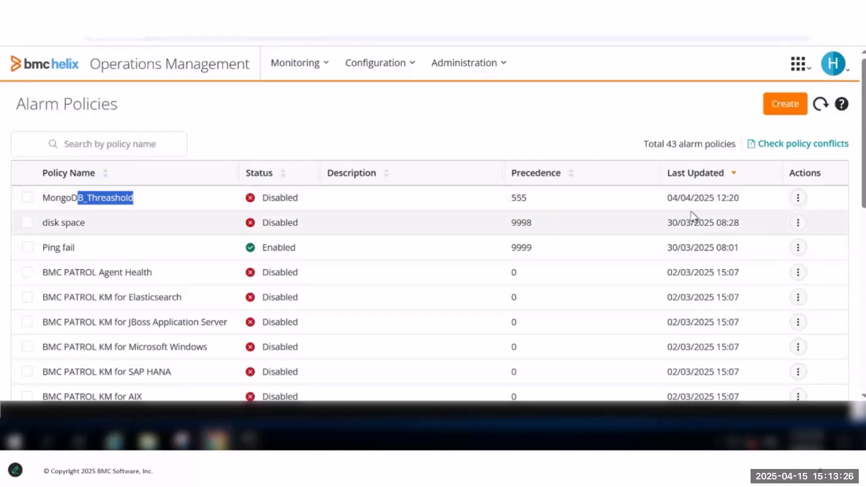
left_click(798, 199)
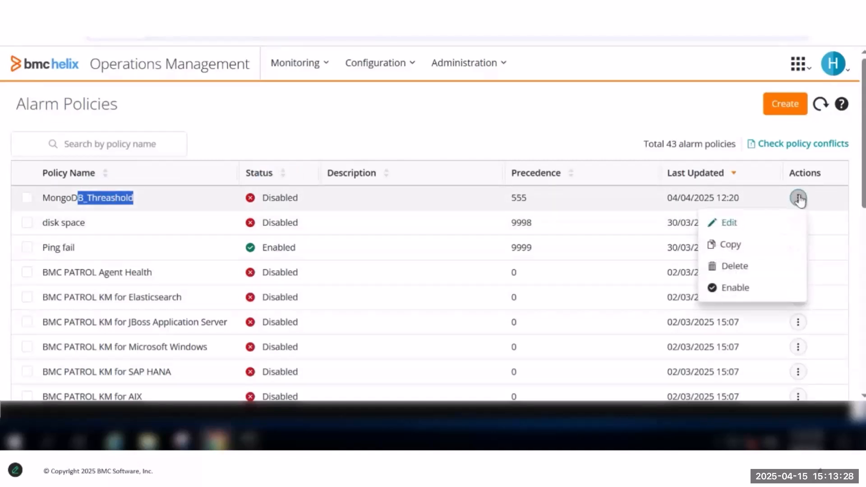
left_click(732, 223)
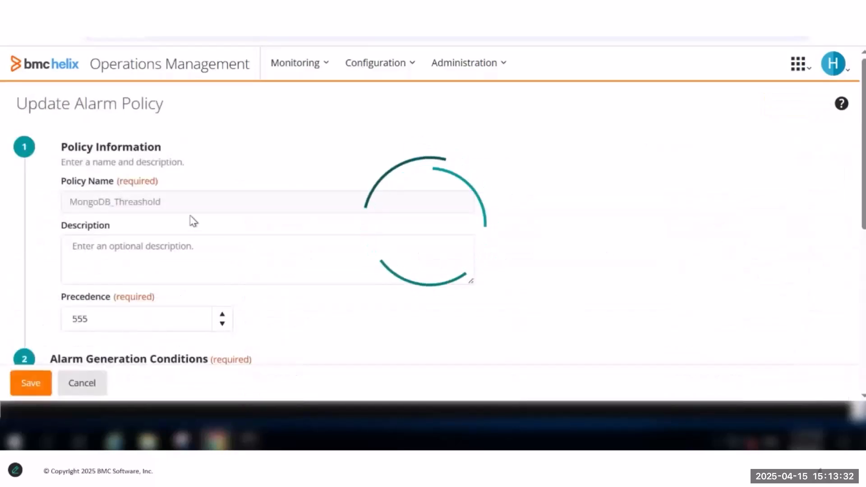
scroll(175, 212, "down", 8)
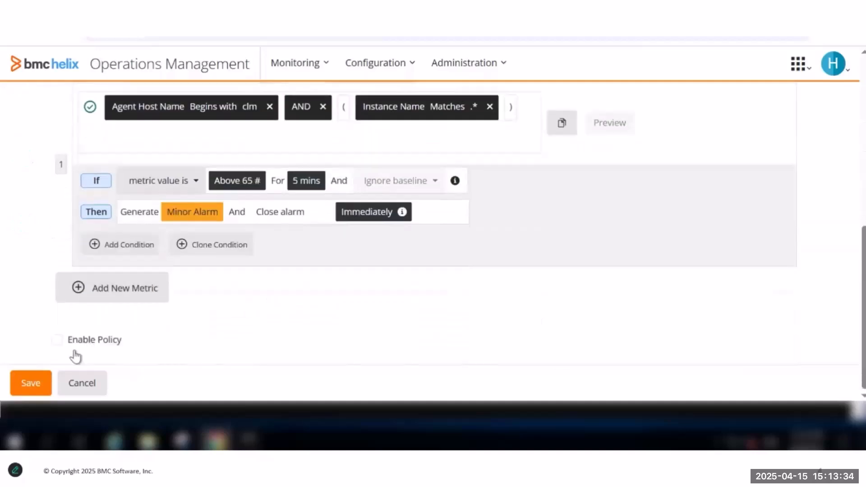
scroll(129, 267, "up", 2)
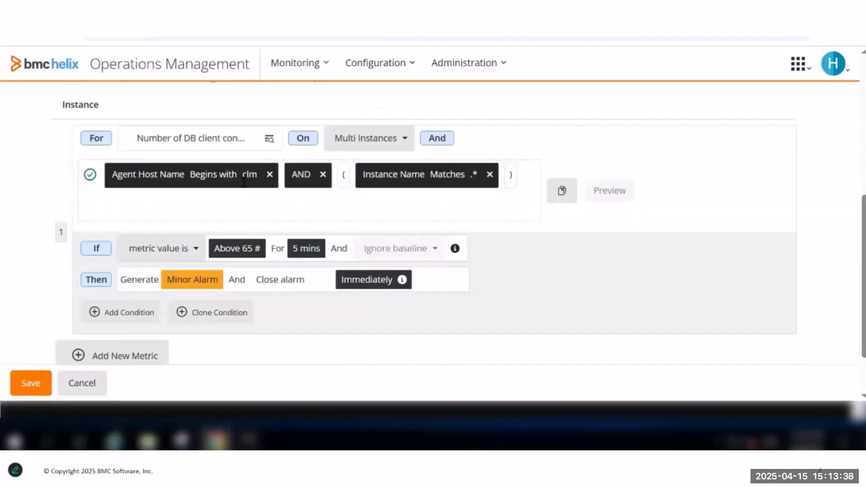
scroll(149, 289, "down", 2)
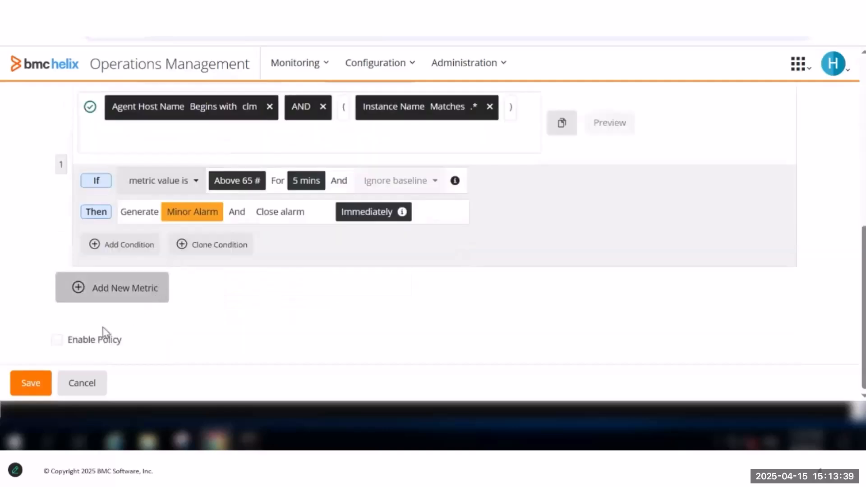
left_click(57, 341)
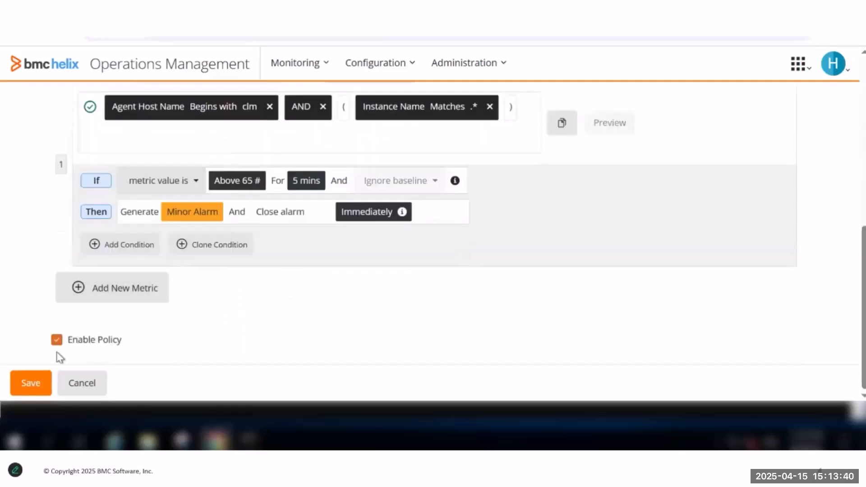
left_click(31, 383)
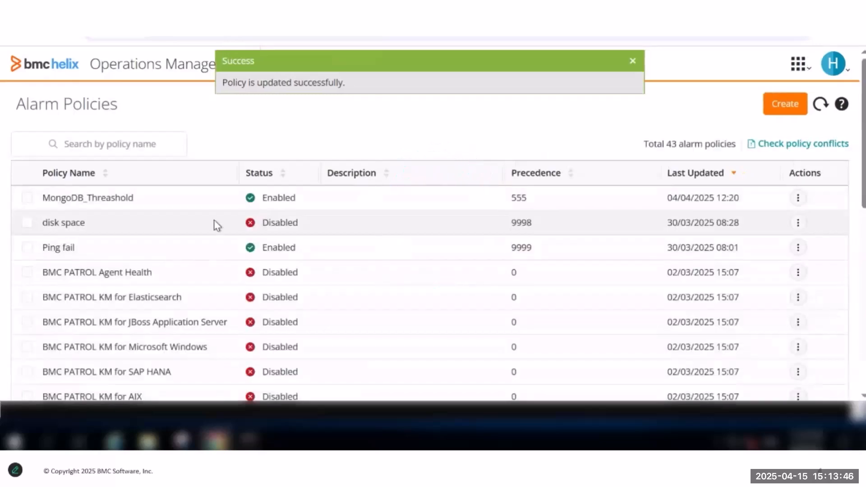
left_click_drag(179, 198, 34, 199)
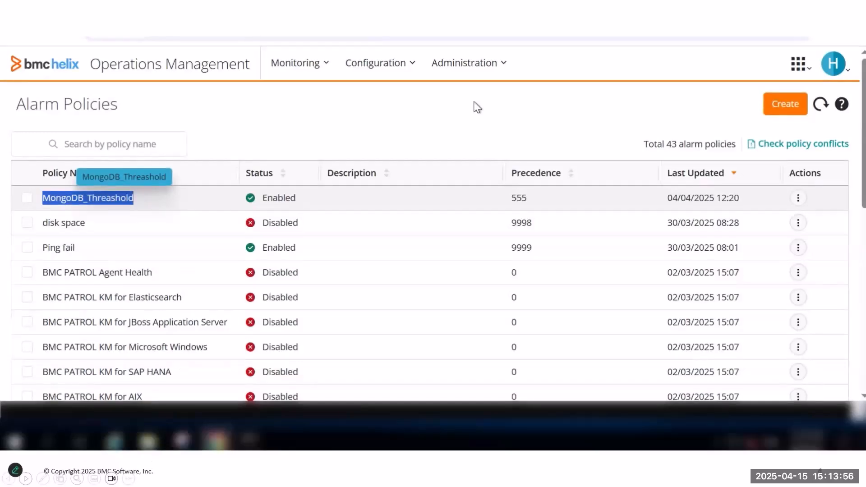
key("Right")
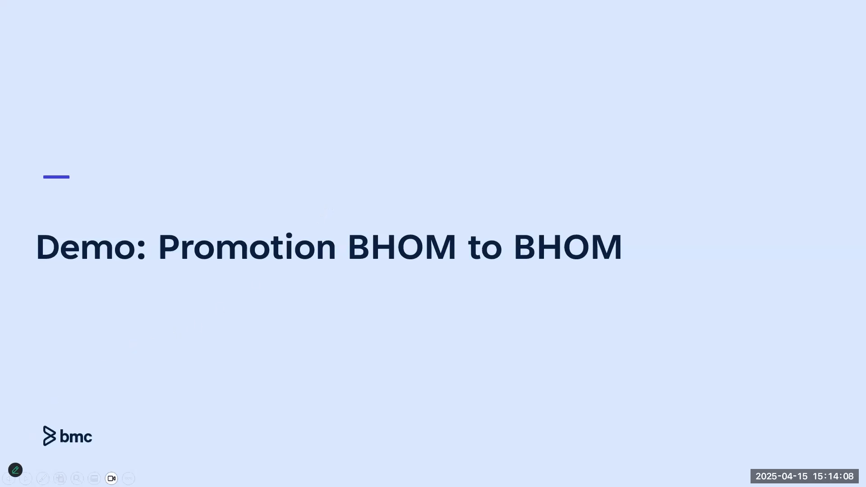
Advance to the slide with the embedded Helix monitor policies demo video
left_click(26, 479)
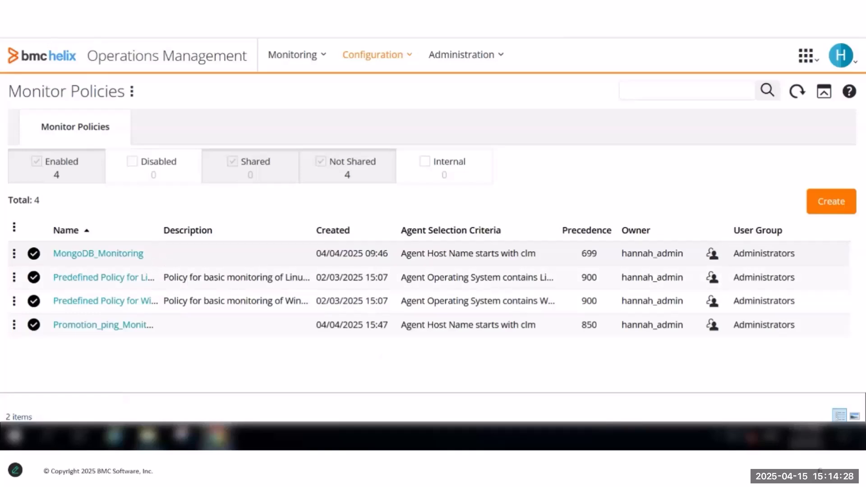
Bring up the Professional Report at page 21, section 8.2 on promoting monitoring policies
key("alt+Tab")
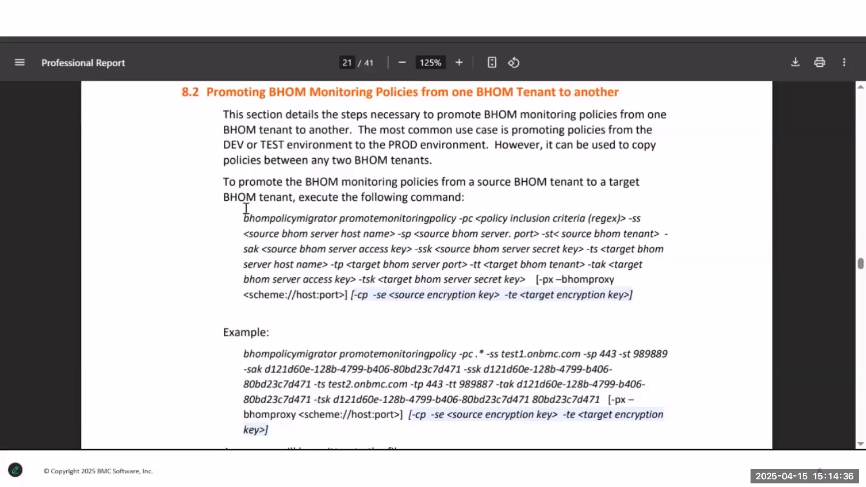
Point out the promotemonitoringpolicy syntax and its example command in section 8.2
left_click_drag(244, 219, 658, 304)
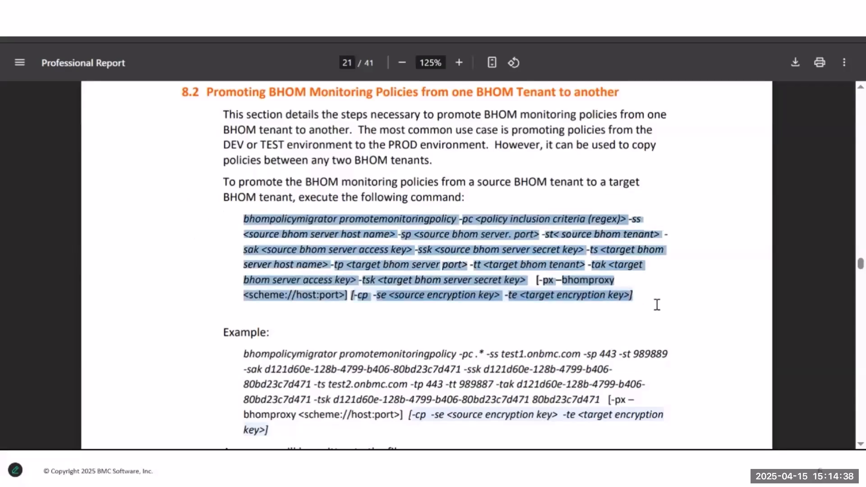
left_click(659, 311)
left_click_drag(269, 430, 244, 353)
left_click(193, 366)
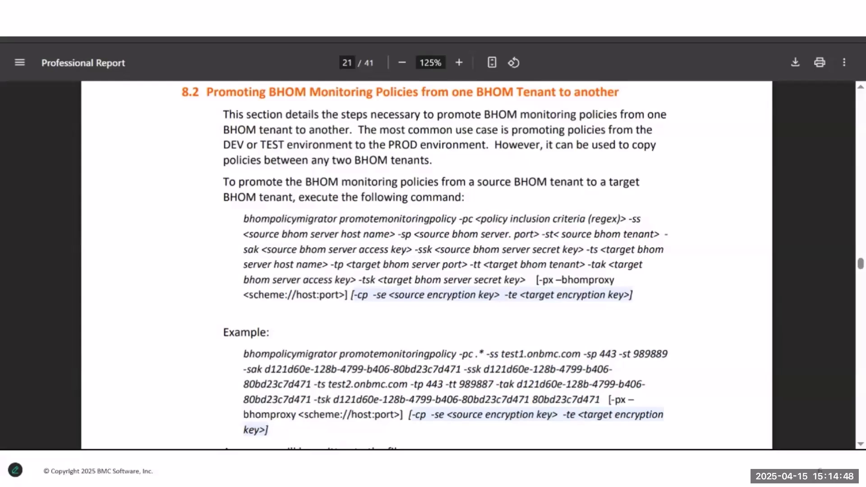
key("alt+Tab")
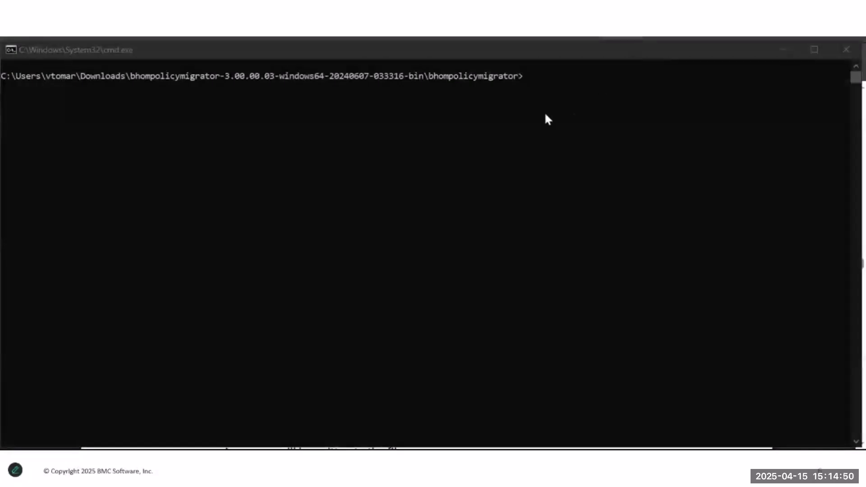
Paste and run promotemonitoringpolicy for MongoDB_Monitoring, confirming 'Policy conversion completed'
right_click(531, 77)
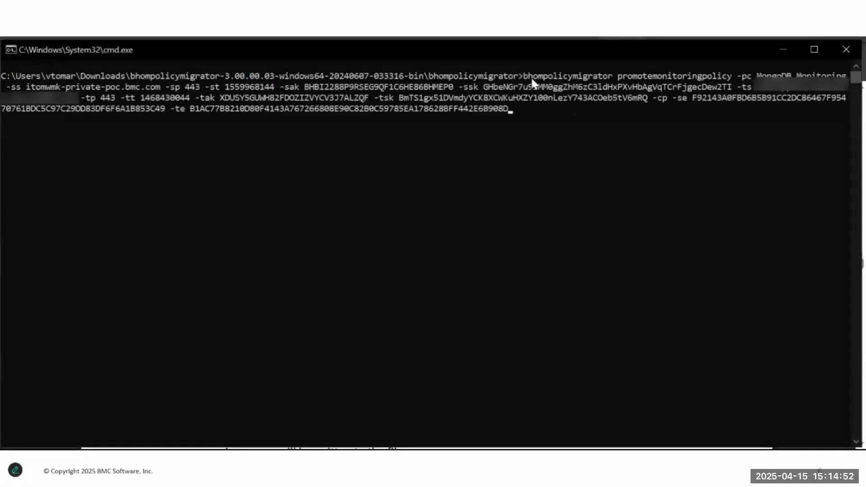
key("Return")
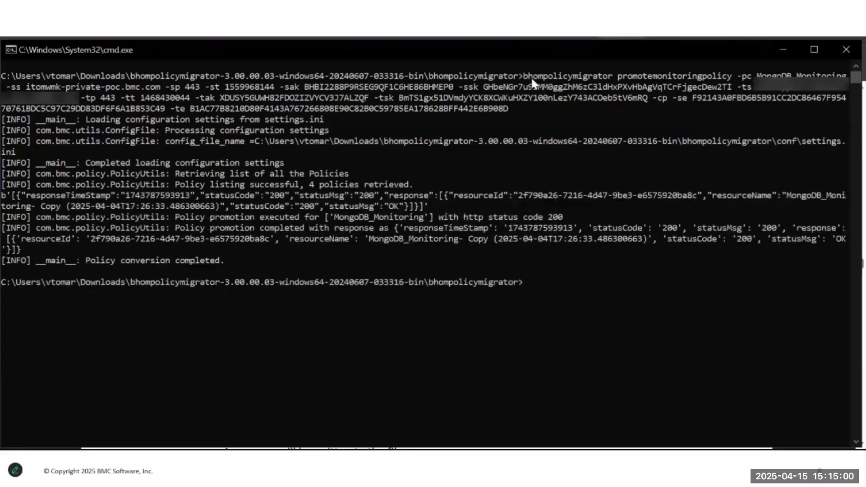
left_click_drag(84, 261, 218, 264)
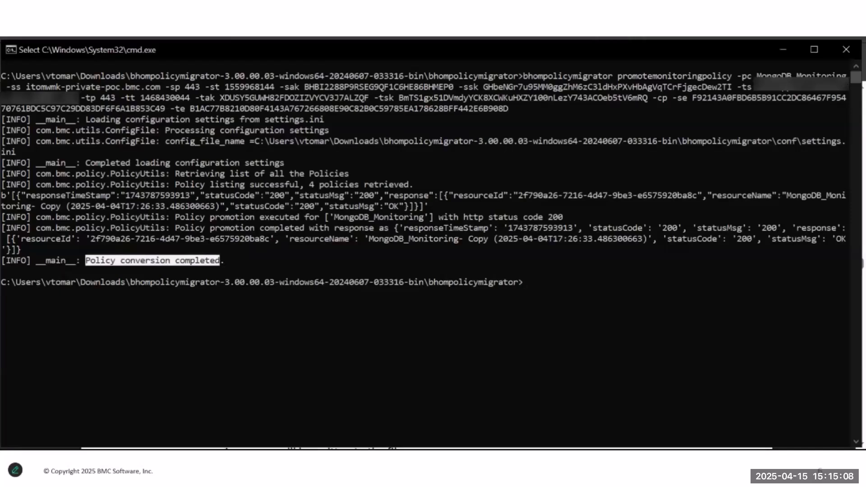
key("alt+Tab")
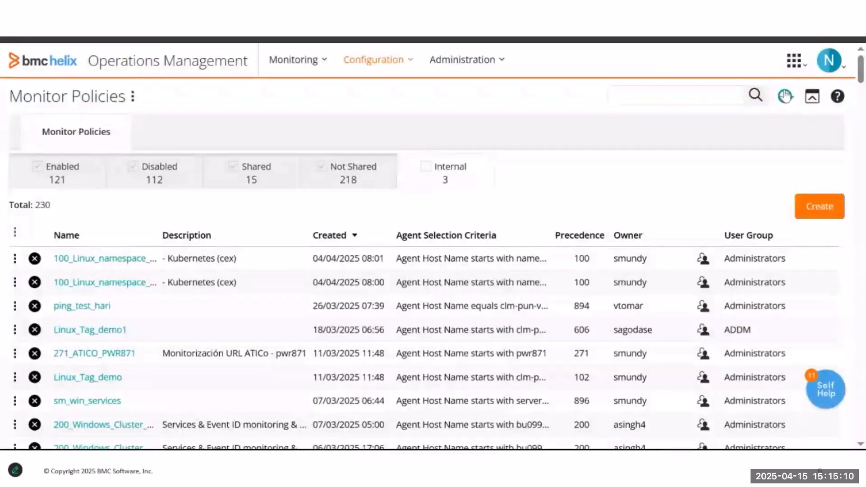
Refresh Monitor Policies and open the promoted 'MongoDB_Monitoring- Copy' policy
left_click(785, 96)
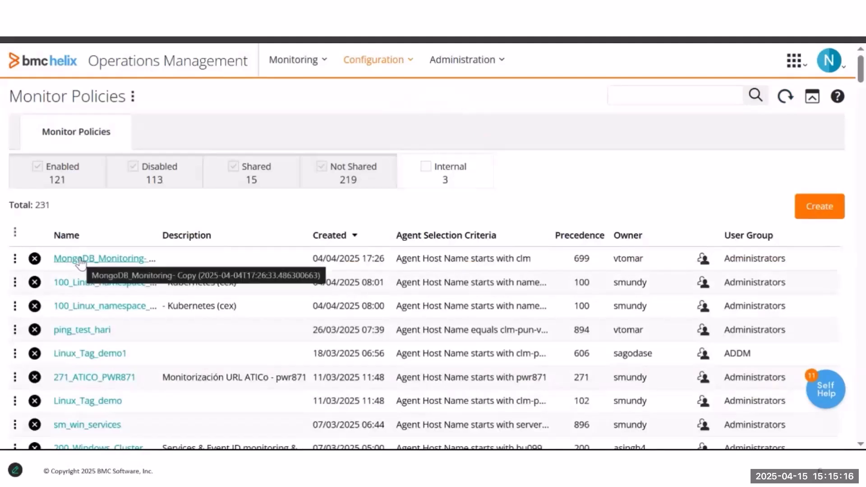
left_click(81, 261)
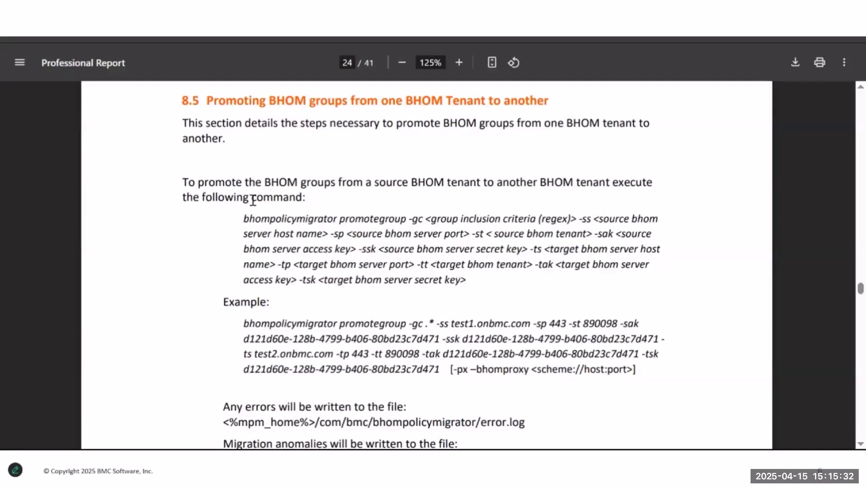
Point out the section 8.5 promotegroup syntax and example command in the report
left_click_drag(241, 218, 501, 302)
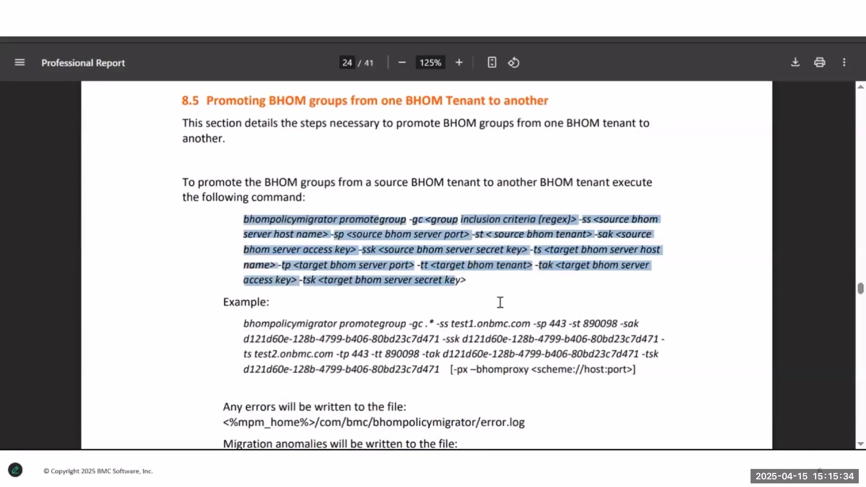
left_click_drag(239, 323, 662, 374)
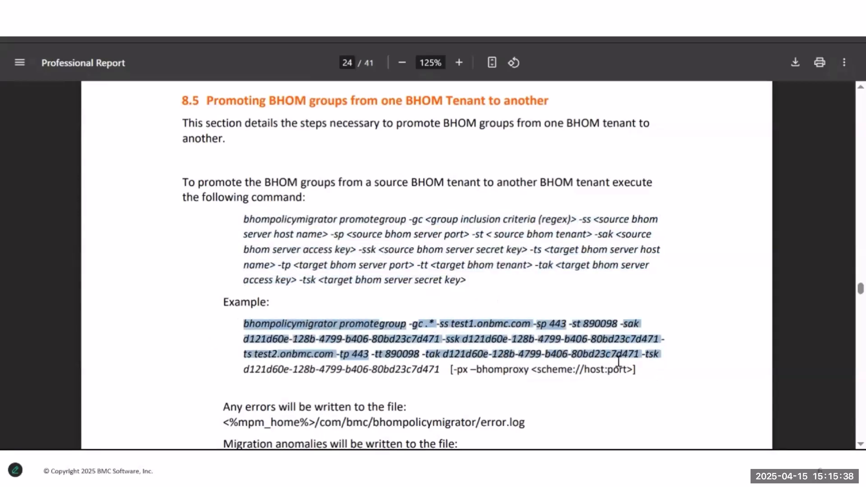
left_click(596, 357)
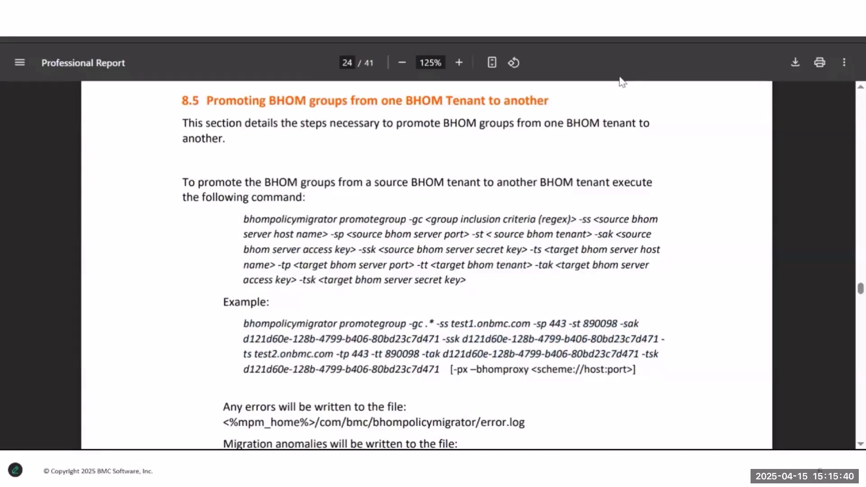
left_click(397, 39)
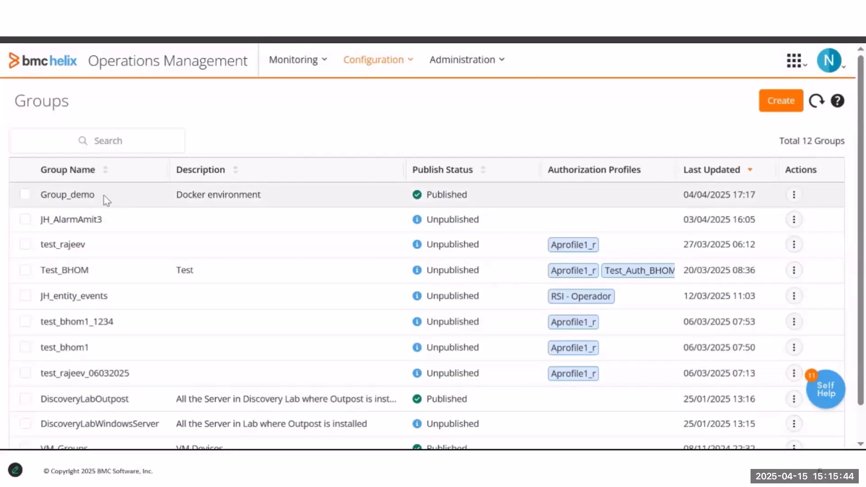
Select the Group_demo name in the Groups table
left_click_drag(107, 197, 37, 197)
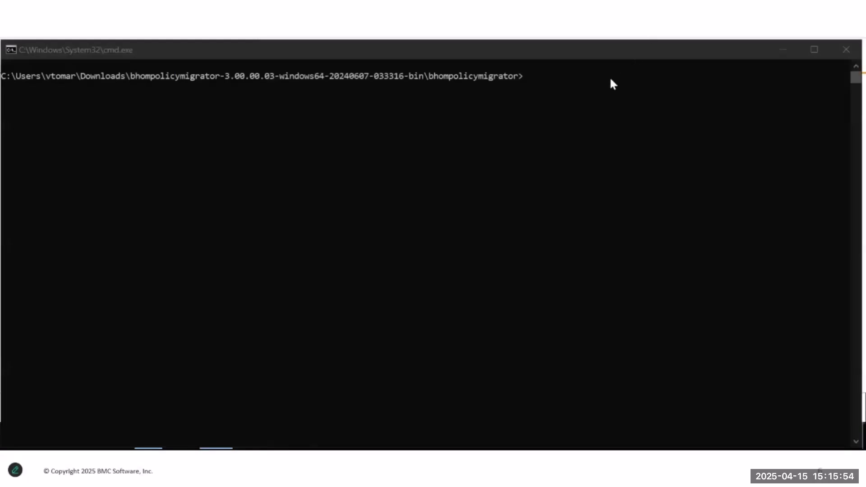
Run promotegroup -gc Group_demo, confirm 'Group created successfully', and close the console
left_click(525, 77)
key("ctrl+v")
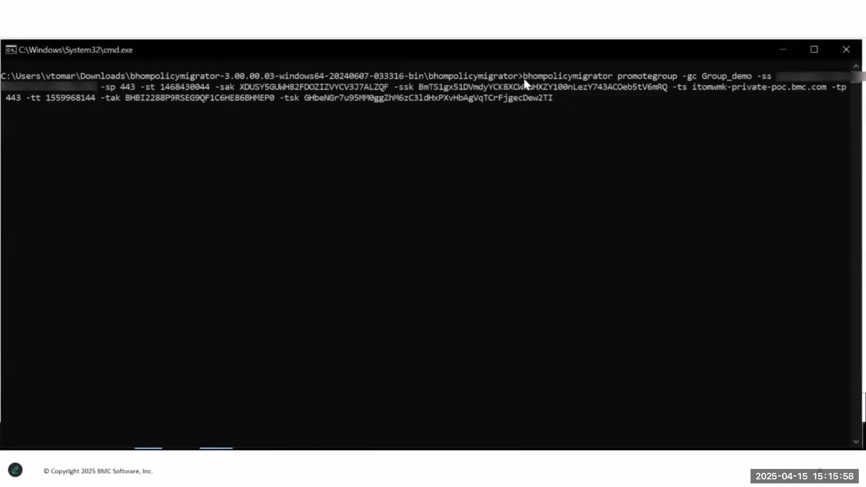
key("Return")
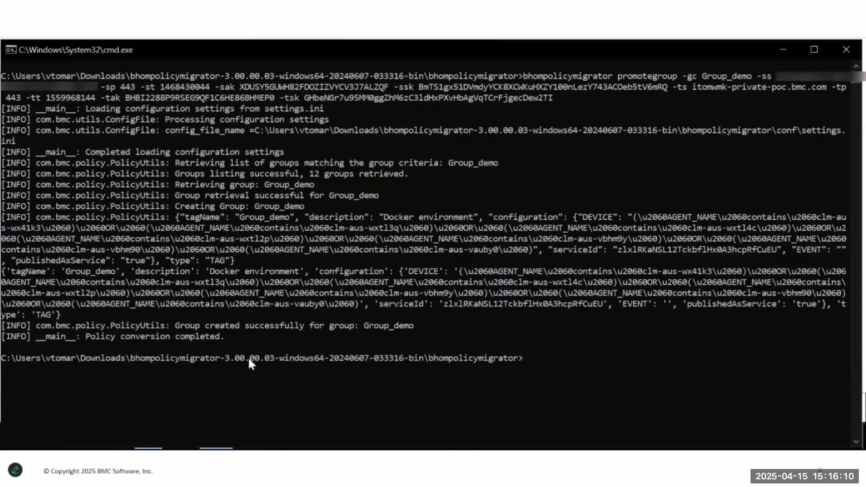
left_click_drag(83, 336, 219, 337)
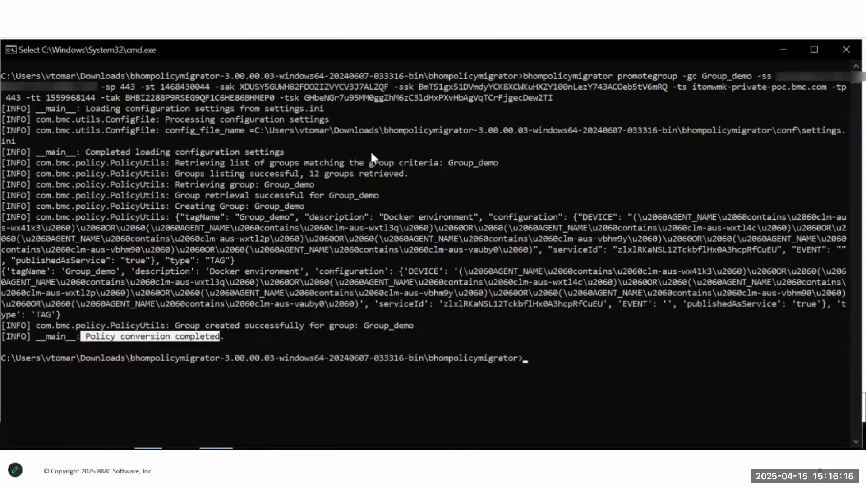
left_click(783, 49)
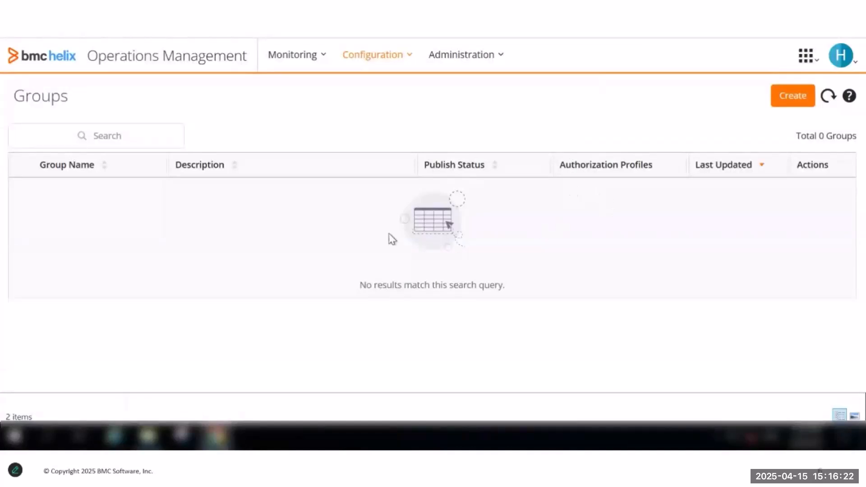
Refresh the target tenant's groups to show Group_demo, then view the 44 alarm policies including MongoDB_Threashold
left_click(828, 97)
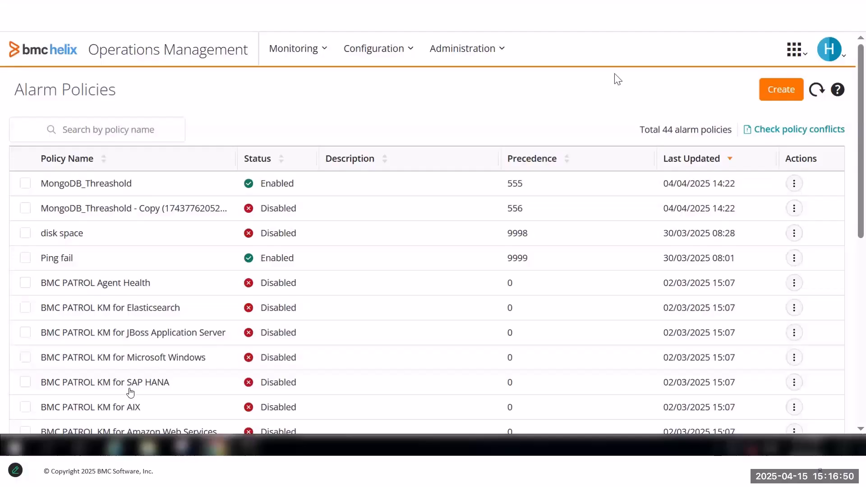
left_click(16, 443)
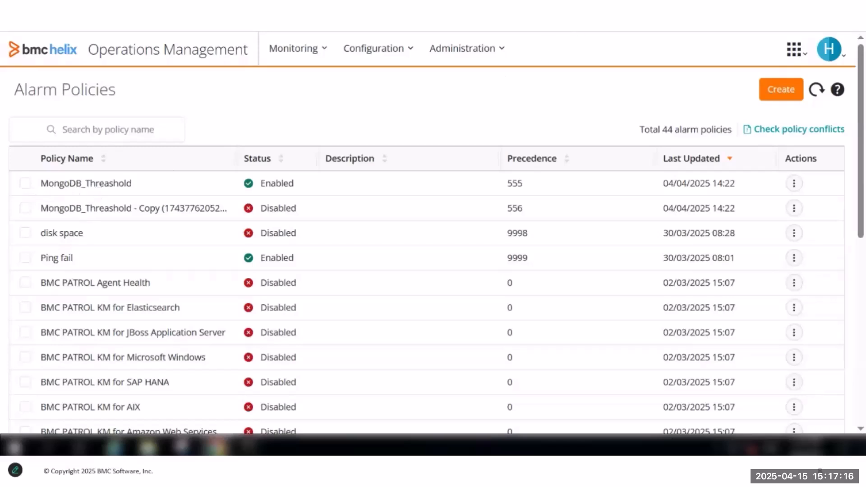
Join the wrapped Export and Import migrator commands in the notes onto single lines
key("alt+Tab")
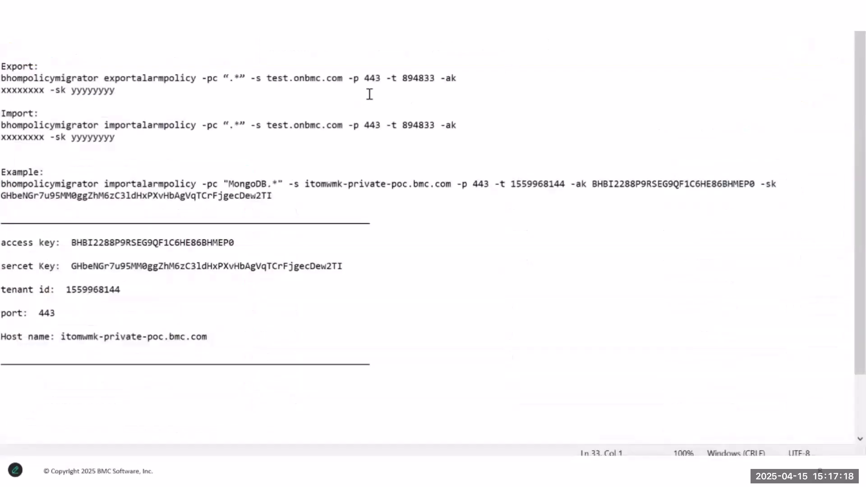
left_click(120, 90)
left_click(1, 78, "shift")
left_click_drag(116, 137, 135, 110)
left_click(140, 79)
double_click(140, 78)
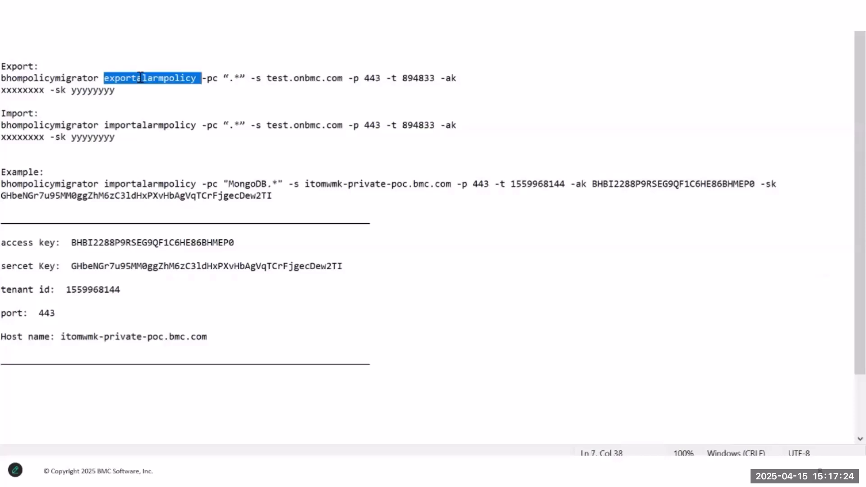
double_click(150, 125)
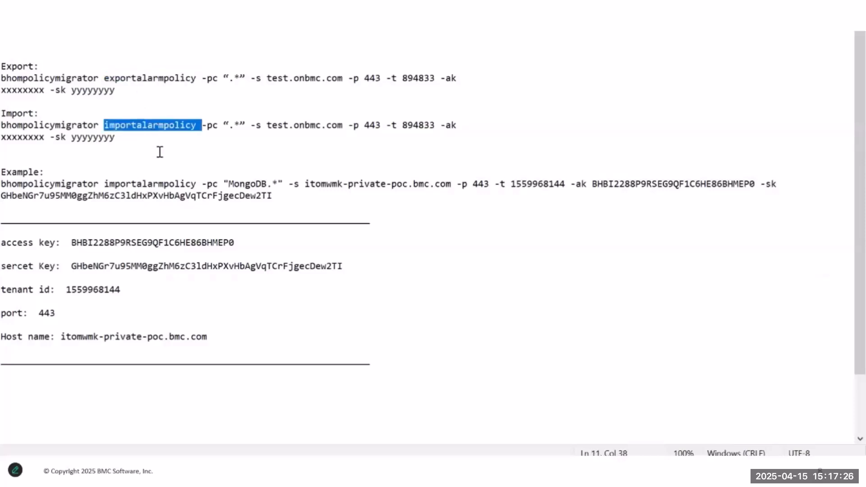
key("ctrl+z")
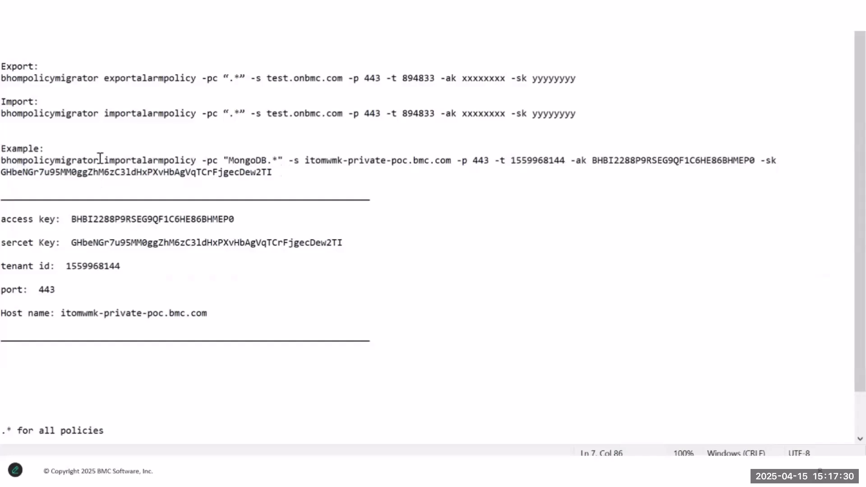
Change the MongoDB.* Example command to exportalarmpolicy, copy it, and show the empty mo_files folder
double_click(147, 80)
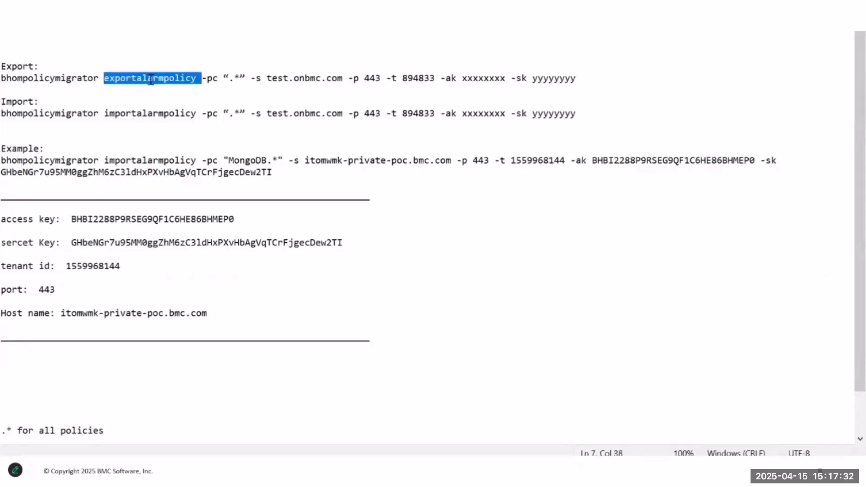
double_click(150, 158)
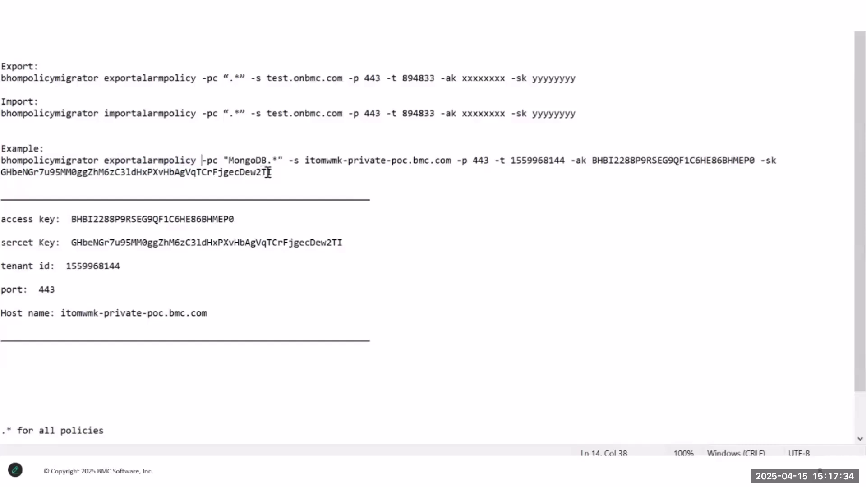
left_click_drag(223, 160, 283, 161)
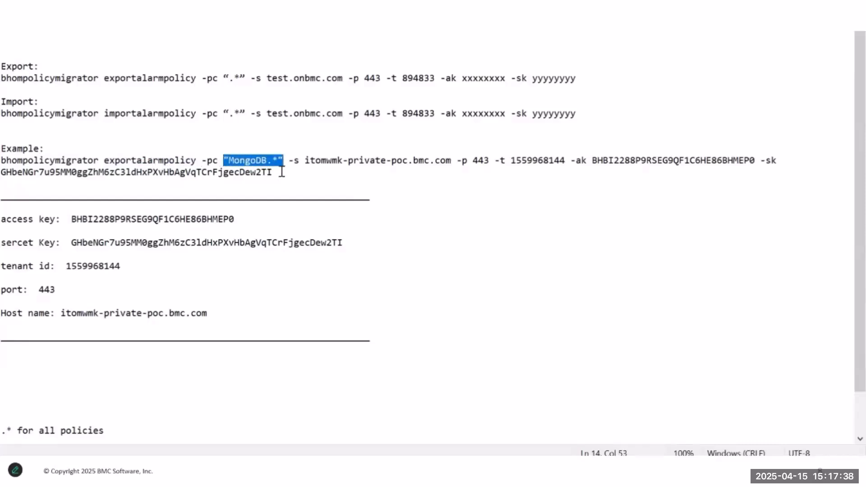
left_click(277, 171)
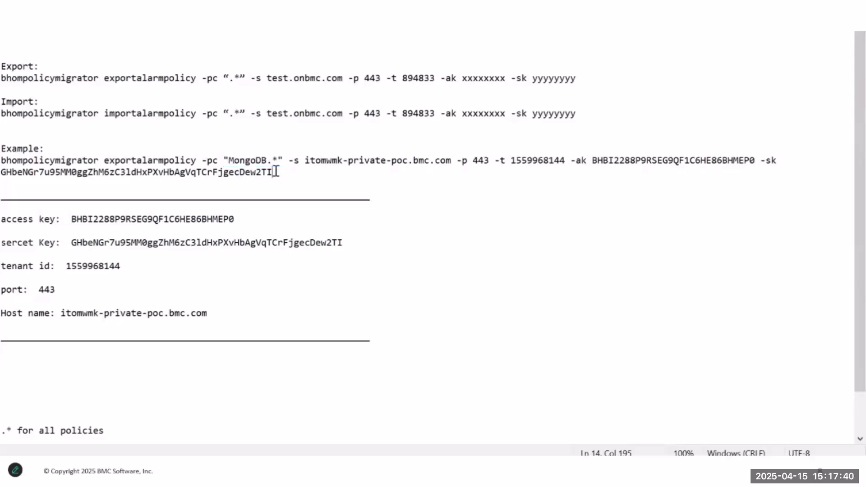
left_click_drag(85, 183, 1, 162)
key("ctrl+c")
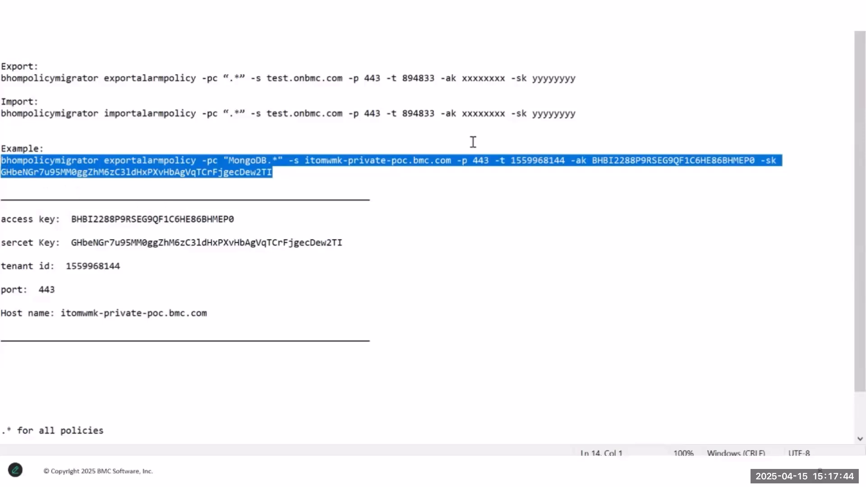
left_click(788, 10)
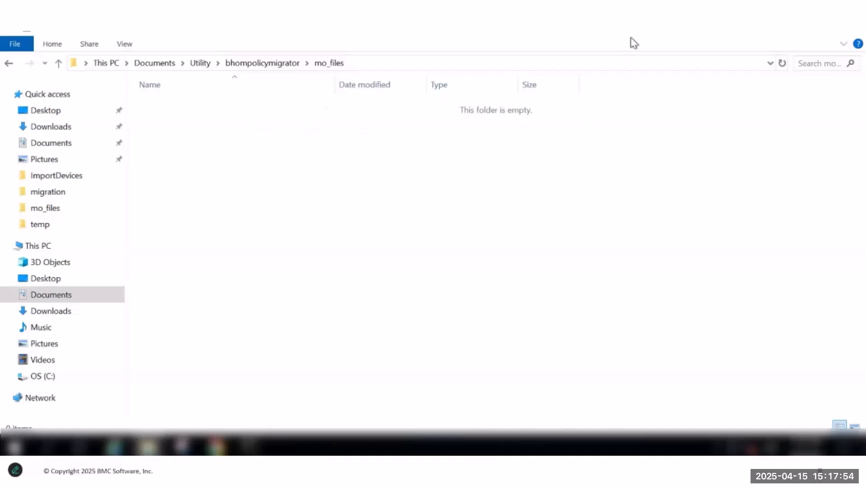
Run the exportalarmpolicy -pc "MongoDB.*" command and confirm policy conversion completed
left_click(788, 26)
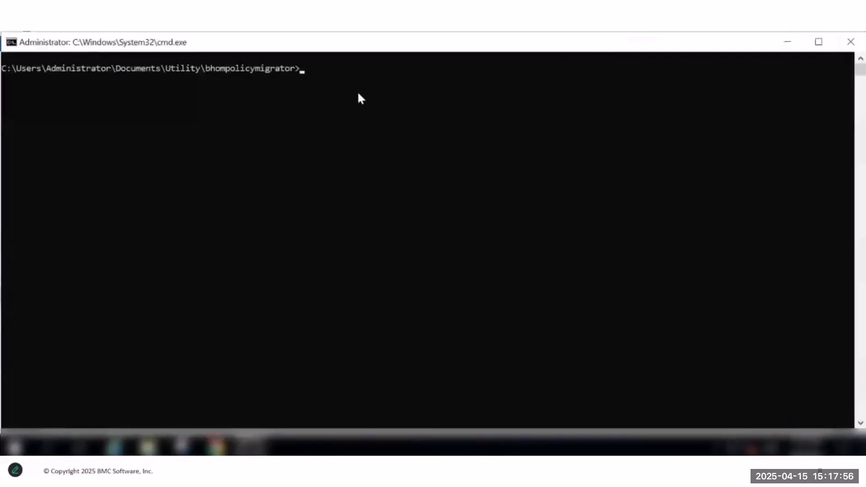
key("ctrl+v")
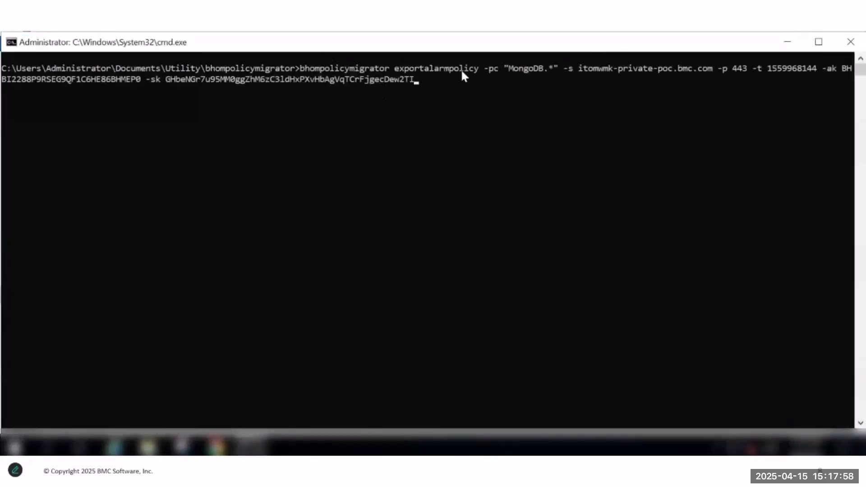
key("Return")
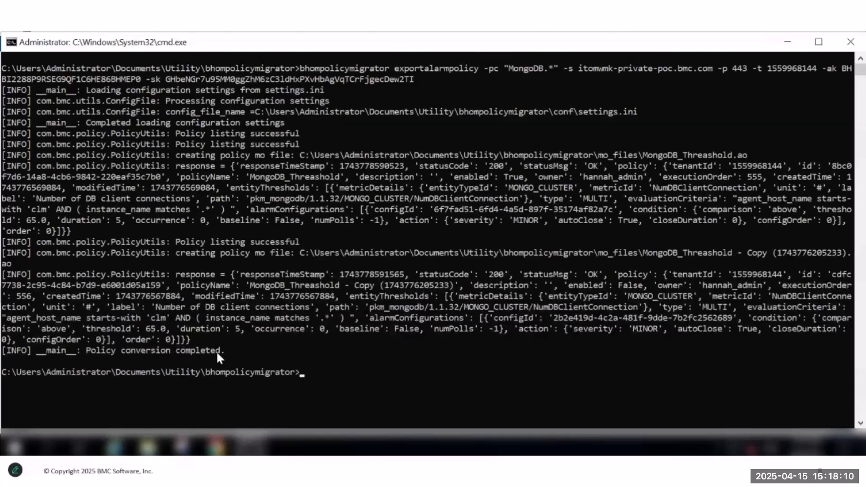
left_click_drag(228, 350, 92, 353)
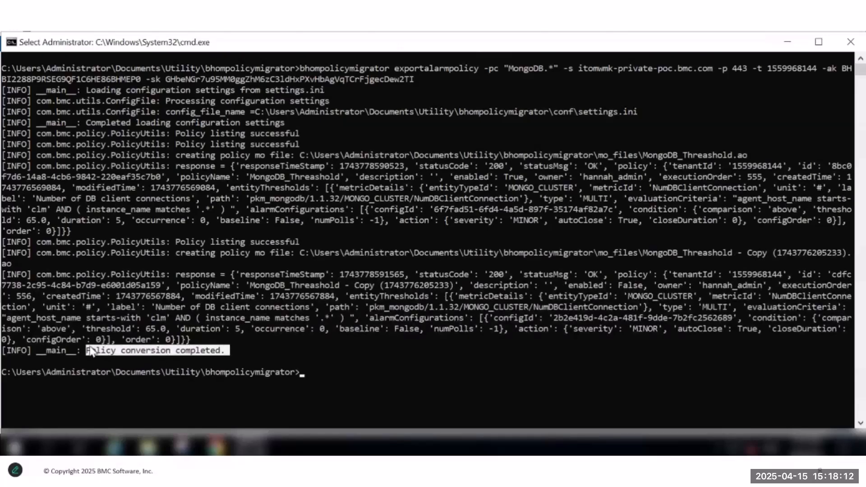
Check mo_files for MongoDB_Threashold.ao and its Copy file, then return to Helix
left_click(147, 447)
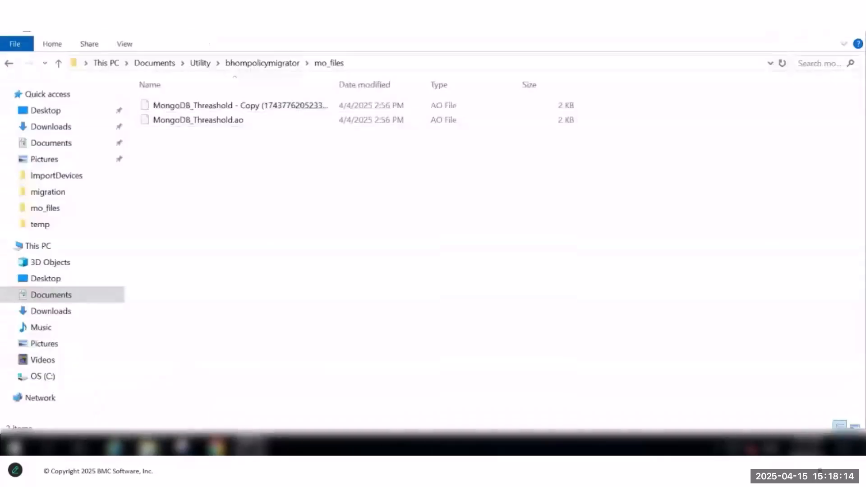
left_click(201, 107)
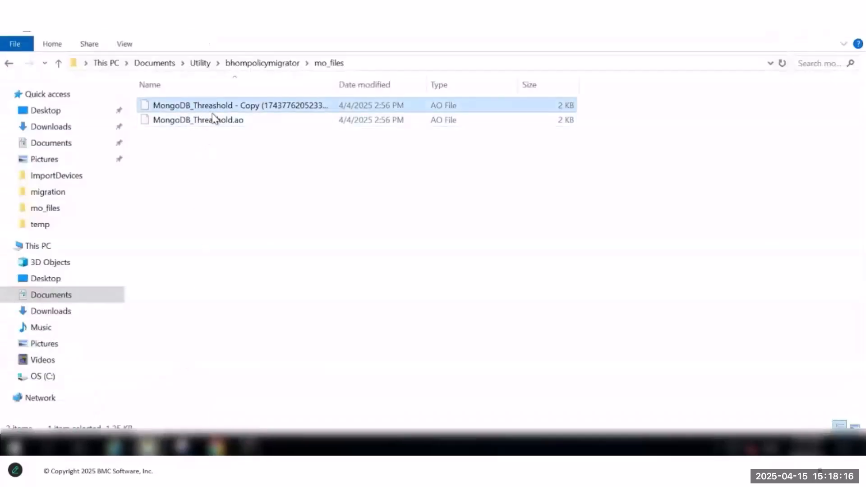
left_click(201, 120)
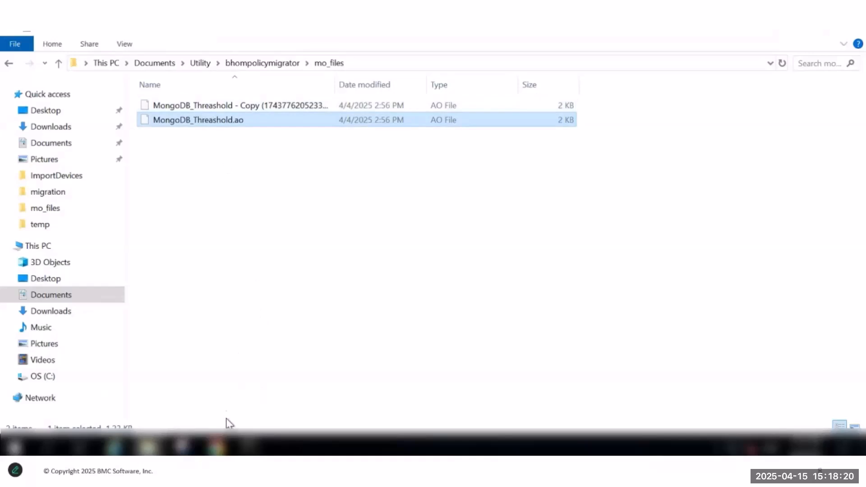
left_click(216, 447)
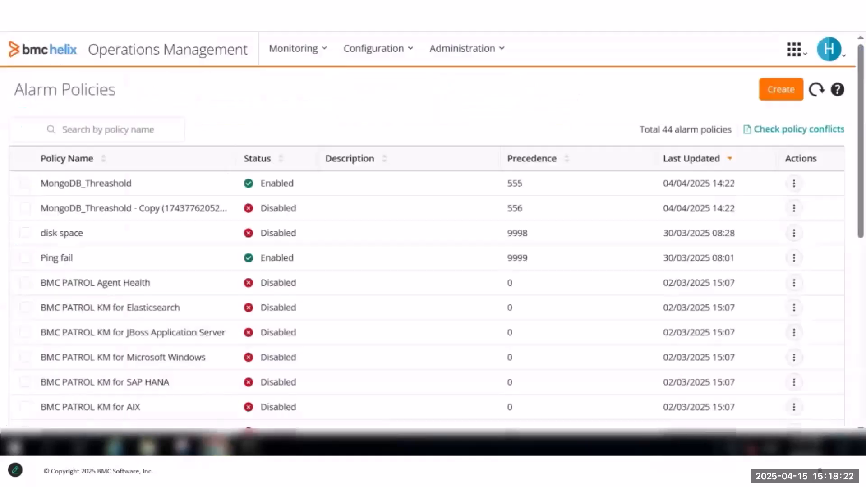
Delete the MongoDB_Threashold alarm policy and its copy, leaving 42 policies
left_click(794, 184)
left_click(742, 252)
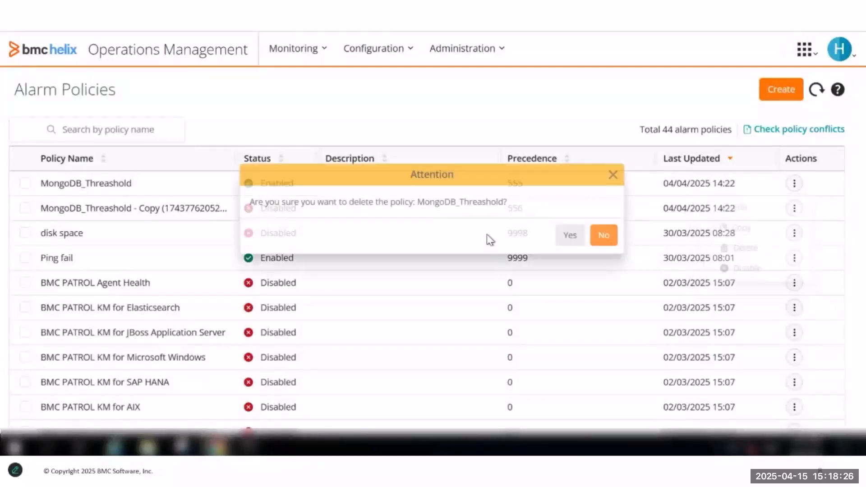
left_click(578, 236)
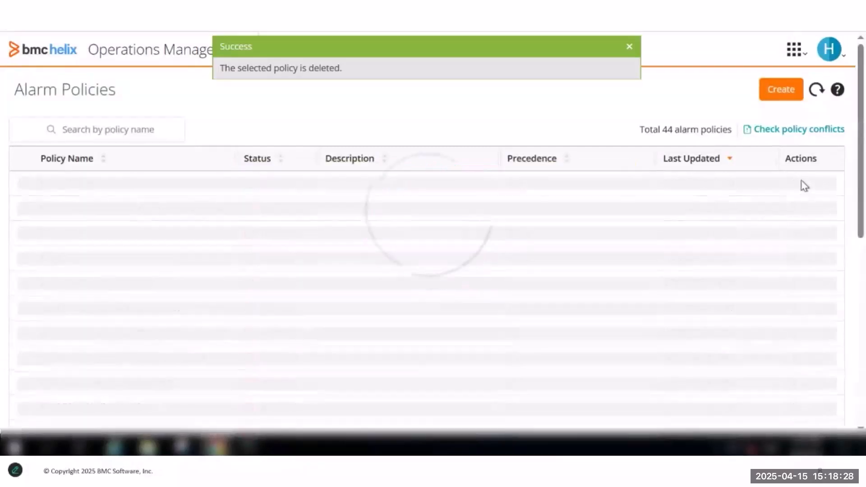
left_click(794, 183)
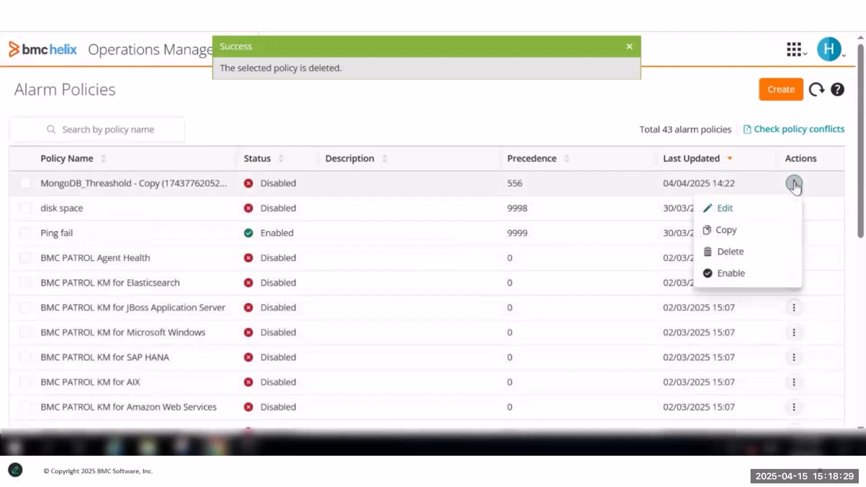
left_click(739, 251)
left_click(575, 235)
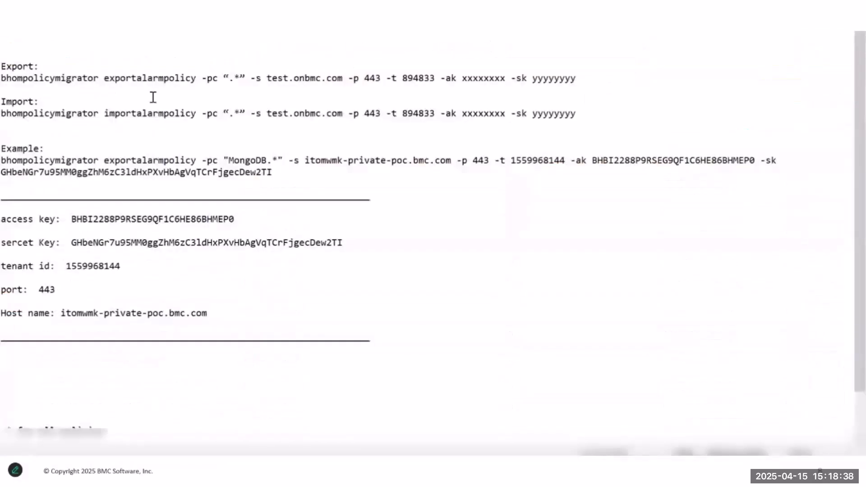
Replace exportalarmpolicy with importalarmpolicy in the MongoDB.* example and select the whole command
double_click(153, 113)
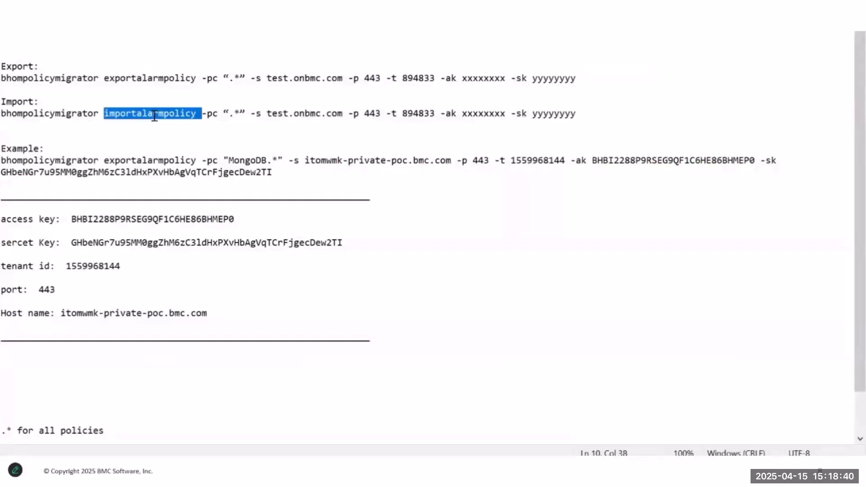
double_click(150, 160)
type("importalarmpolicy")
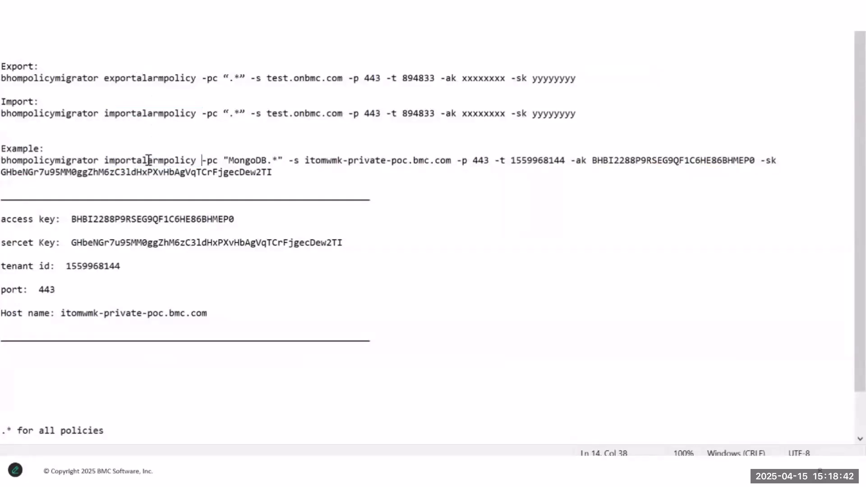
left_click_drag(300, 174, 1, 161)
key("ctrl+c")
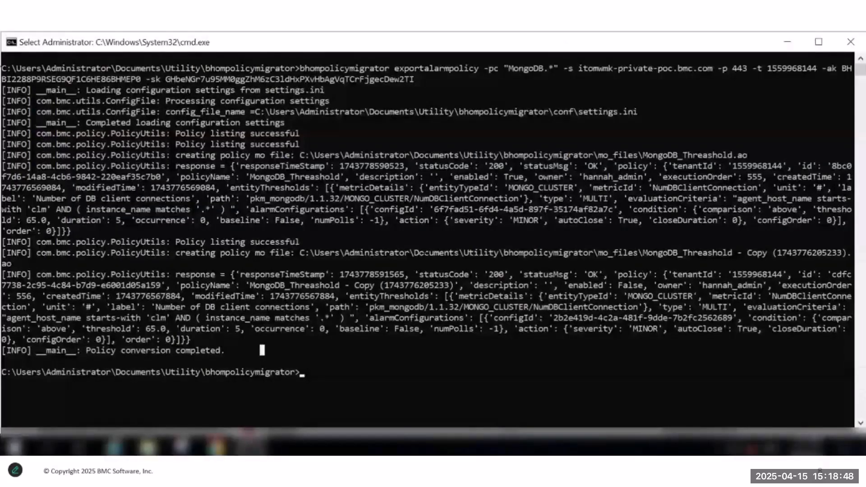
Paste and run the importalarmpolicy command, confirming both MongoDB_Threashold policies were created
left_click(327, 372)
scroll(327, 366, "down", 5)
key("Escape")
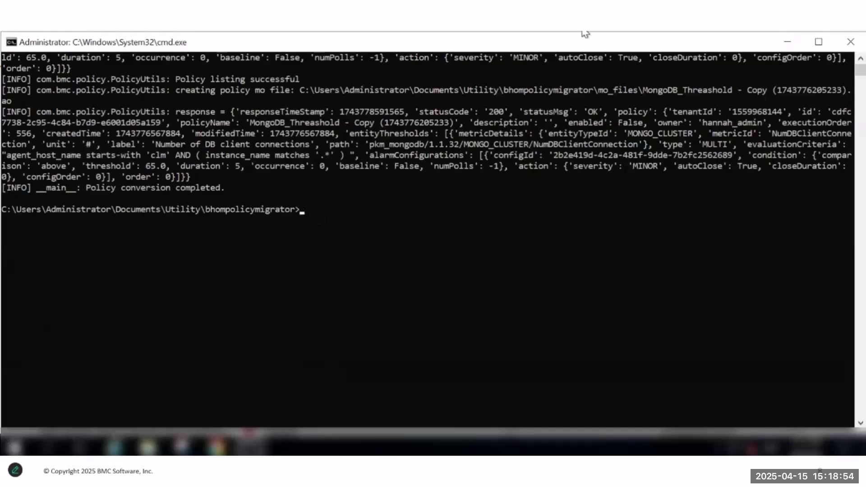
right_click(310, 223)
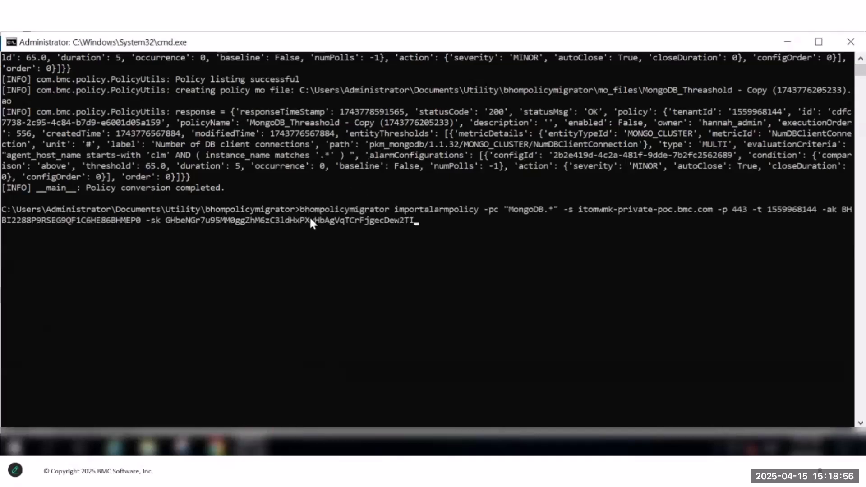
key("Return")
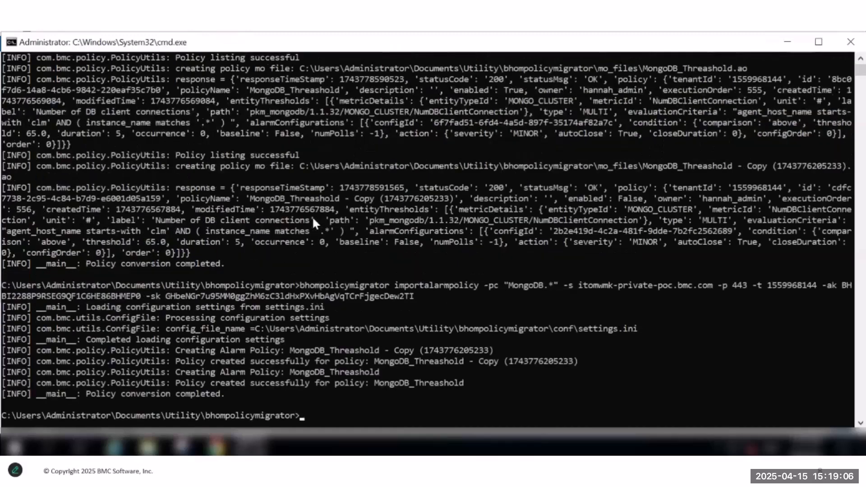
left_click_drag(87, 395, 203, 396)
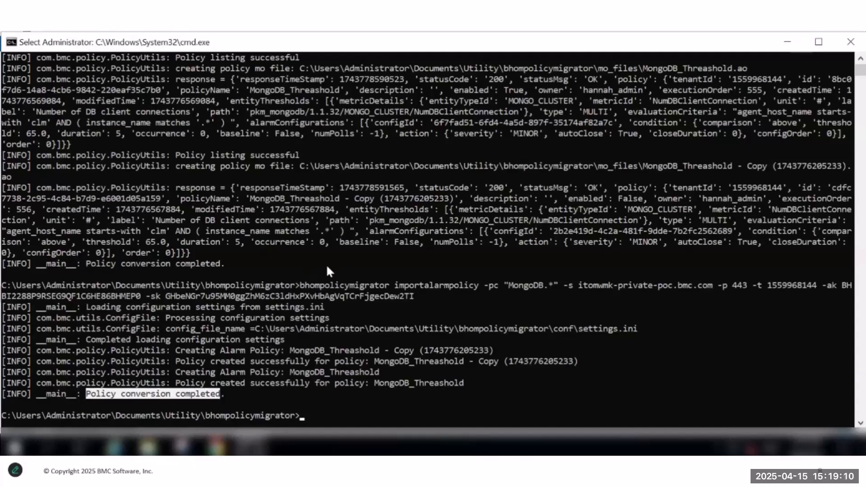
Refresh Helix's Alarm Policies list to show the re-imported MongoDB_Threashold policies, 44 in total
left_click(216, 446)
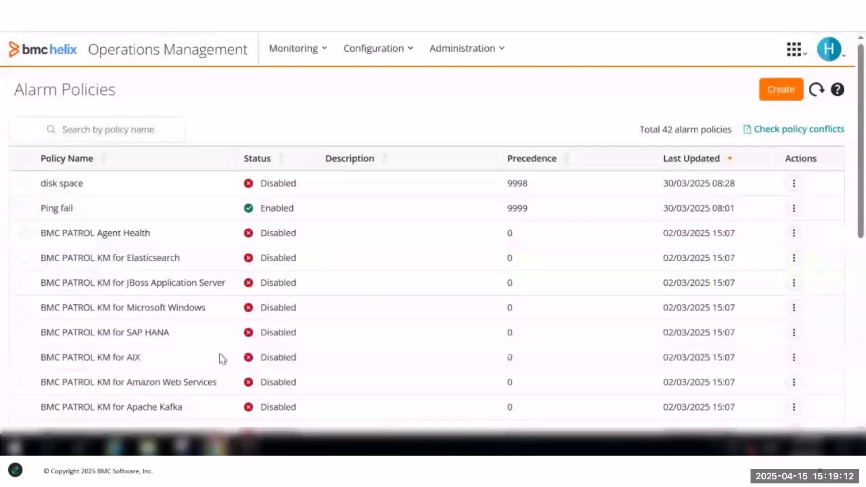
left_click(820, 92)
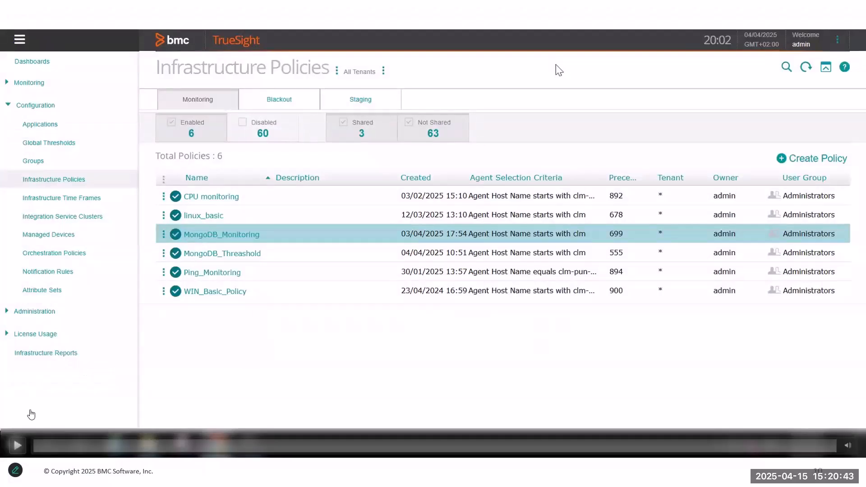
Review TrueSight's six infrastructure policies including MongoDB_Monitoring, then bring up the migrator window
left_click(16, 446)
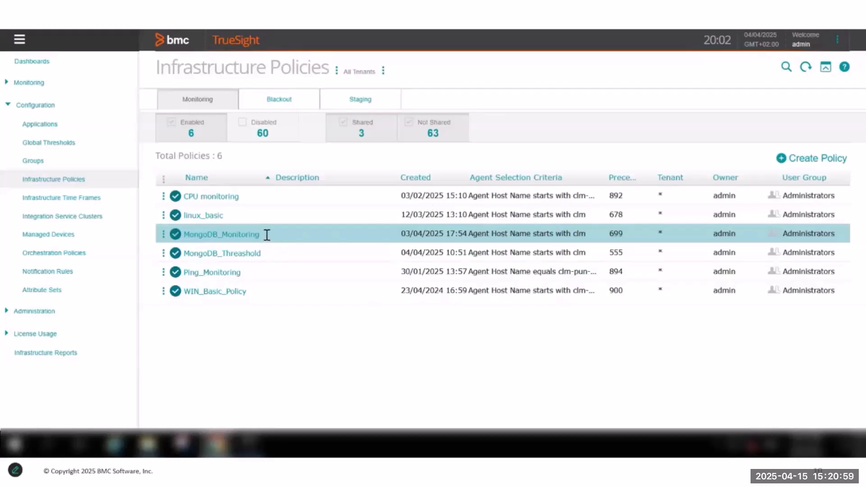
left_click(775, 17)
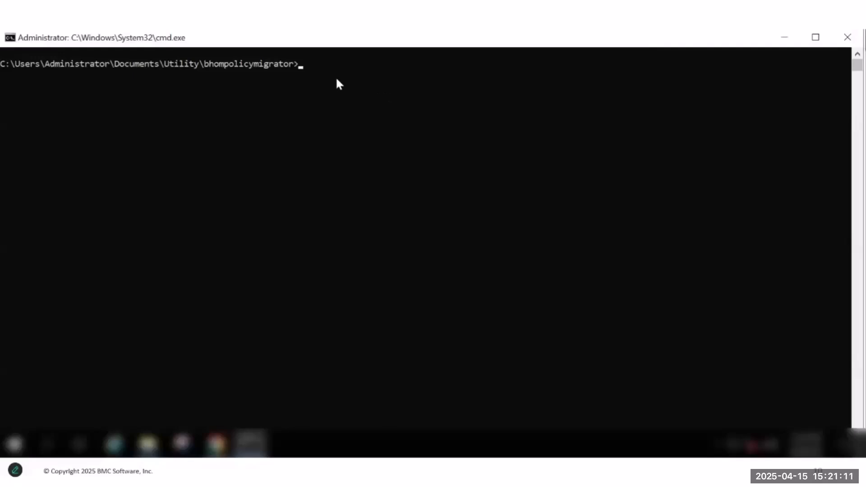
Run migratemonitoringpolicy for MongoDB_Monitoring and read its status 400 Invalid Solution Version 1.1.2 error
key("ctrl+v")
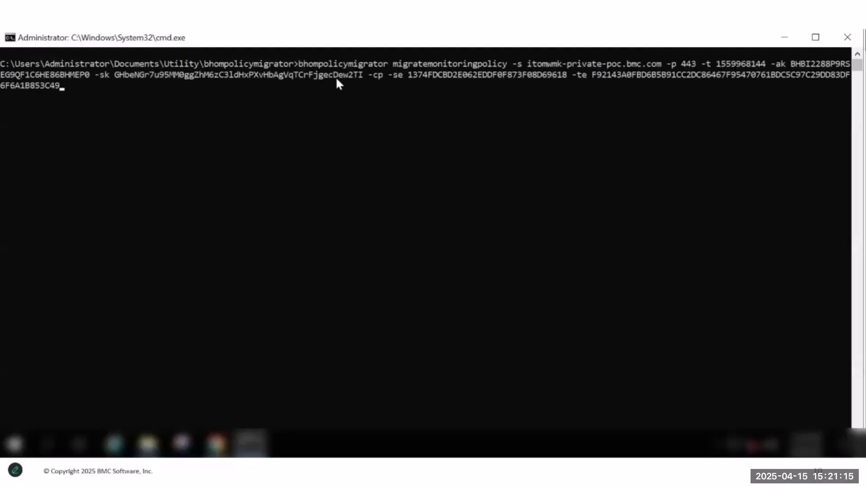
key("Return")
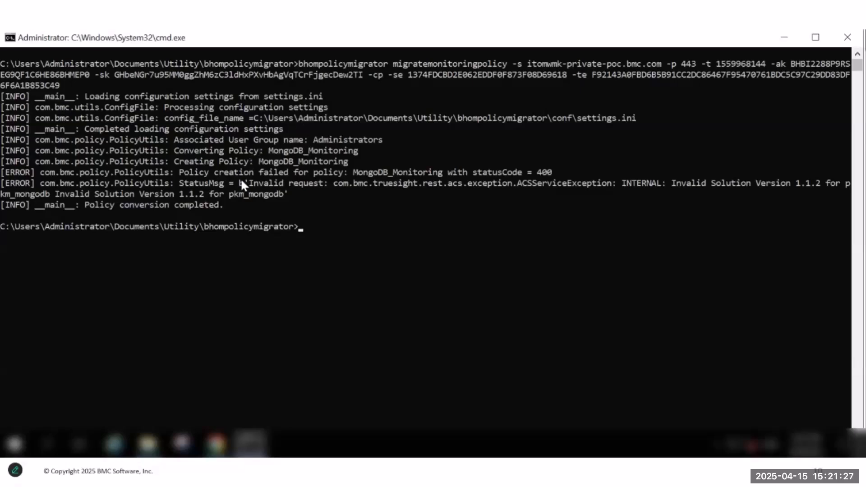
left_click_drag(241, 181, 423, 198)
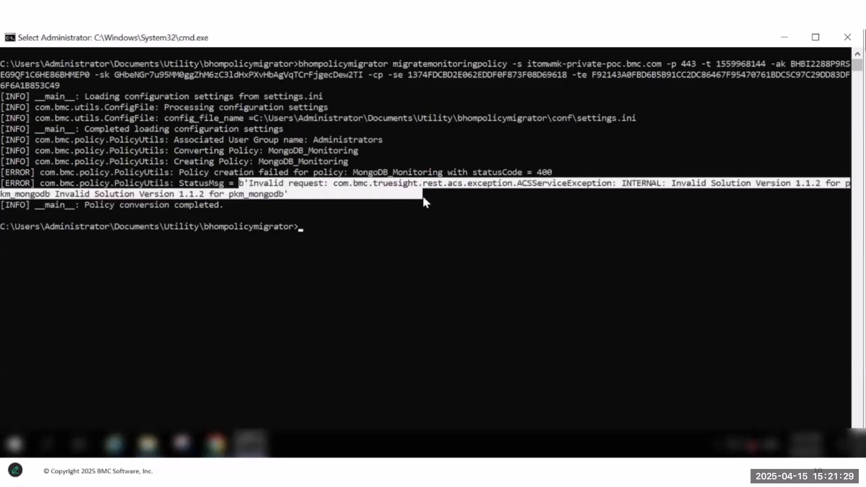
left_click_drag(491, 198, 820, 189)
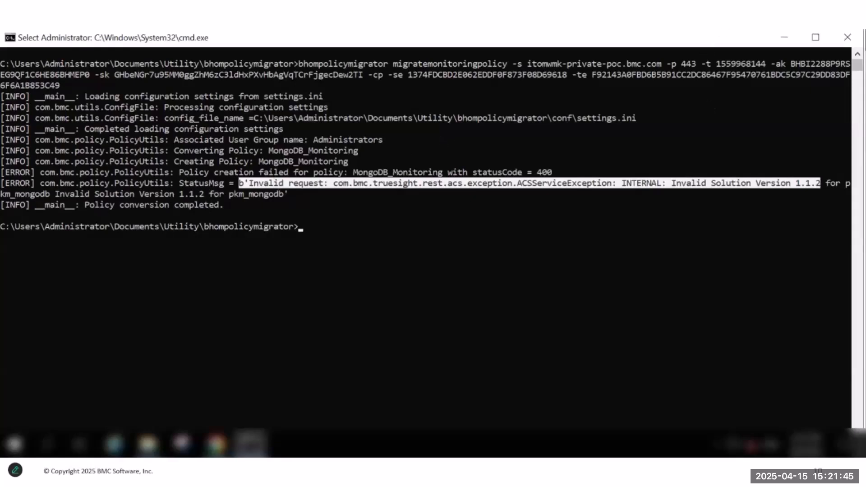
key("alt+Tab")
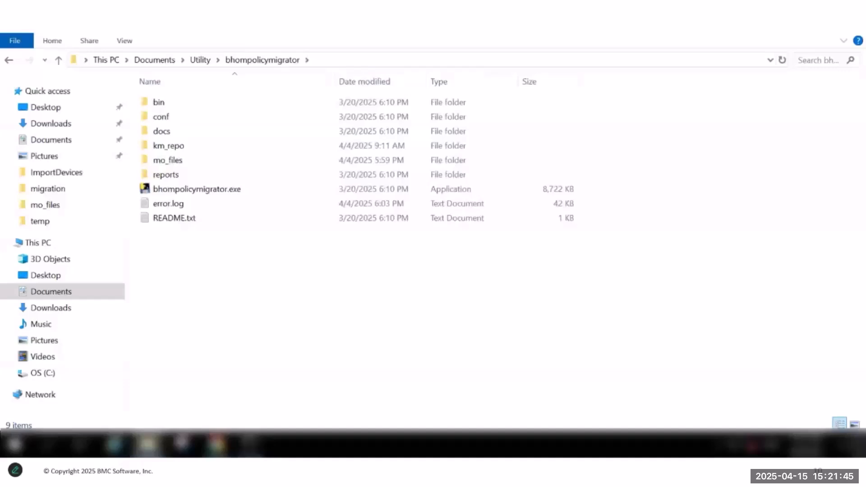
Open conf\settings.ini from the migrator folder in Notepad
left_click(170, 119)
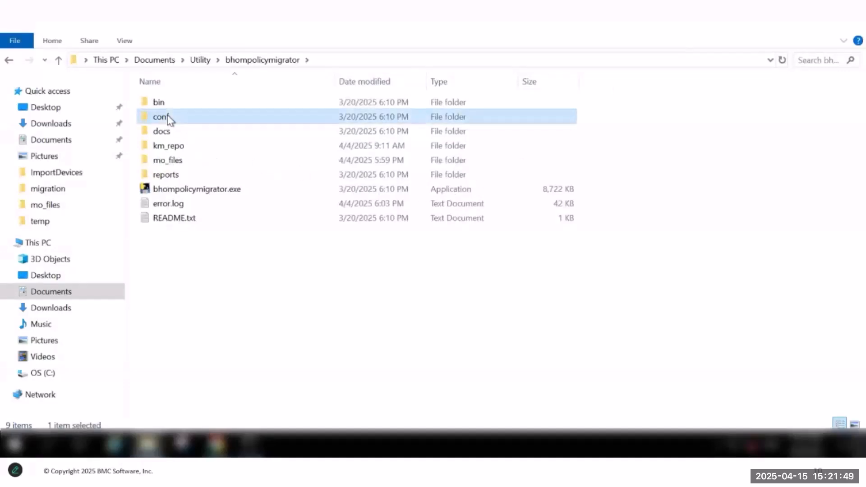
double_click(170, 120)
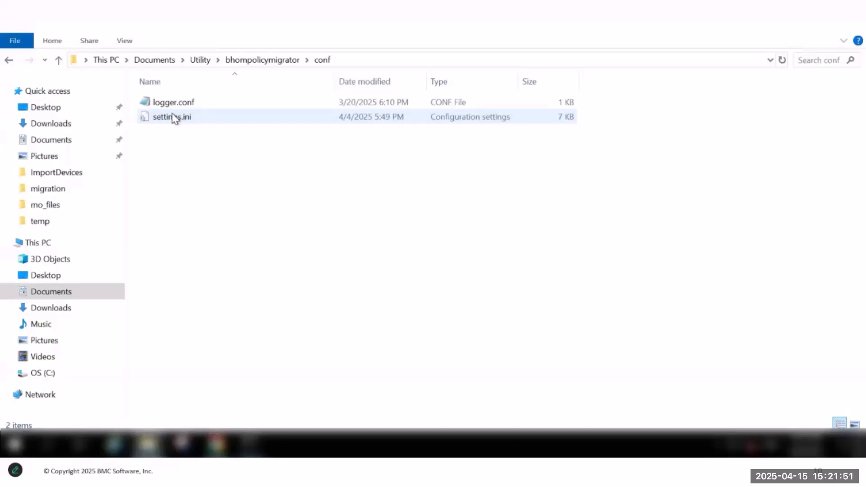
left_click(174, 118)
double_click(173, 118)
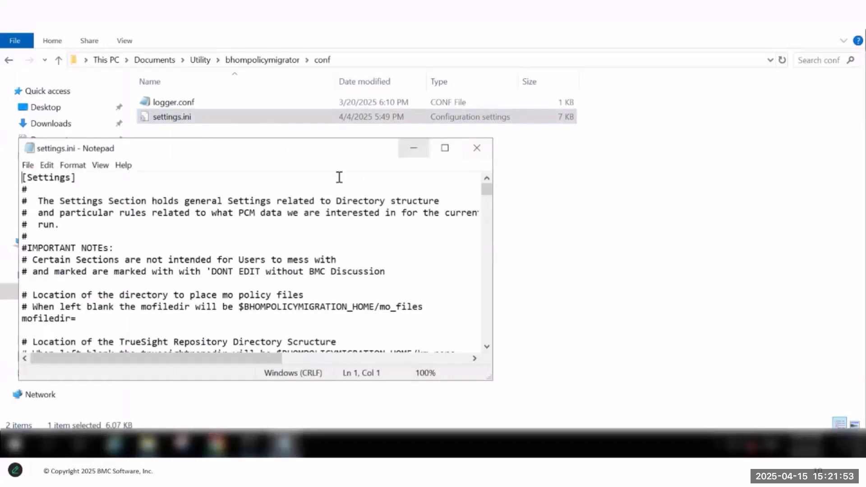
Search settings.ini for mongo and highlight the pkm_mongodb version 1.1.2
left_click(215, 241)
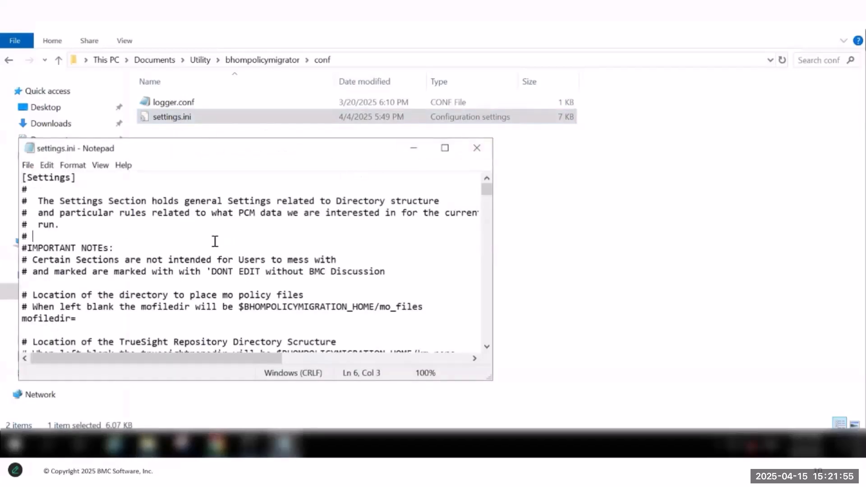
key("ctrl+f")
key("Return")
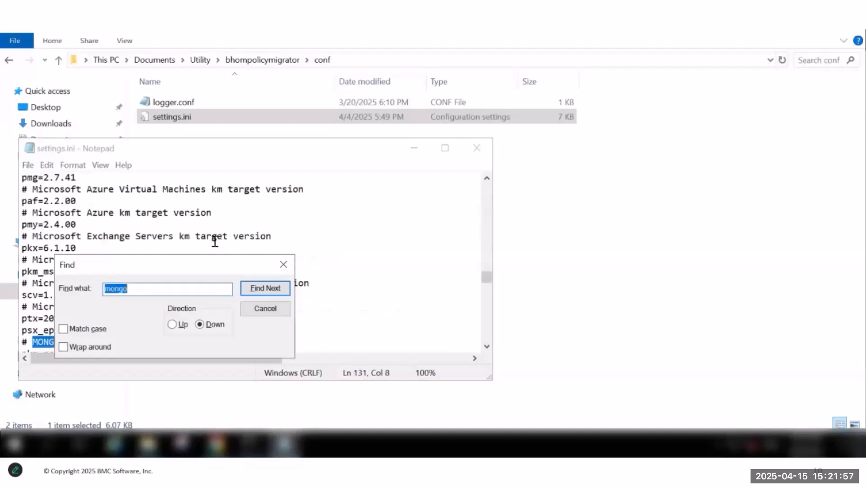
left_click(283, 264)
scroll(195, 266, "down", 2)
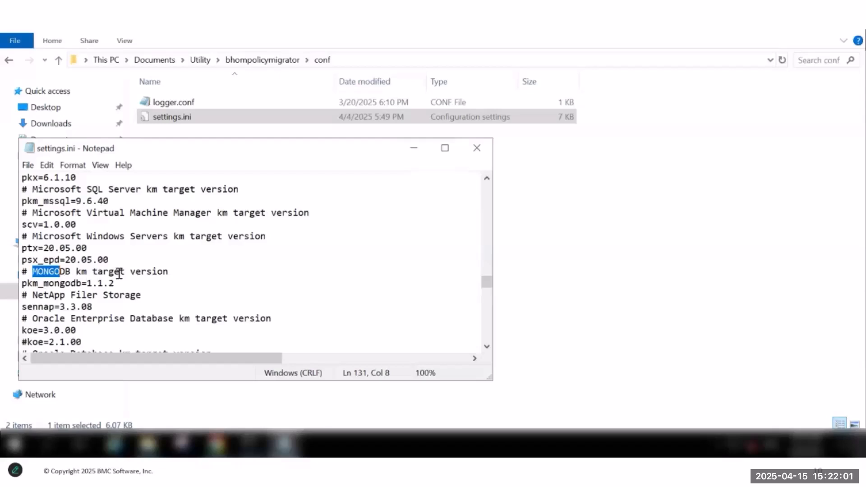
left_click_drag(86, 283, 116, 284)
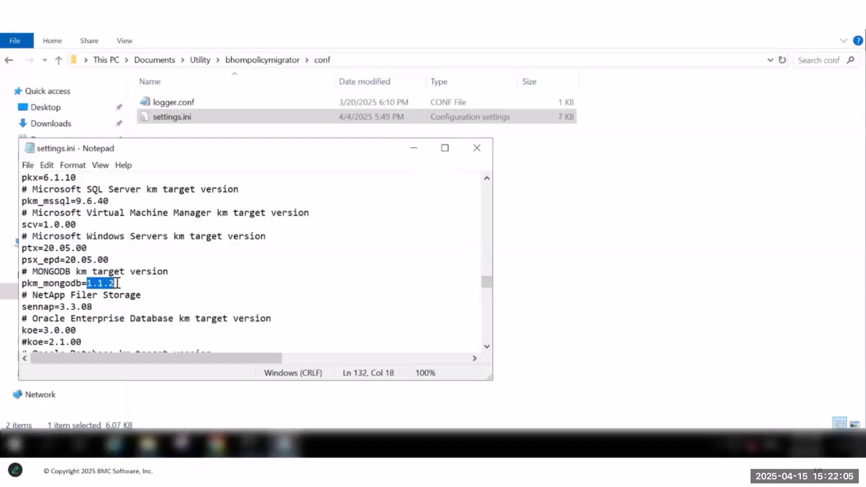
left_click(212, 440)
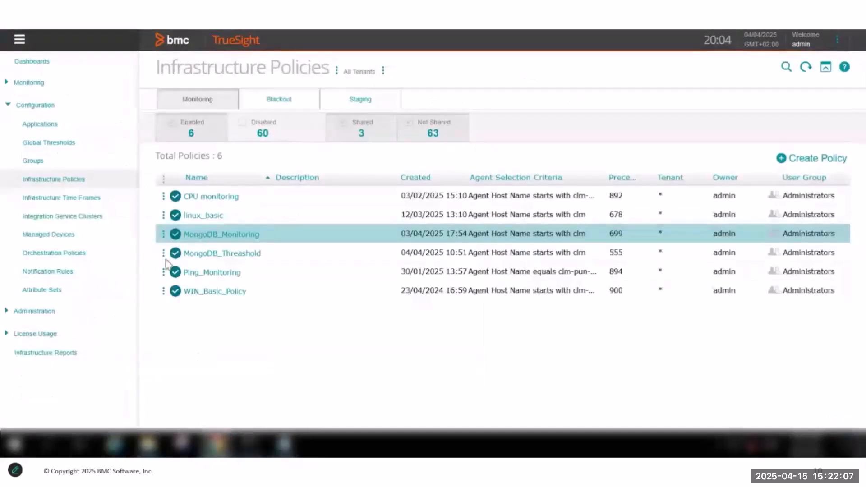
Open the MongoDB_Monitoring policy and compare its MongoDB version 1.1.32 against settings.ini
left_click(163, 234)
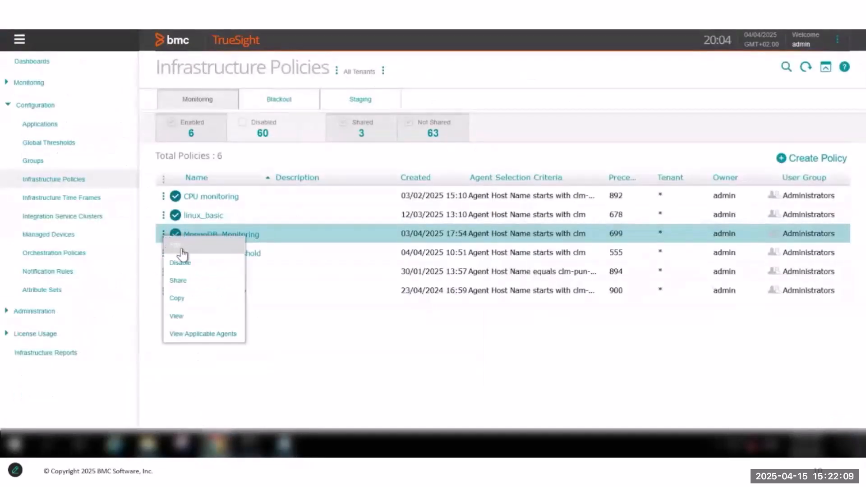
left_click(176, 245)
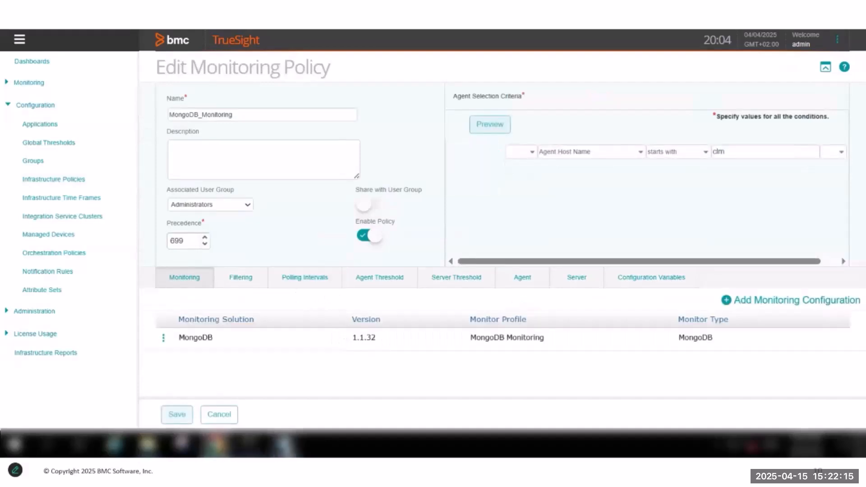
left_click(283, 445)
Make settings.ini set pkm_mongodb=1.1.32, then bring back the migrator's error output
left_click(127, 282)
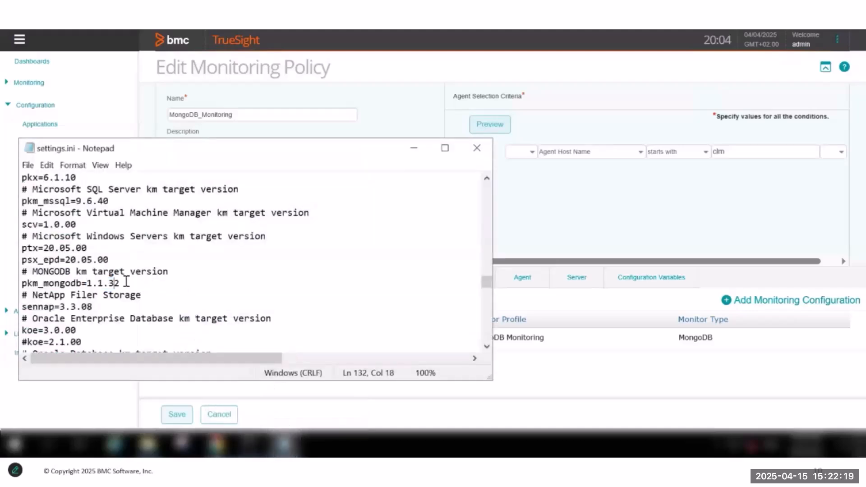
left_click(206, 293)
left_click(477, 148)
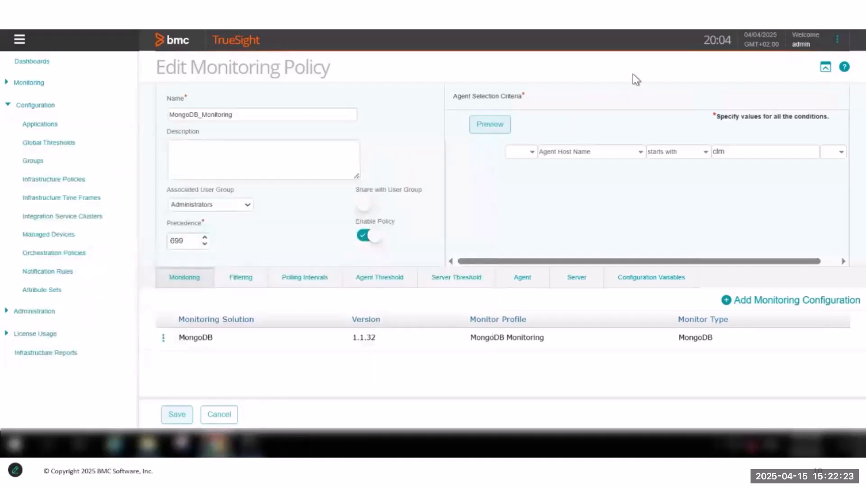
left_click(250, 444)
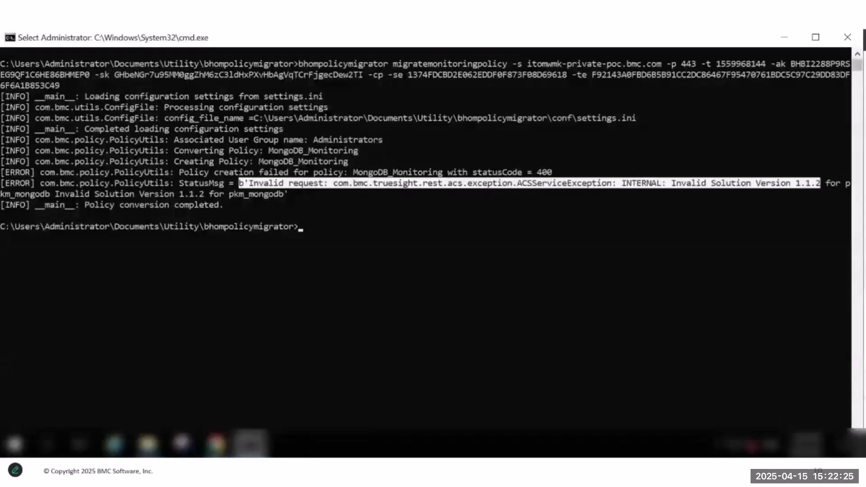
Rerun migratemonitoringpolicy so MongoDB_Monitoring is created, then view Helix's Monitor Policies list
key("Up")
key("Return")
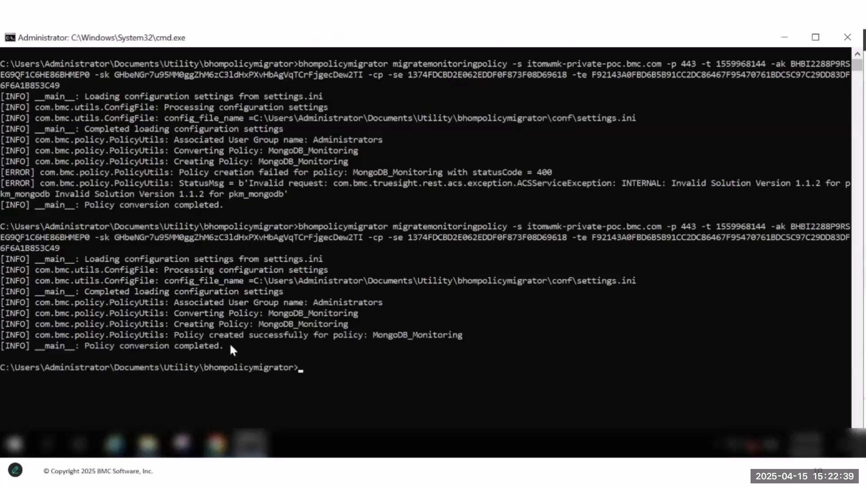
left_click_drag(231, 345, 85, 346)
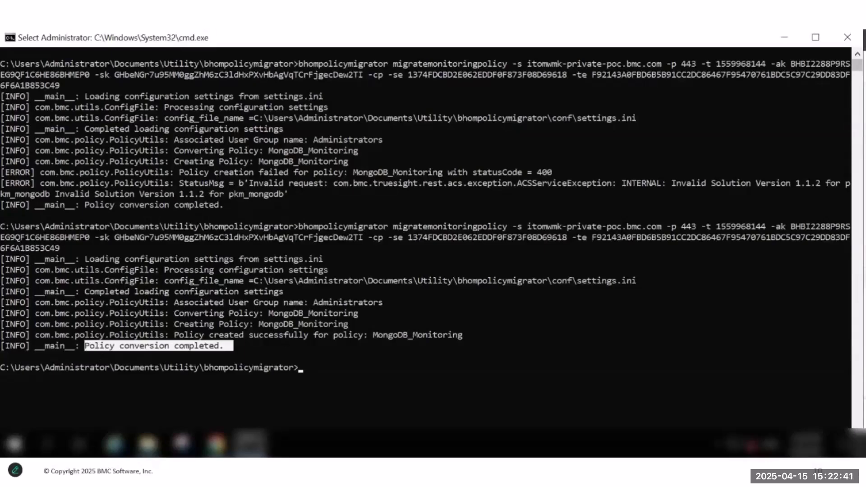
left_click(215, 444)
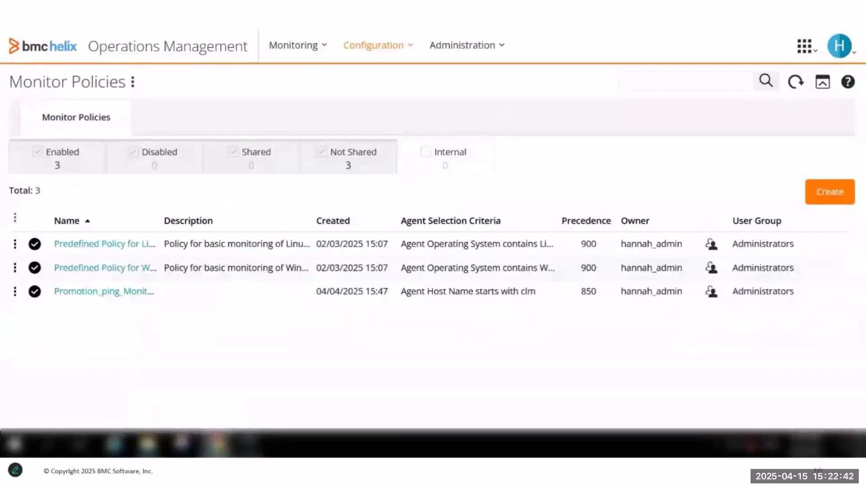
Refresh Monitor Policies to show MongoDB_Monitoring, then select the Policies .mo file in mo_files
left_click(796, 84)
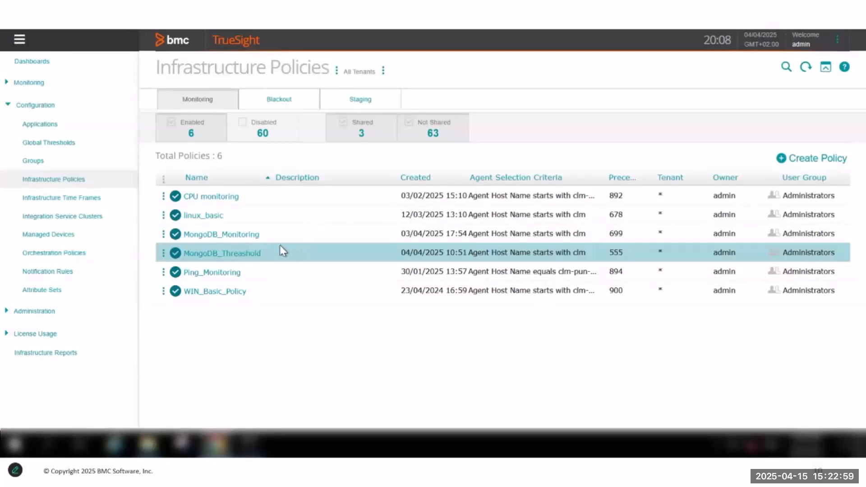
mouse_move(147, 444)
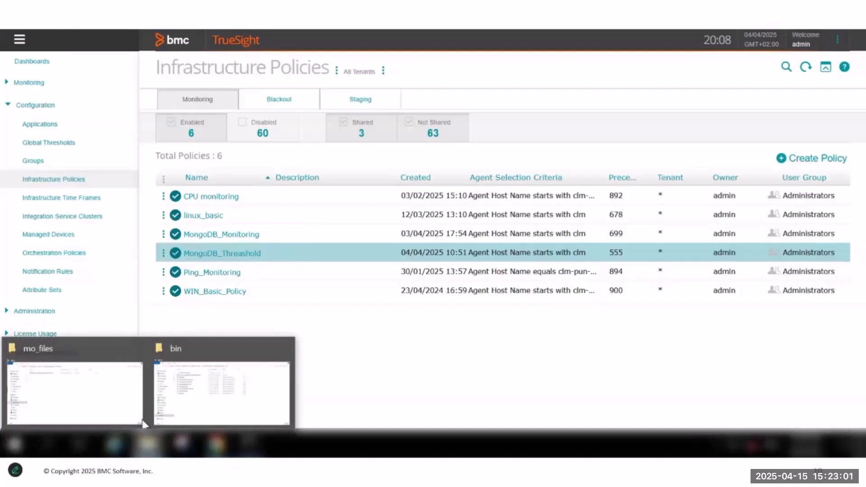
left_click(48, 392)
left_click(168, 103)
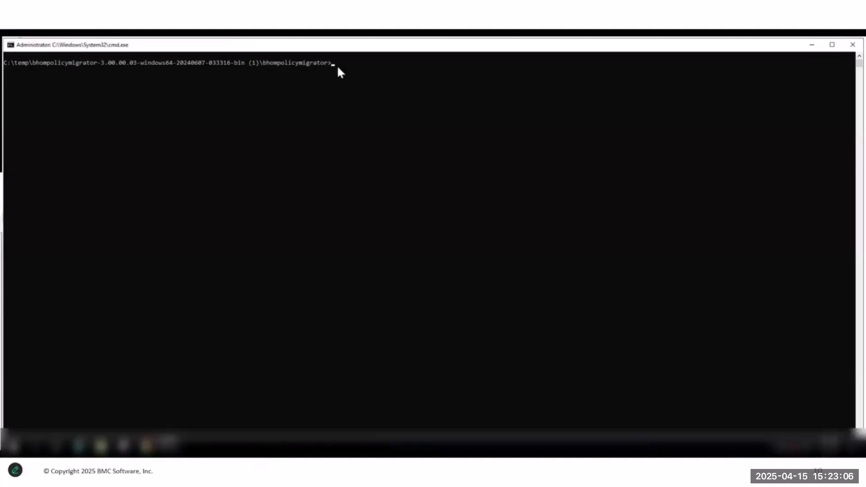
Run migratealarmpolicy for MongoDB_Threshold, which fails with invalid path pkm_mongodb/1.1.20
key("ctrl+v")
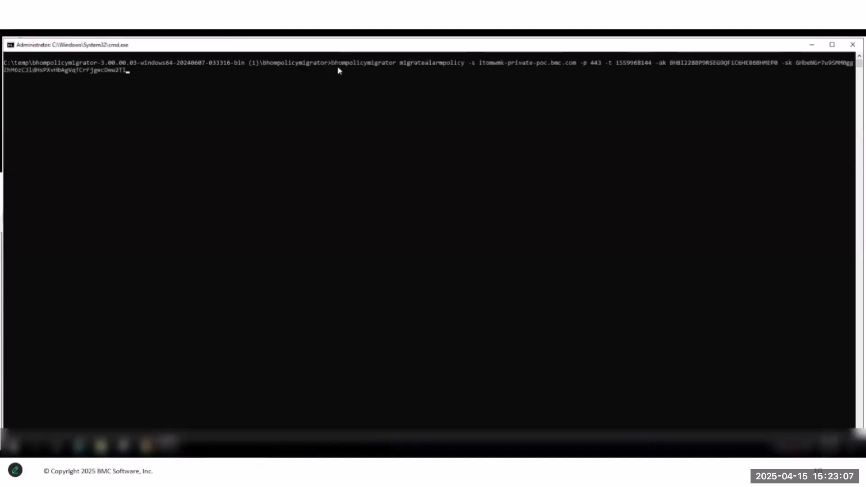
key("Return")
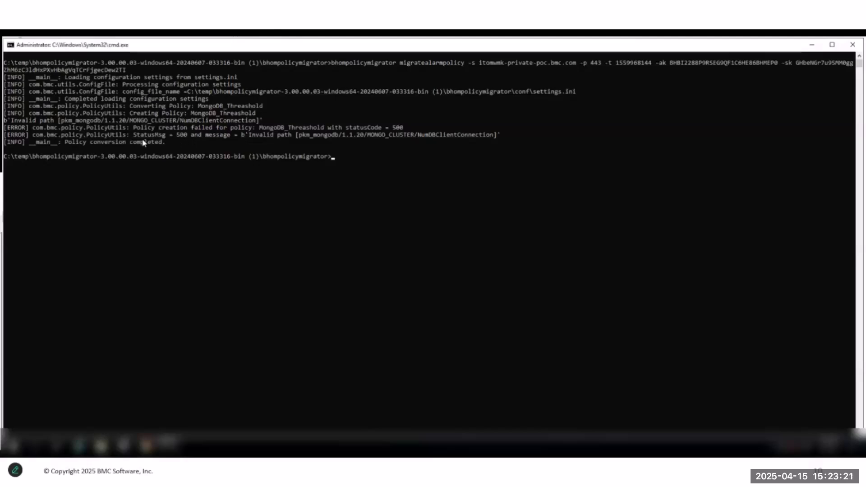
left_click_drag(131, 136, 497, 137)
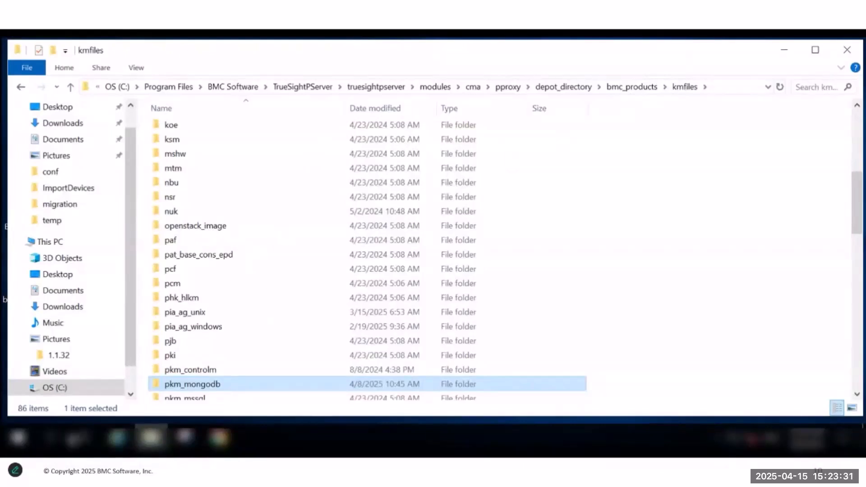
Copy the 1.1.32 folder from the server's kmfiles\pkm_mongodb depot
double_click(214, 384)
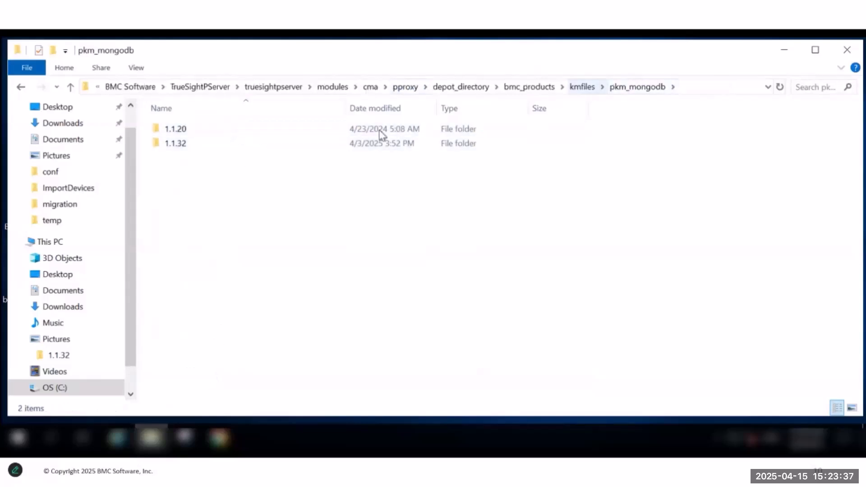
left_click(189, 145)
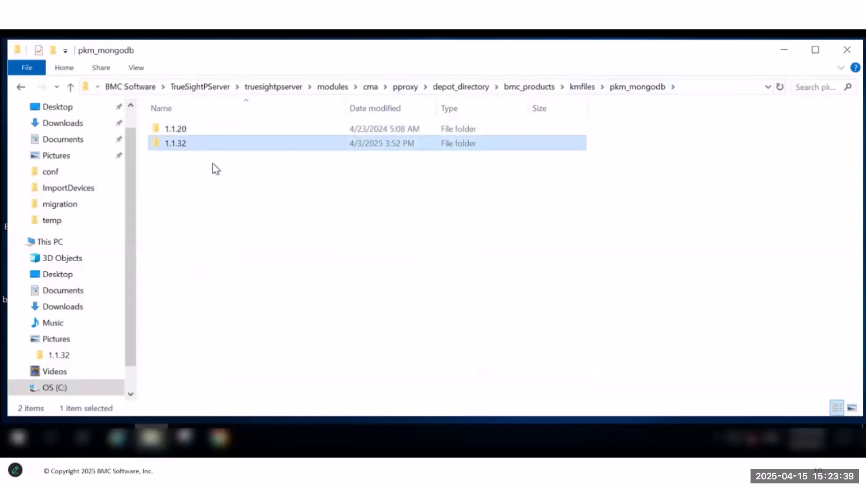
right_click(188, 147)
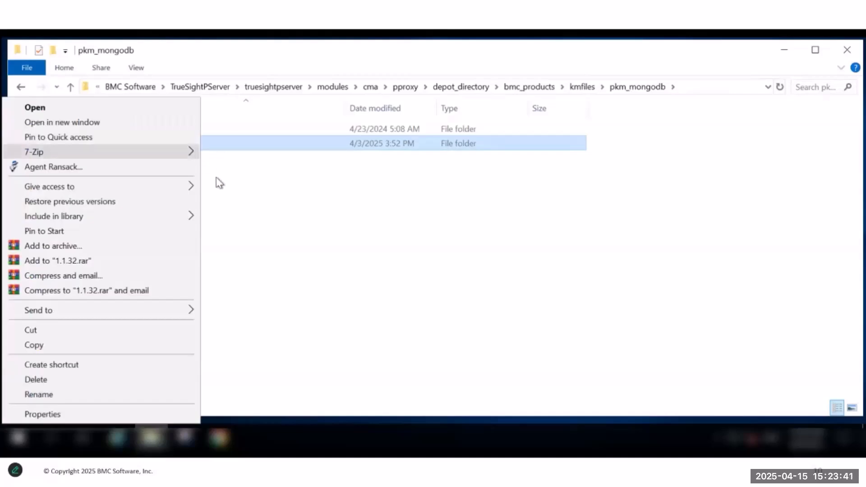
left_click(78, 347)
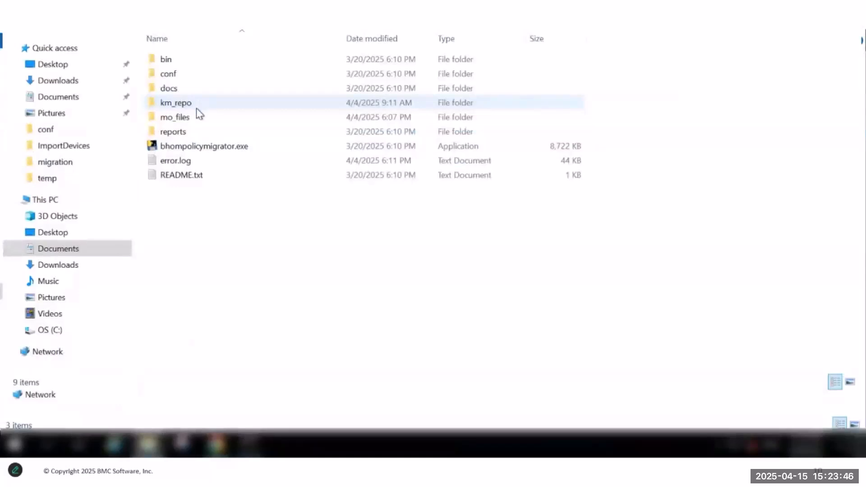
Paste 1.1.32 into km_repo\bmc_products\kmfiles\pkm_mongodb and return to the console
double_click(196, 107)
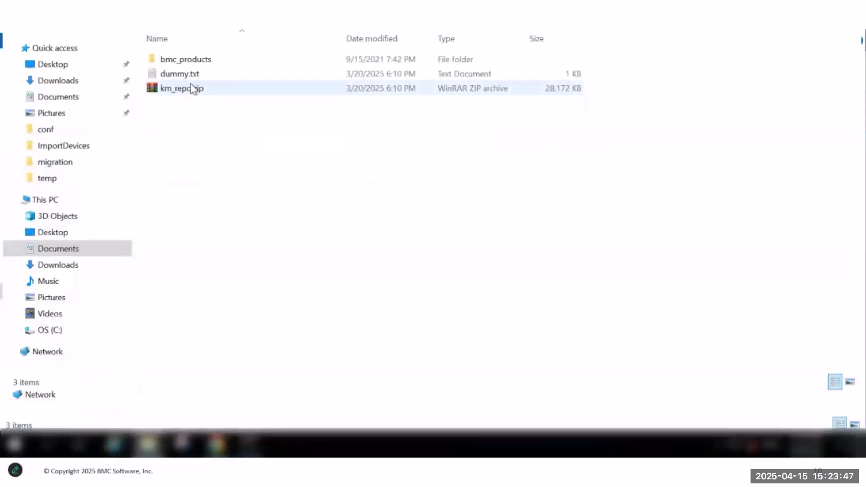
double_click(188, 63)
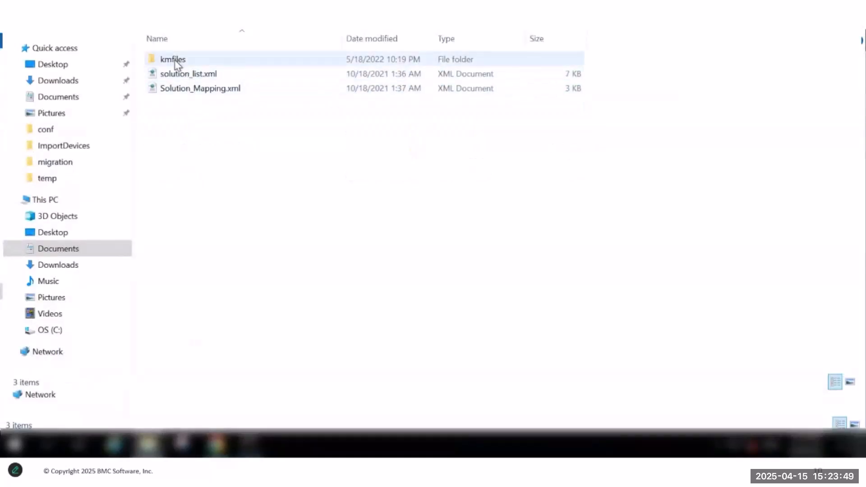
double_click(175, 61)
left_click(177, 121)
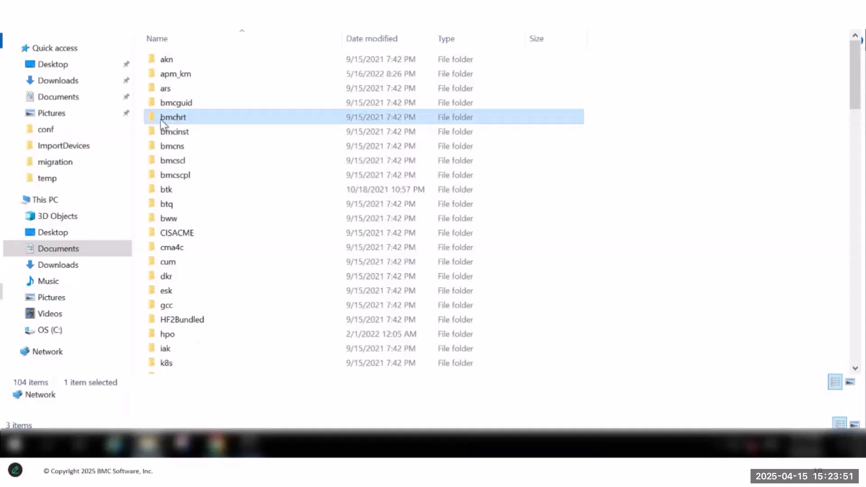
key("p")
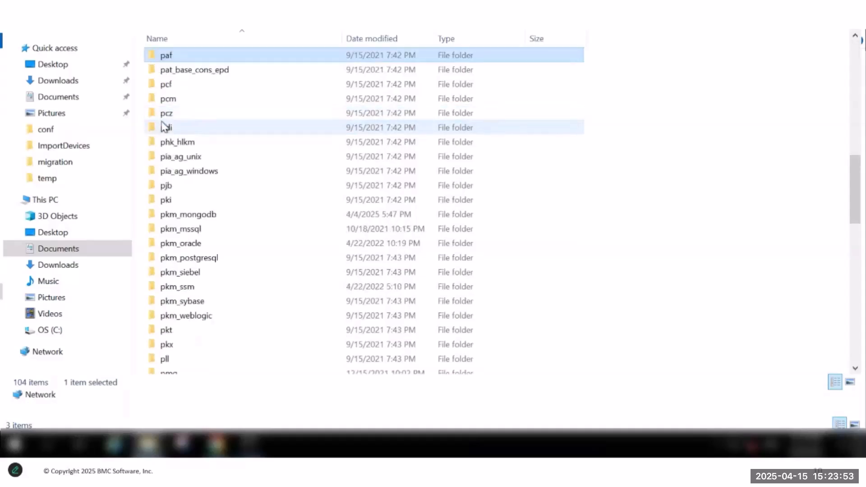
double_click(196, 215)
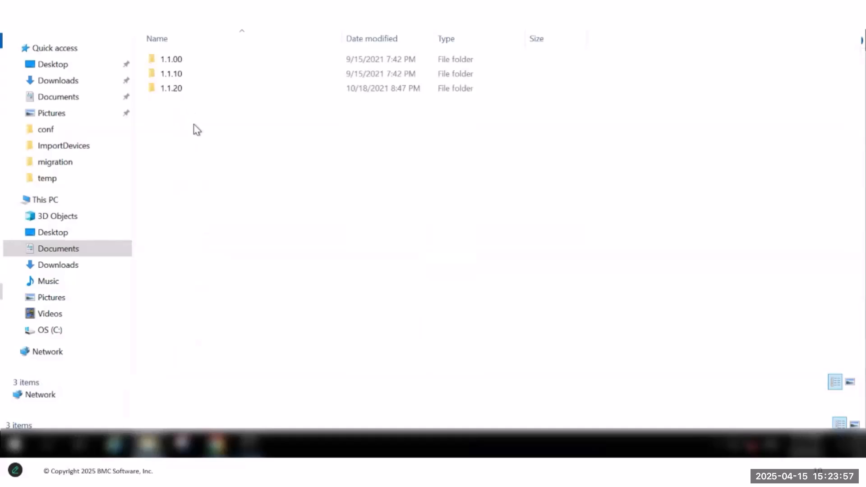
key("ctrl+v")
left_click(195, 131)
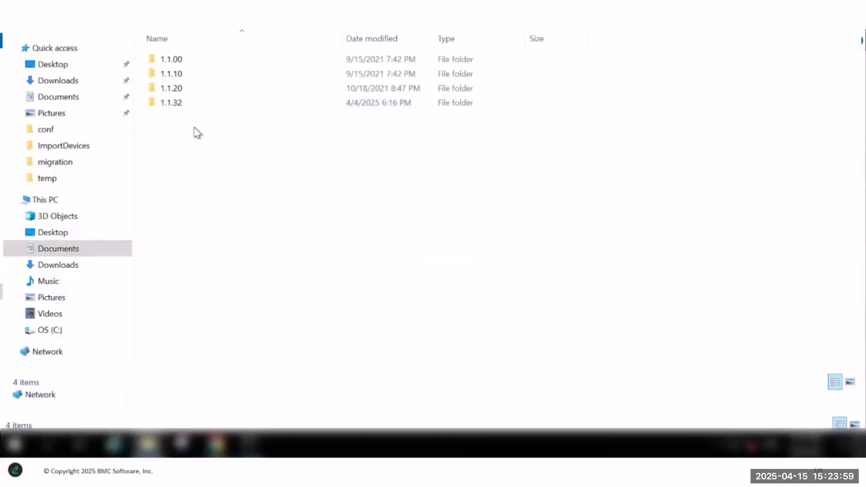
left_click(250, 445)
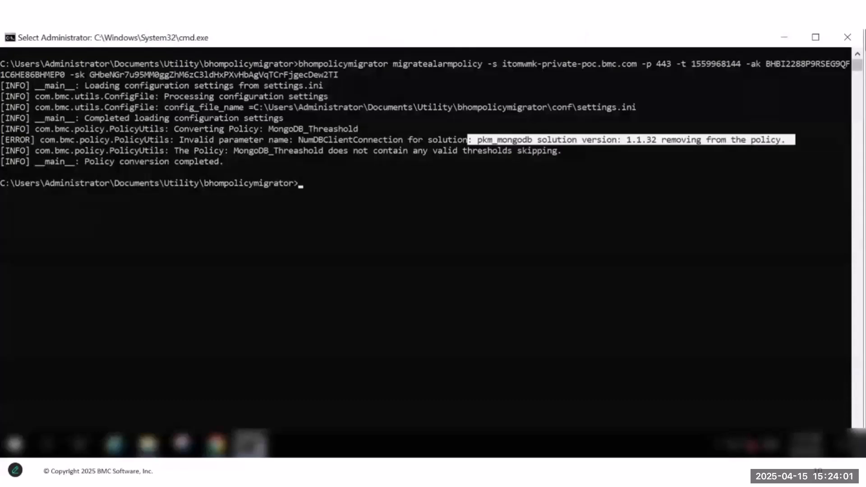
Rerun migratealarmpolicy so MongoDB_Threshold is created successfully, then view Helix Alarm Policies
left_click(310, 191)
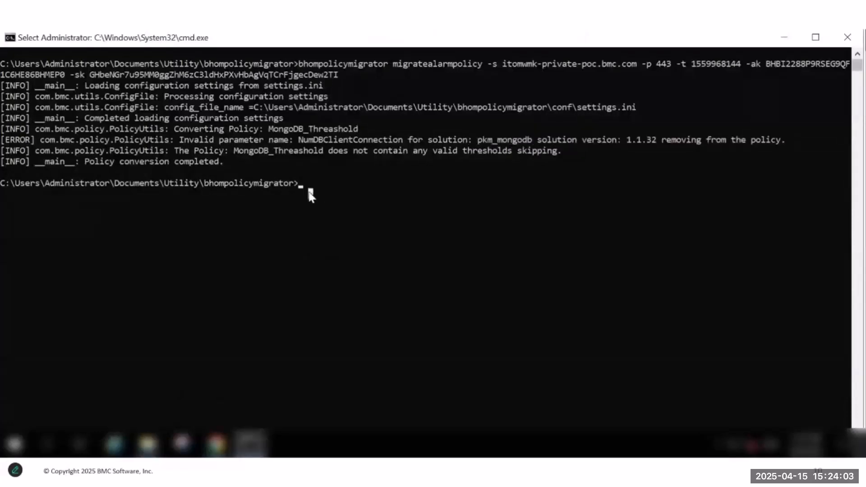
key("Up")
key("Return")
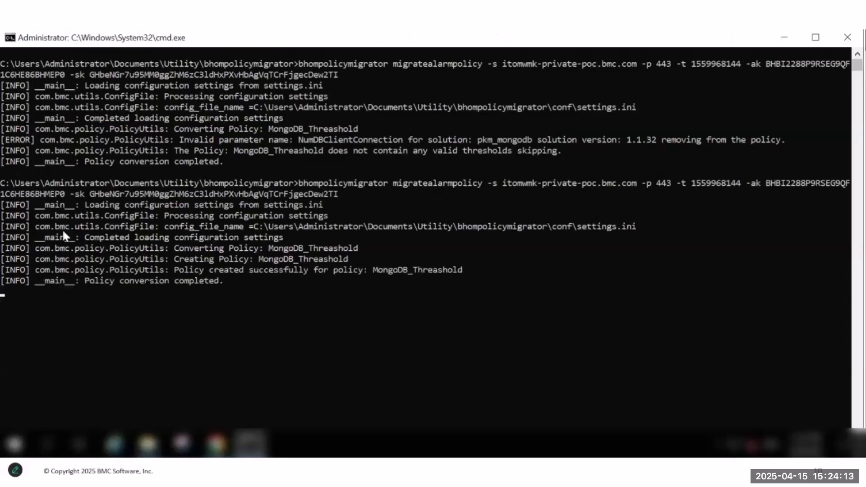
left_click_drag(178, 269, 428, 274)
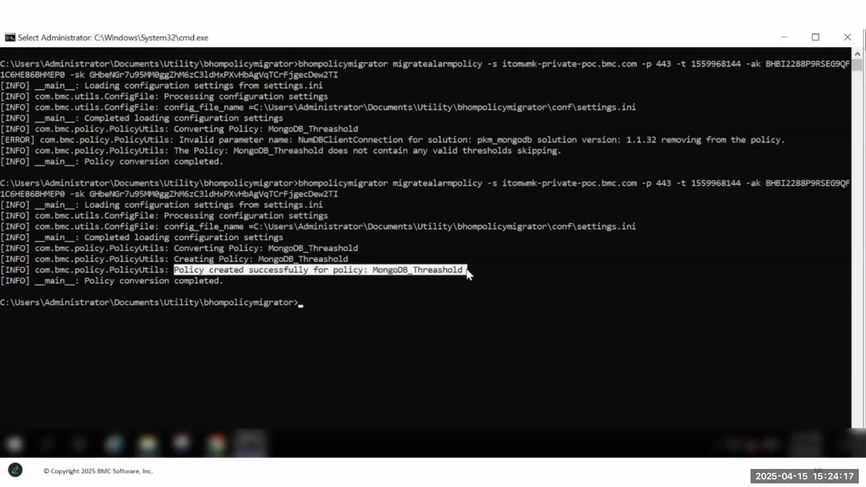
left_click(280, 281)
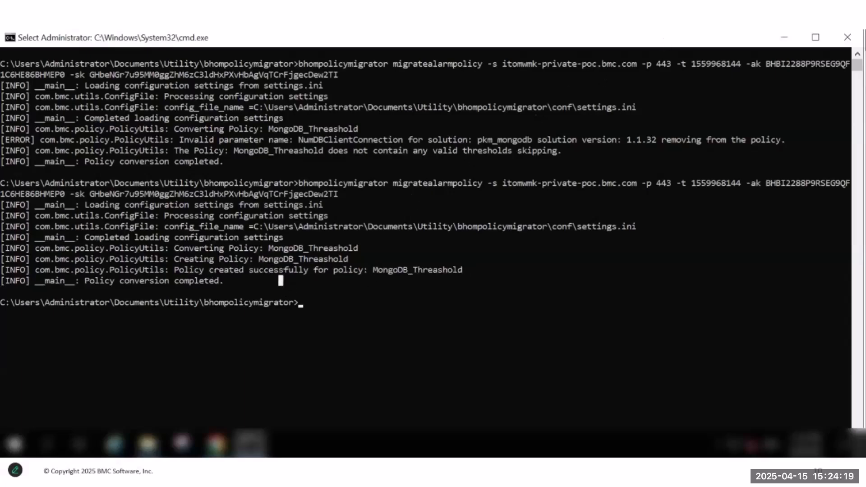
left_click(658, 23)
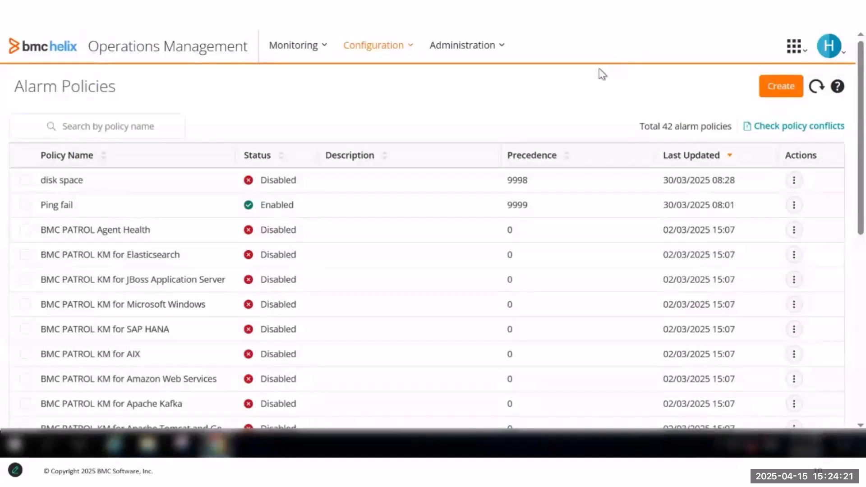
Refresh Alarm Policies to confirm disabled MongoDB_Threashold among 43, then return to the slide
left_click(818, 87)
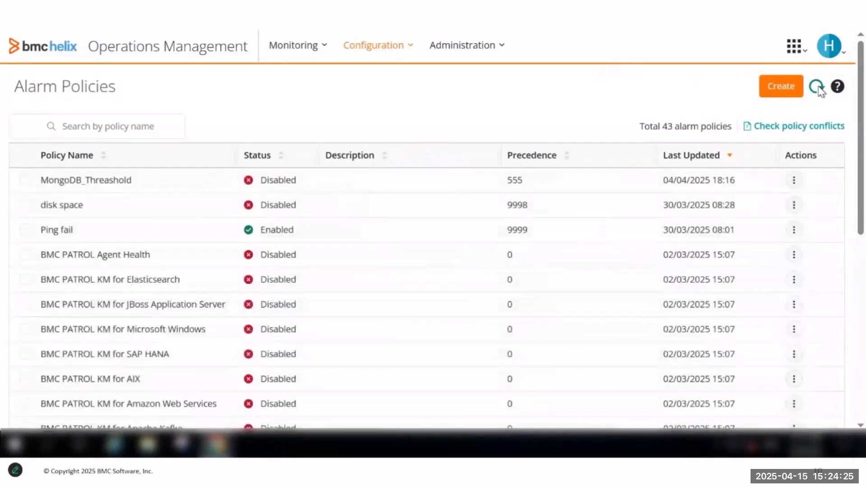
left_click_drag(141, 181, 40, 181)
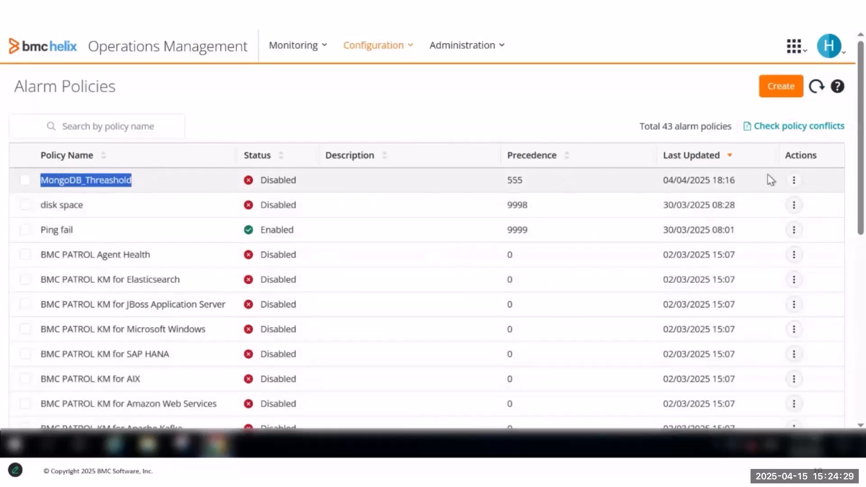
left_click(378, 116)
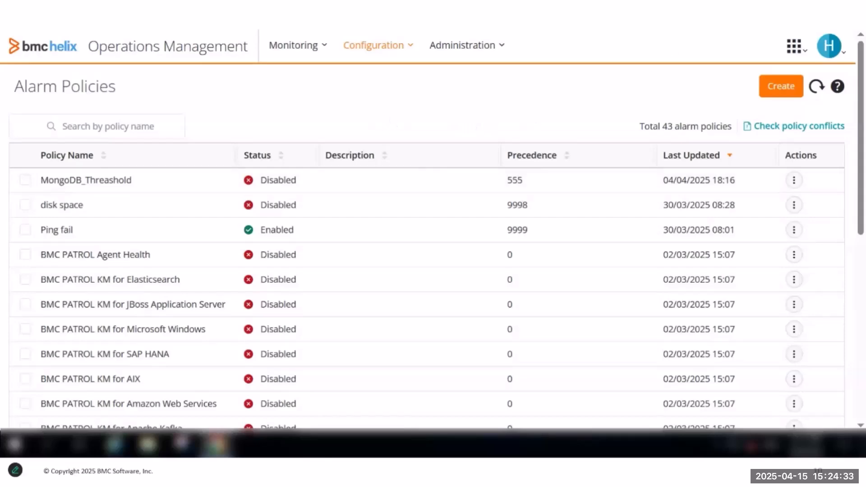
key("alt+Tab")
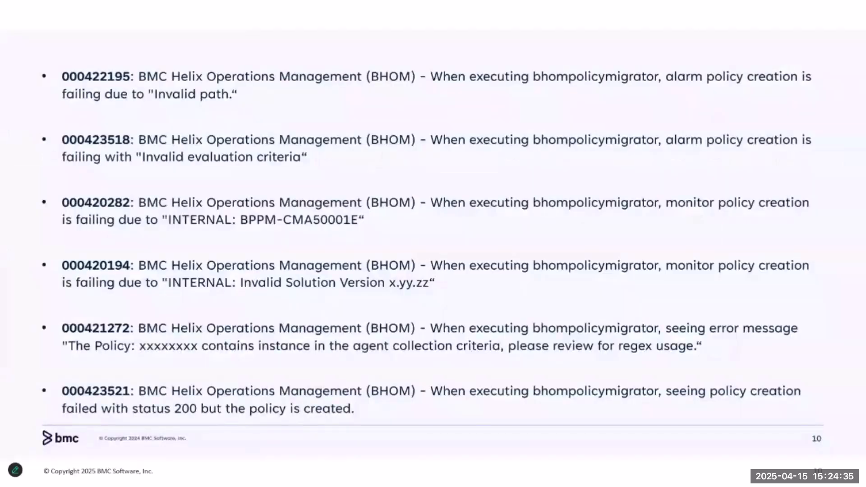